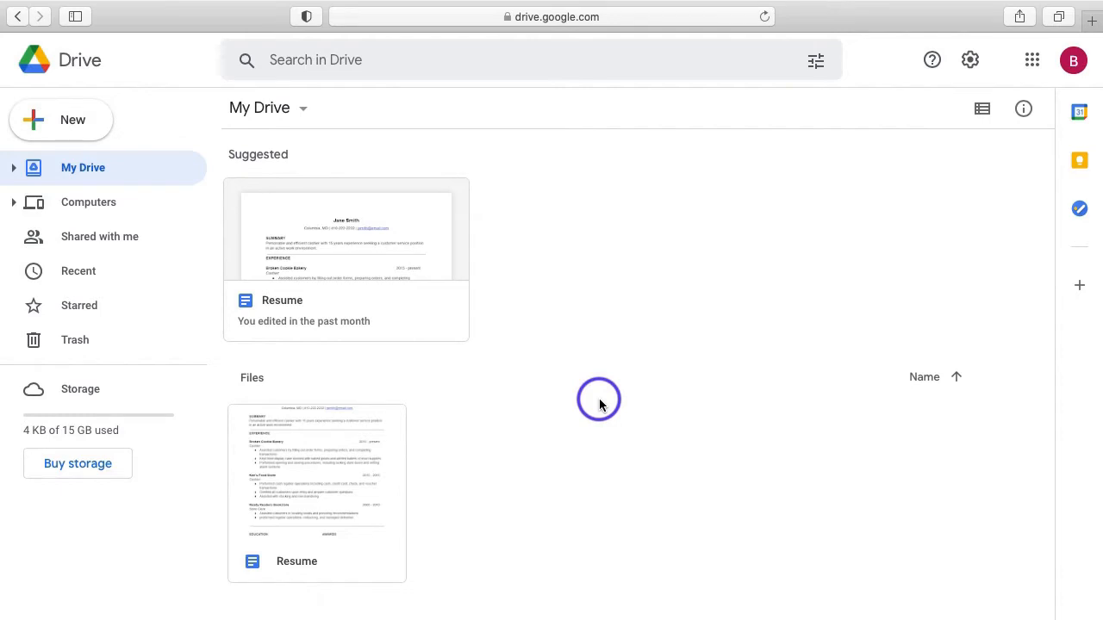
Create a new blank Google Sheets spreadsheet from Drive and name it Budget.
left_click(73, 127)
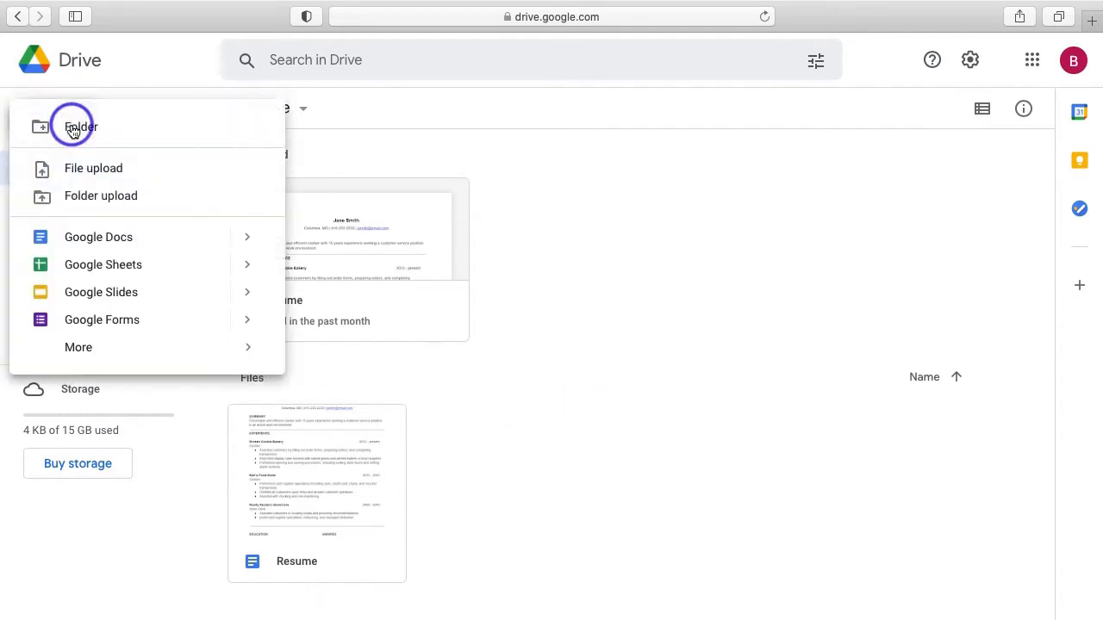
left_click(137, 267)
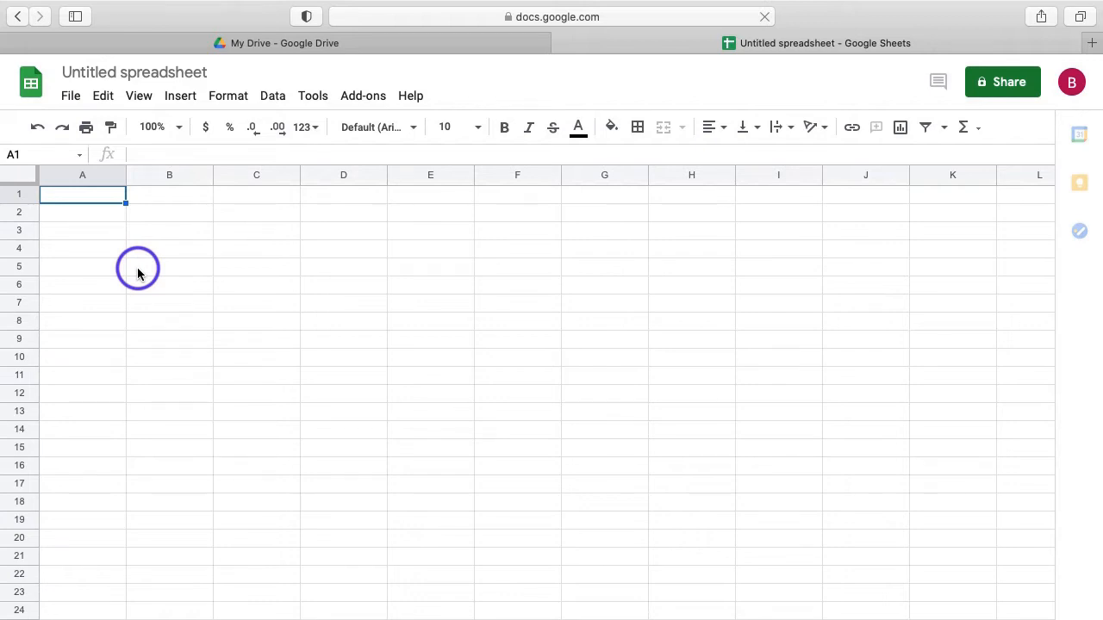
left_click(170, 72)
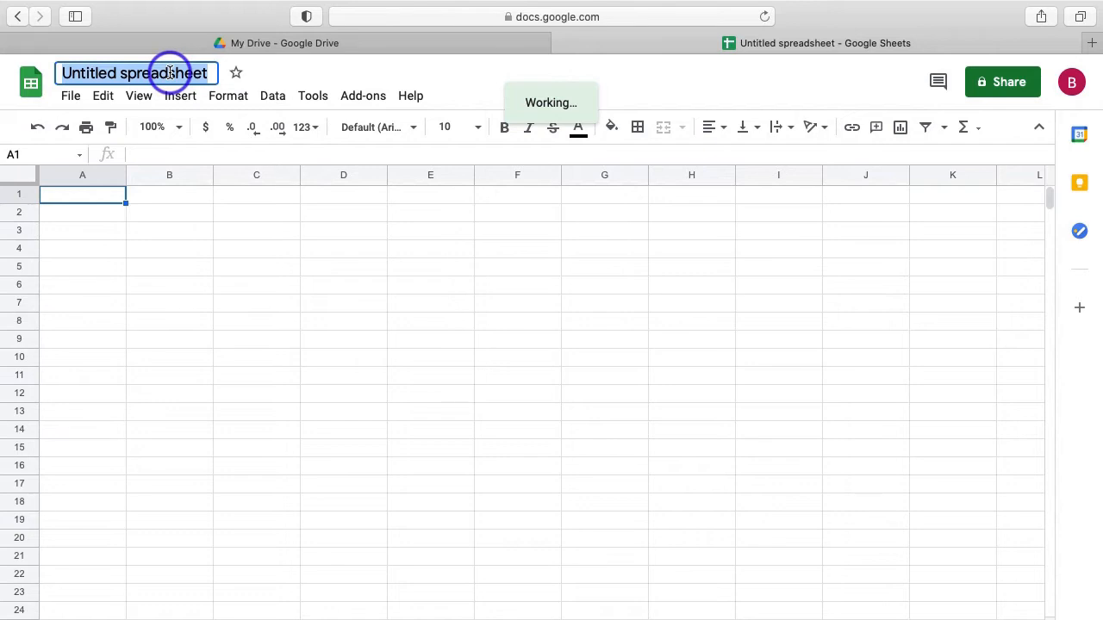
type("Budget")
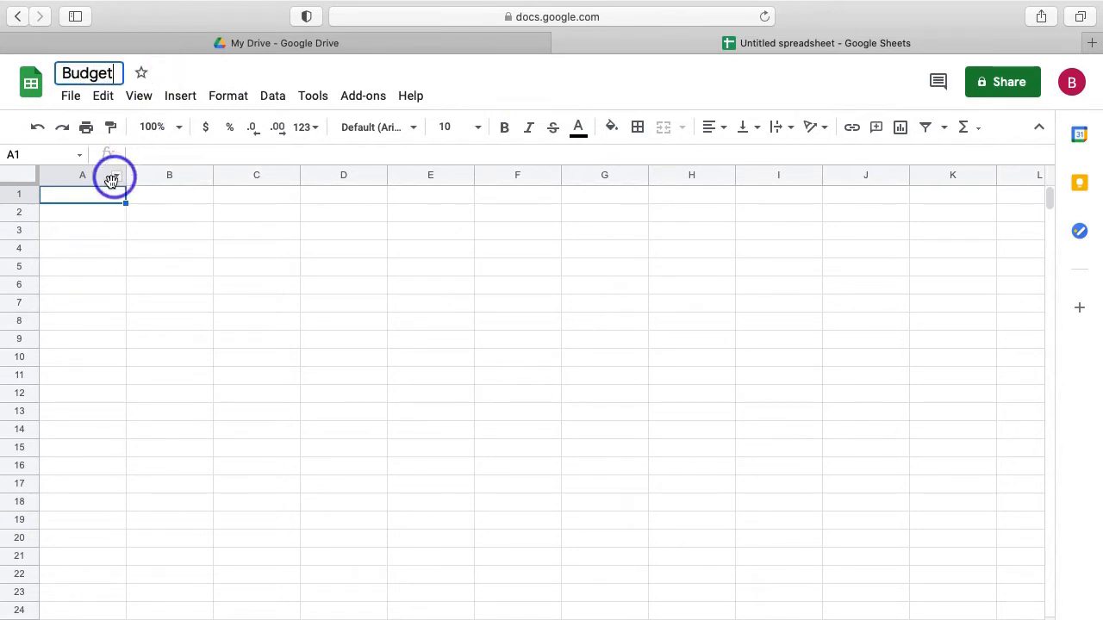
Enter the heading Income in cell A1.
left_click(96, 200)
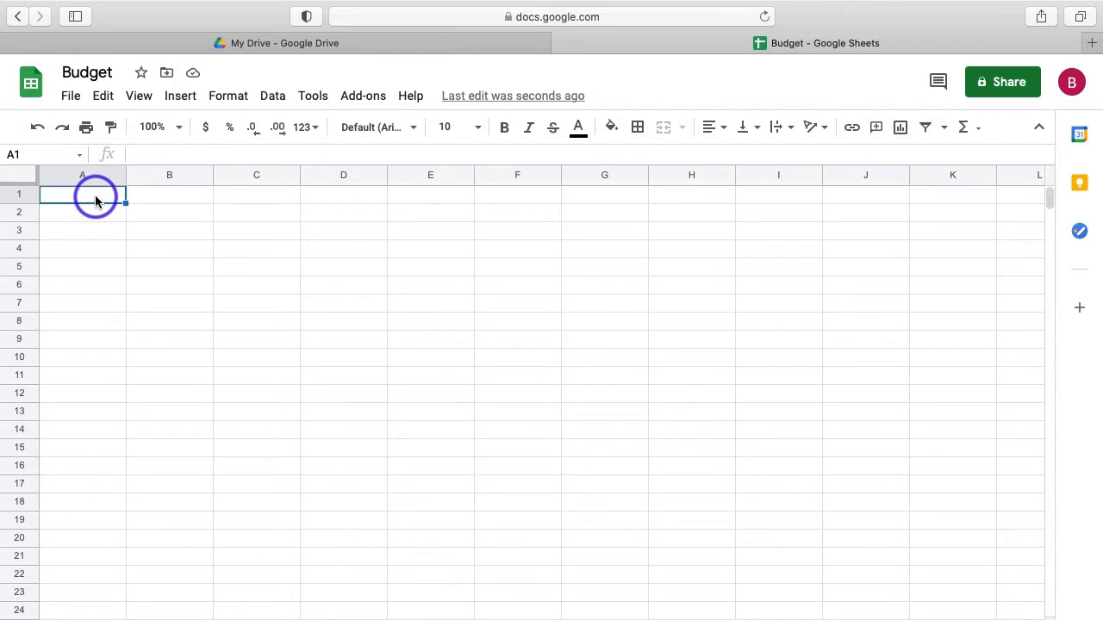
type("Incom")
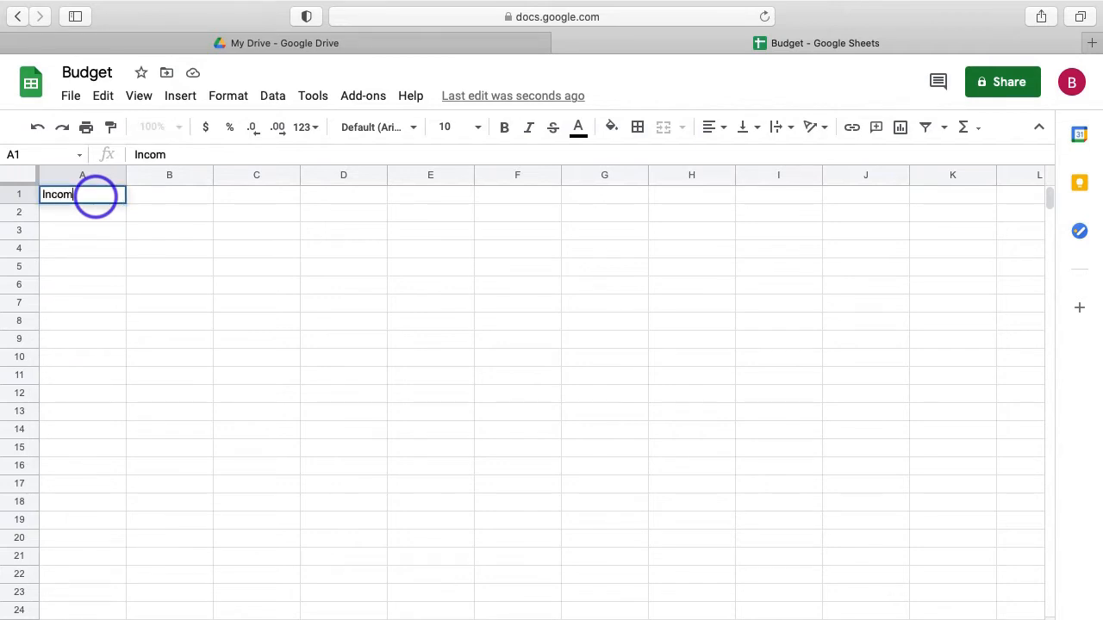
type("e")
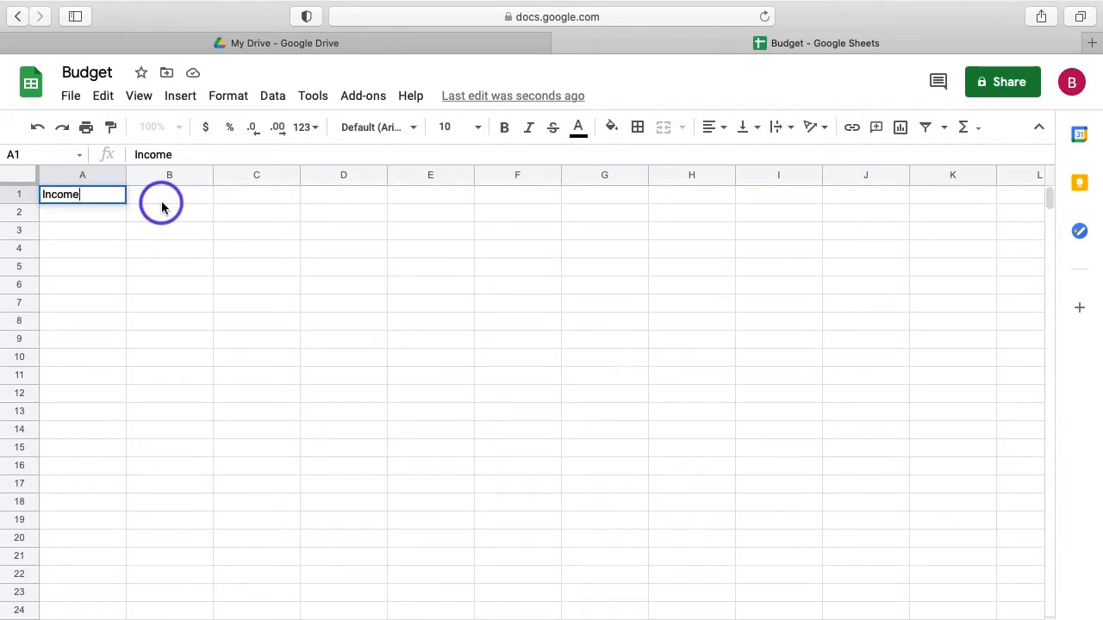
left_click(110, 216)
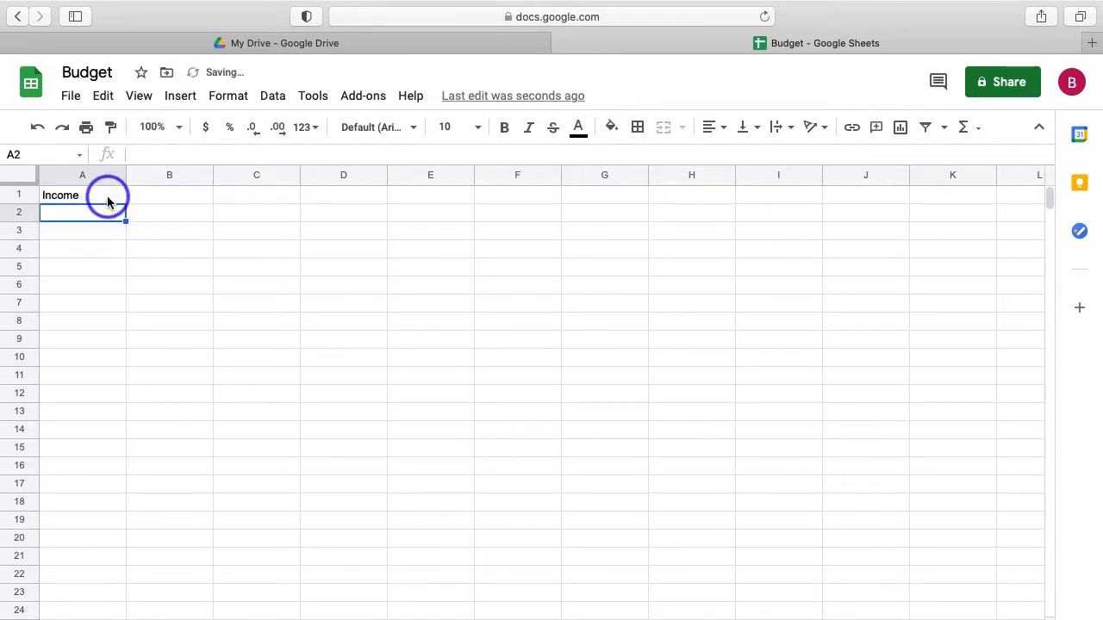
left_click(108, 198)
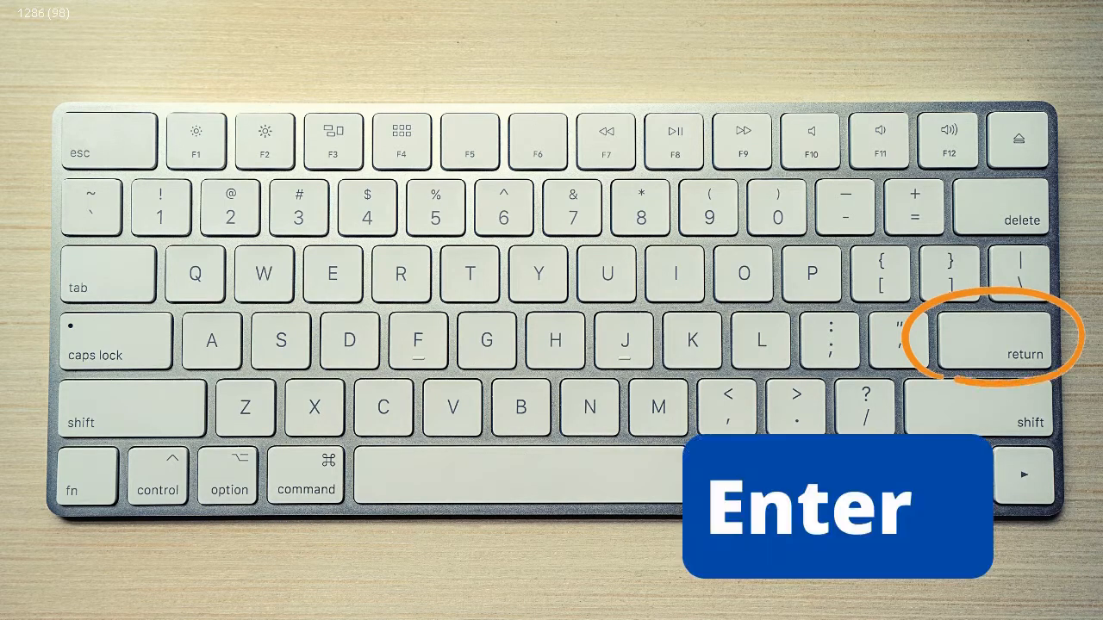
key("Return")
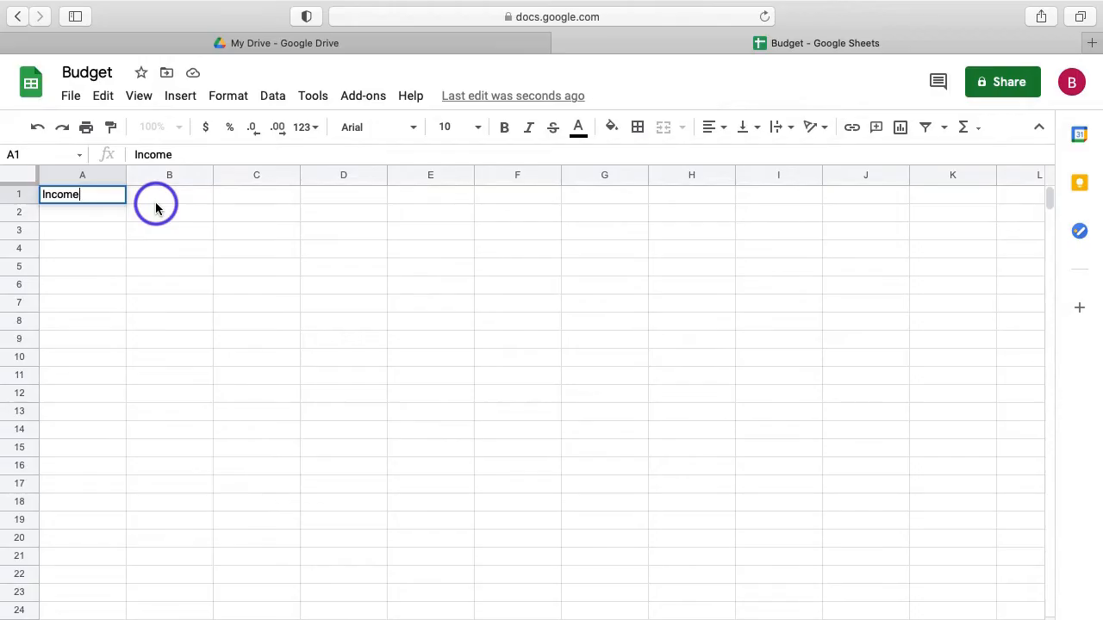
key("Return")
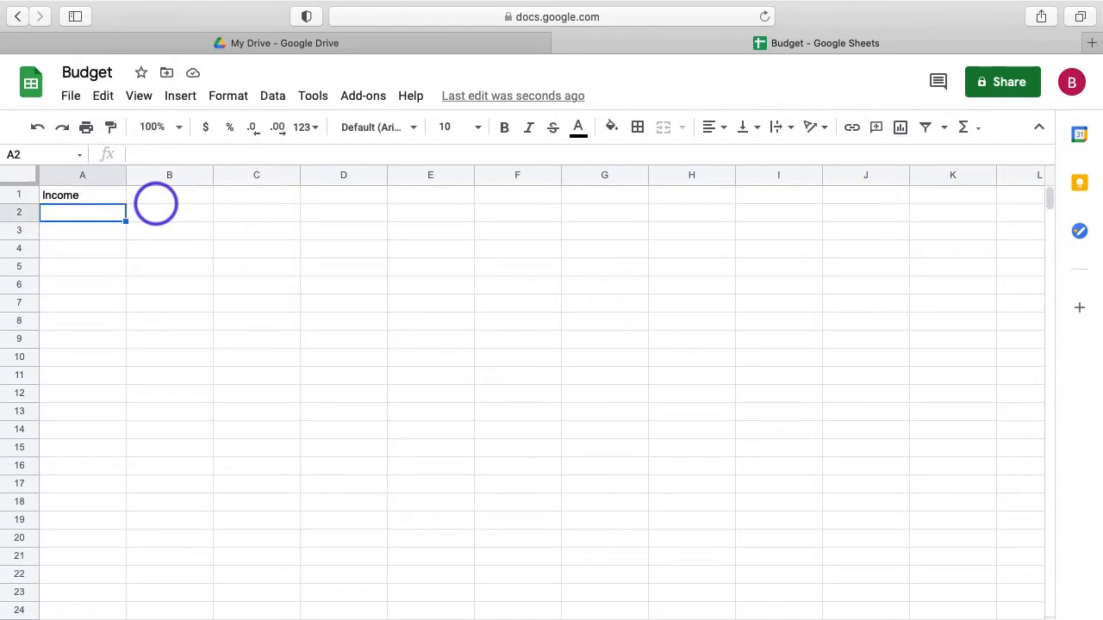
Enter the labels Paycheck 1 in A2 and Paycheck 2 in A3 under the Income heading.
type("Pay")
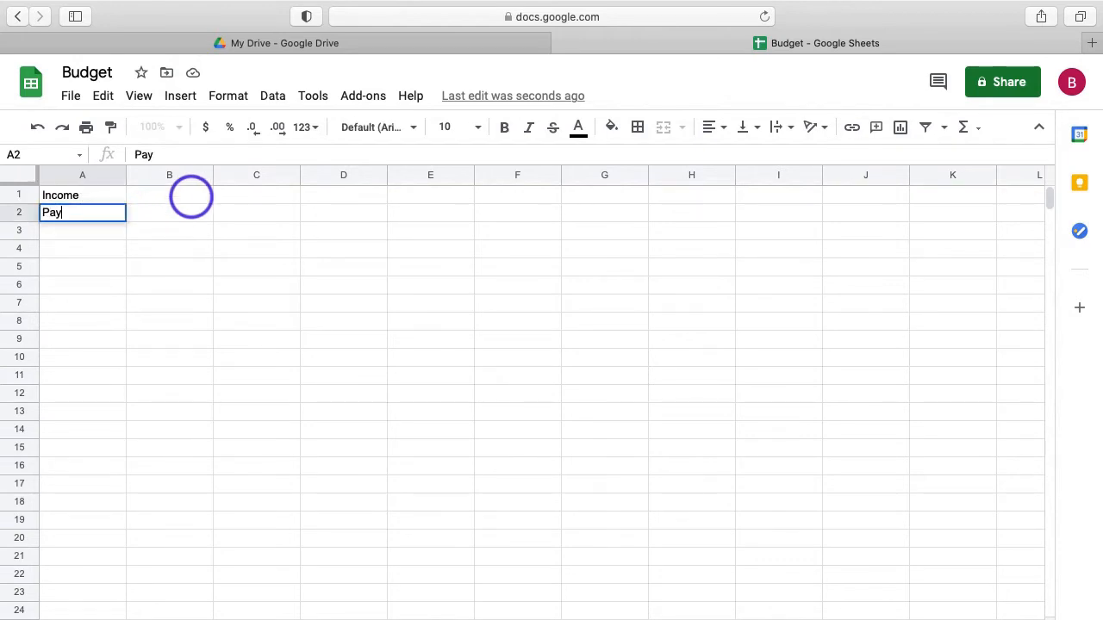
type("check 1")
key("Return")
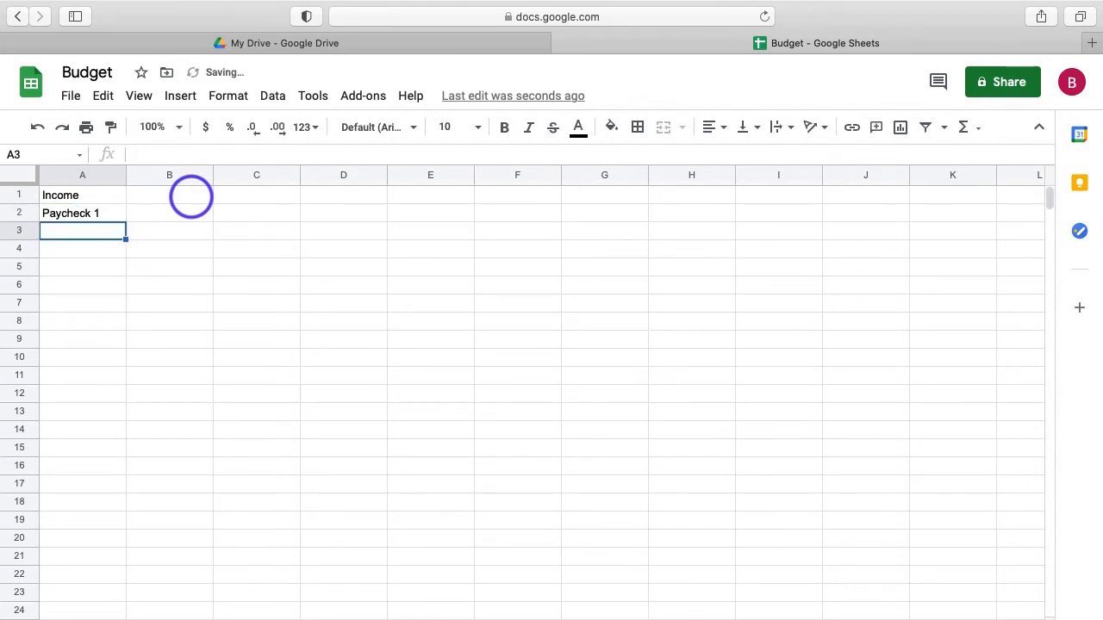
type("Paych")
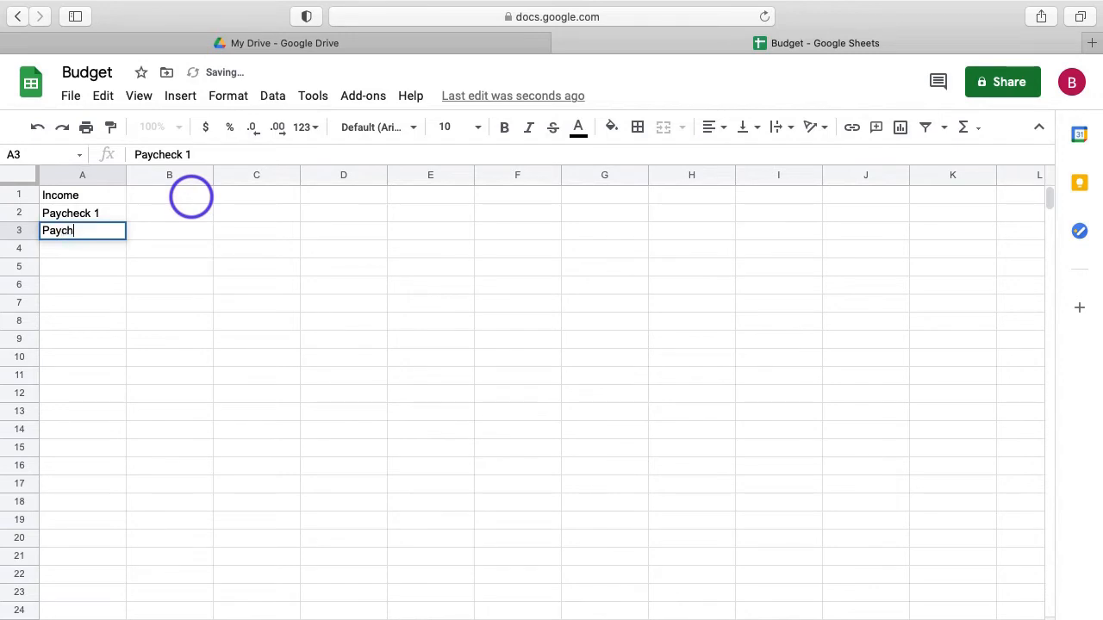
type("eck 2")
key("Return")
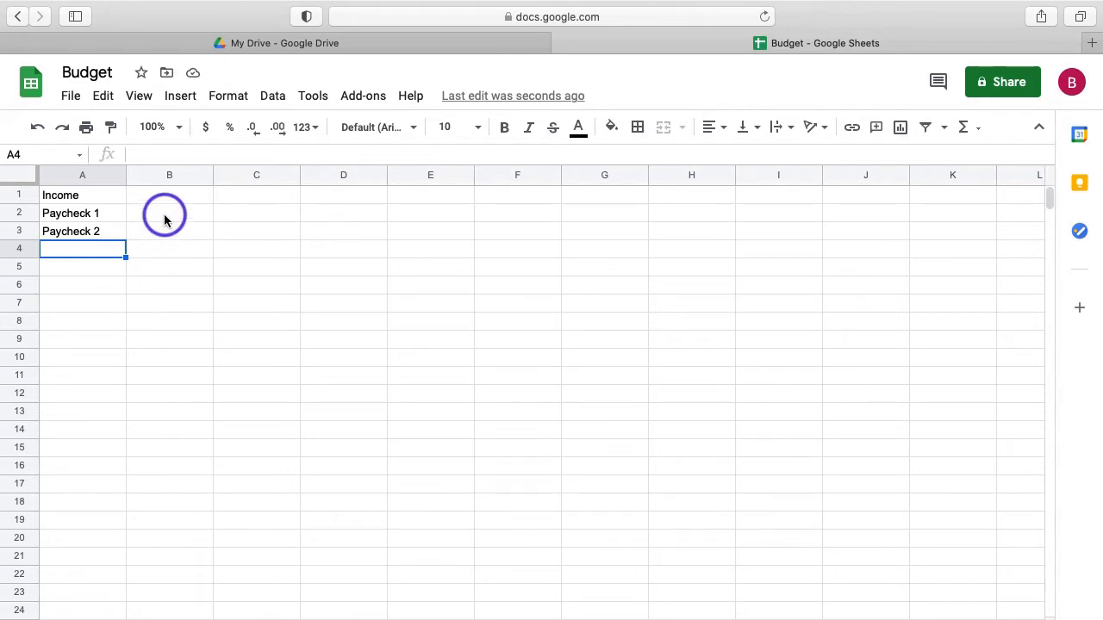
Enter the paycheck amounts in column B: 1225 in B2 and 1500 in B3.
left_click(164, 220)
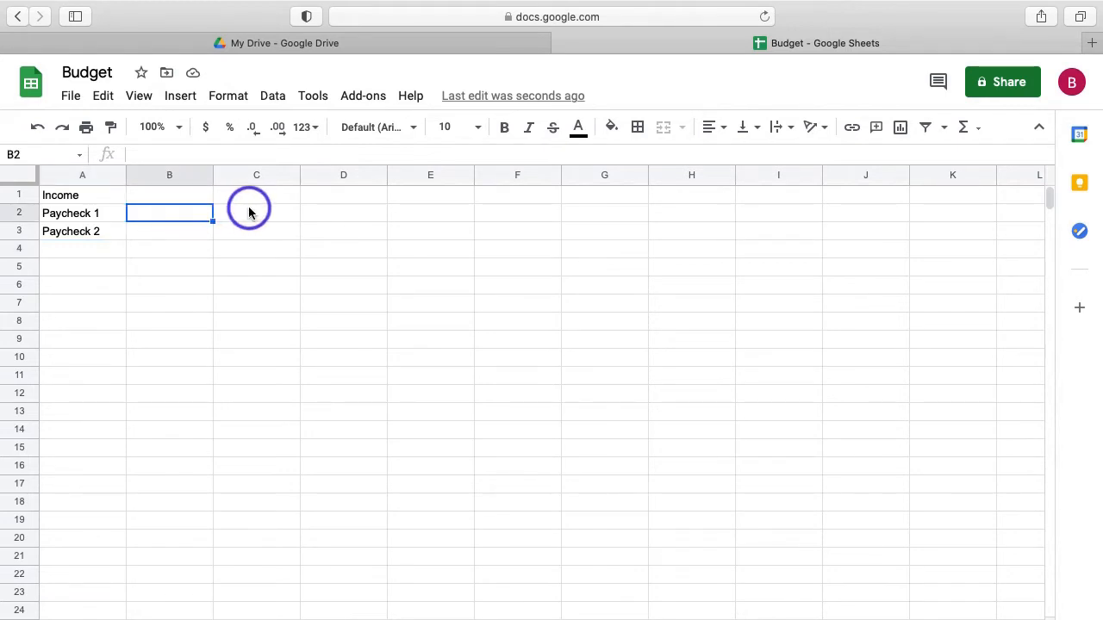
type("12")
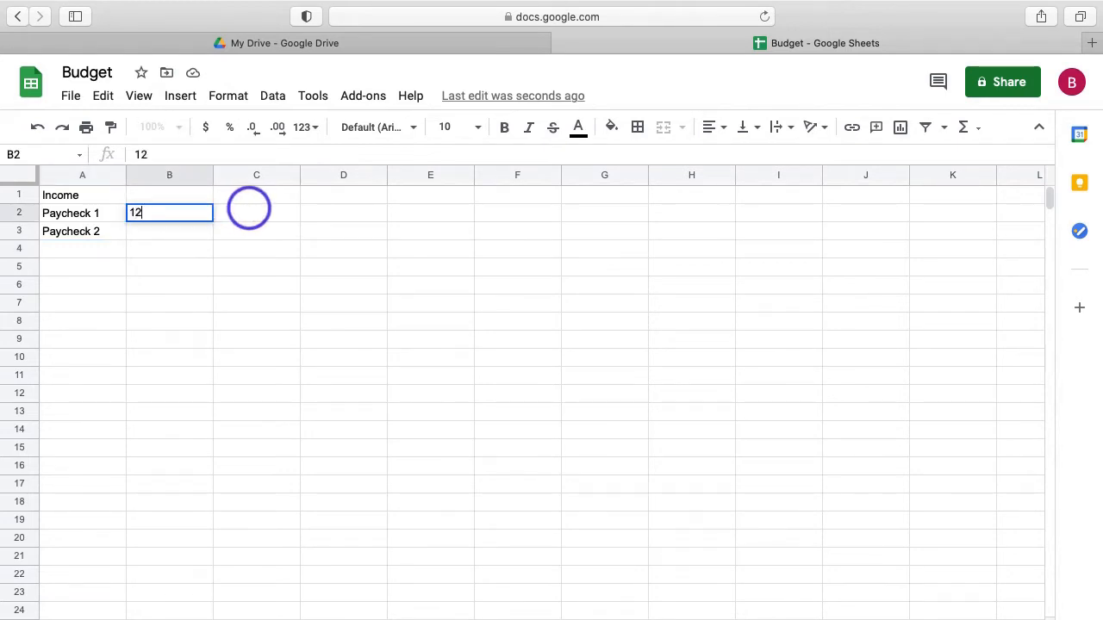
type("25")
key("Return")
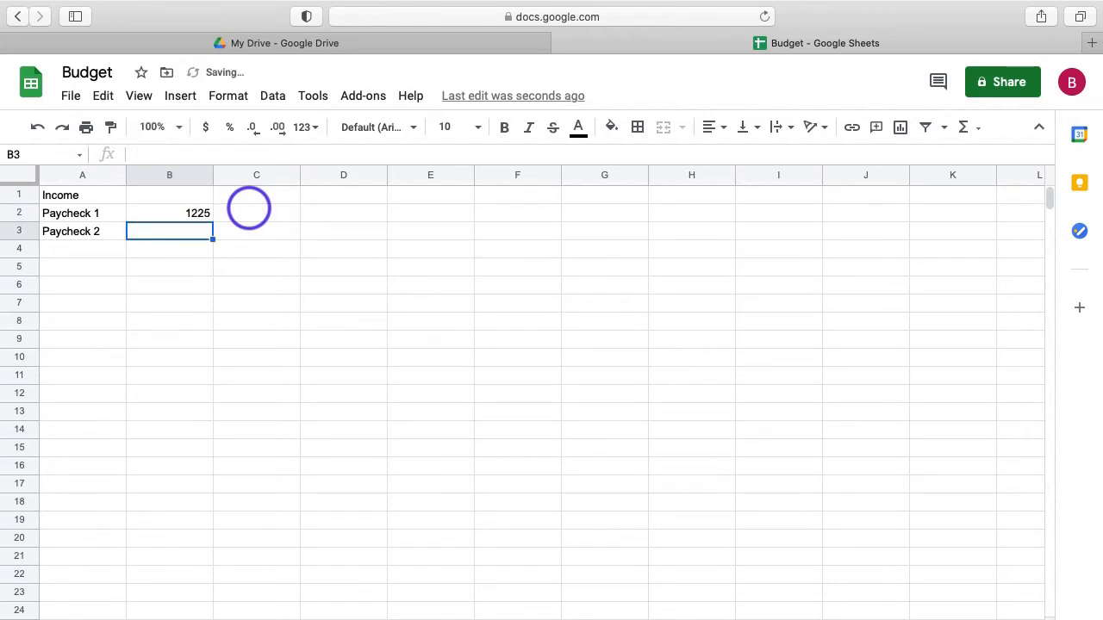
type("1500")
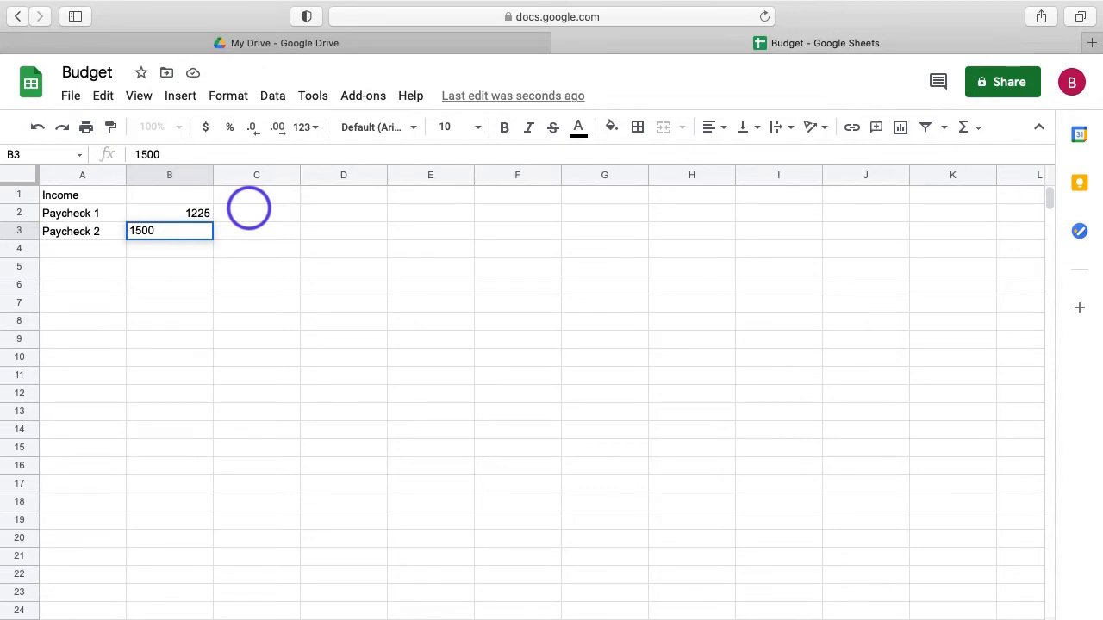
key("Return")
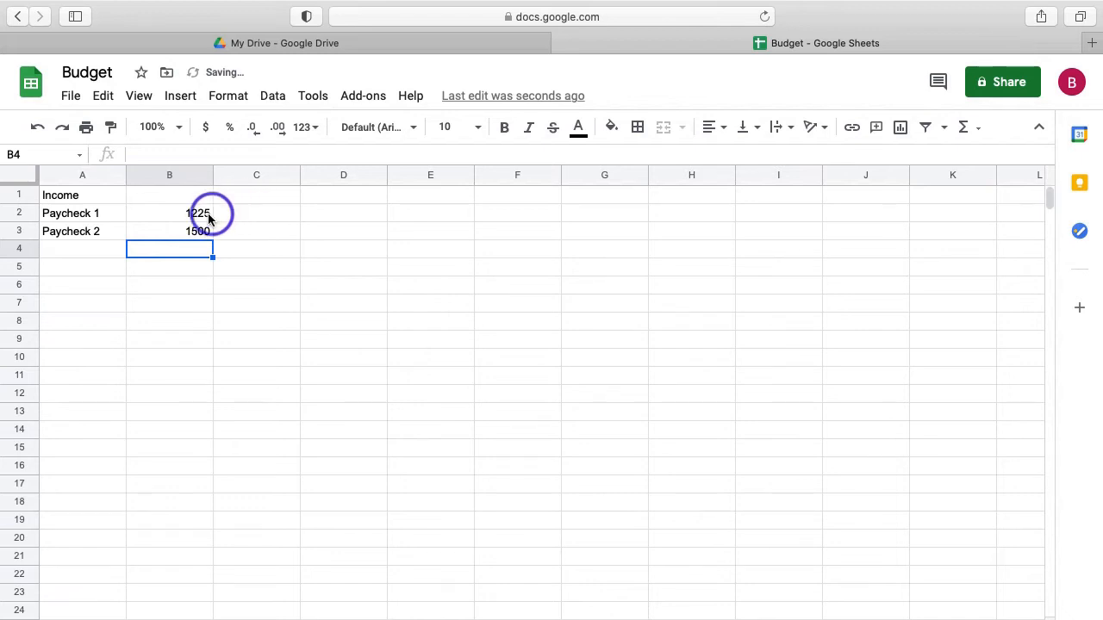
Format the two paycheck amounts in B2:B3 as dollar currency.
left_click_drag(200, 219, 202, 241)
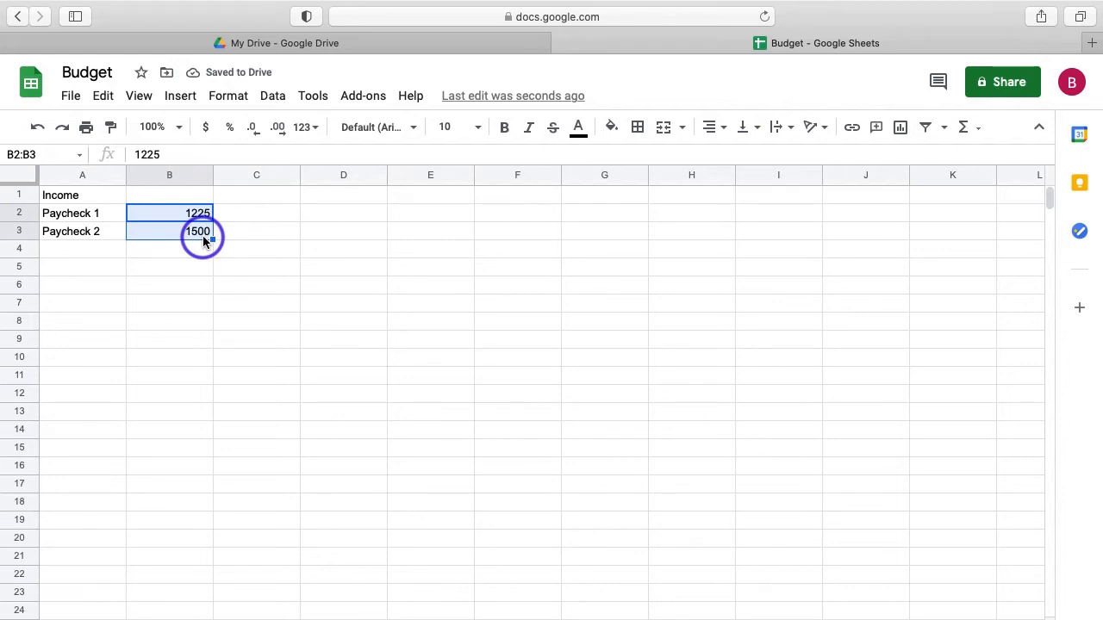
left_click(210, 134)
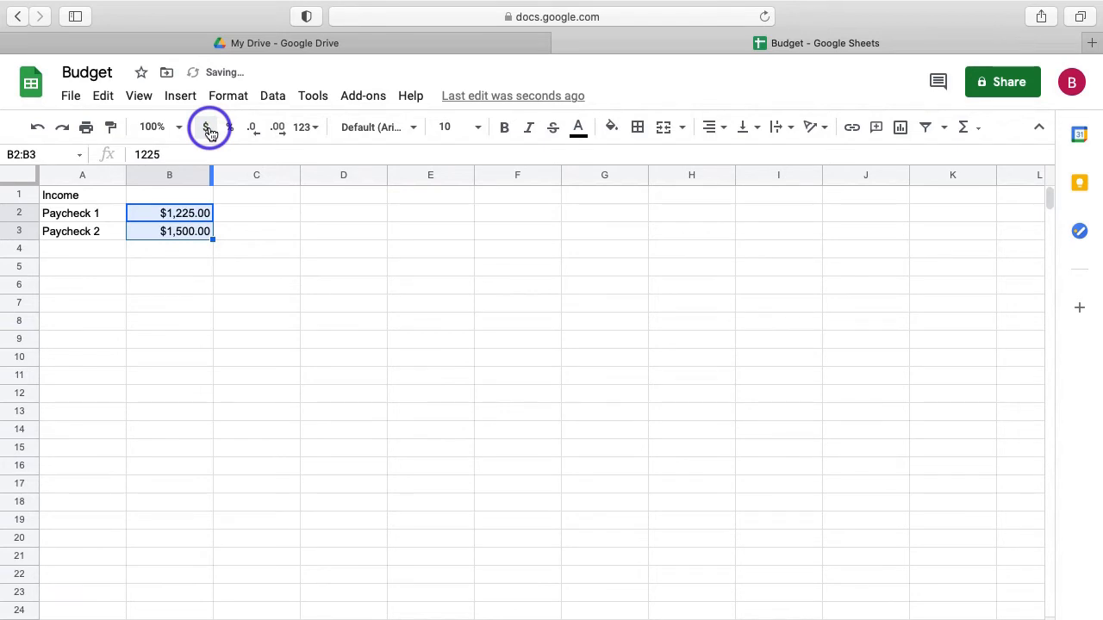
left_click(79, 252)
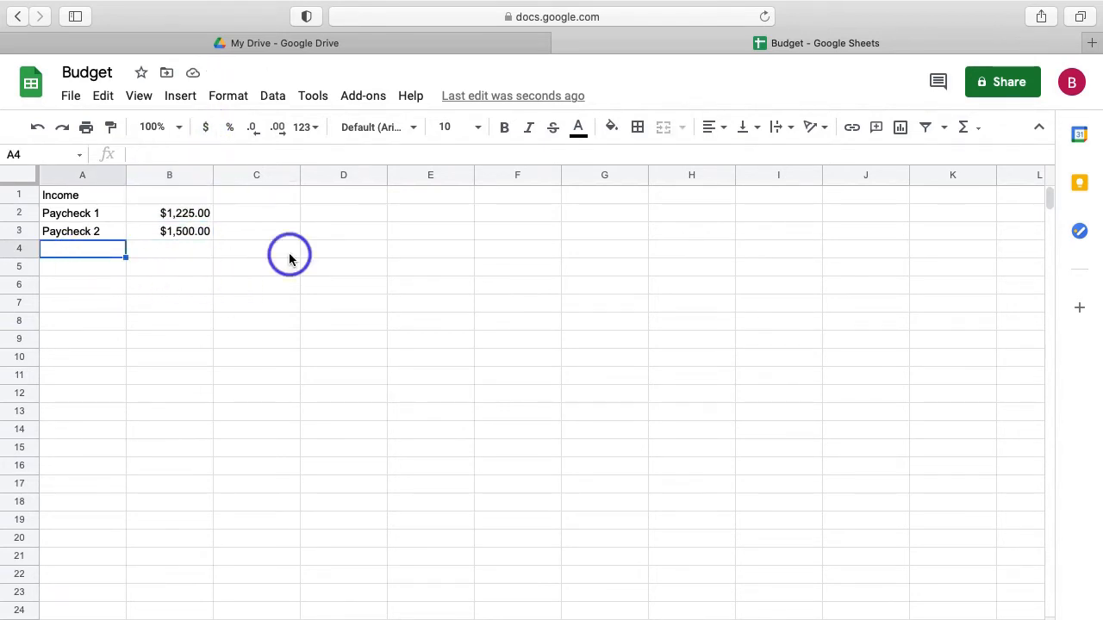
Enter the heading Expenses in cell A5, leaving row 4 empty below the income section.
left_click(83, 269)
double_click(82, 269)
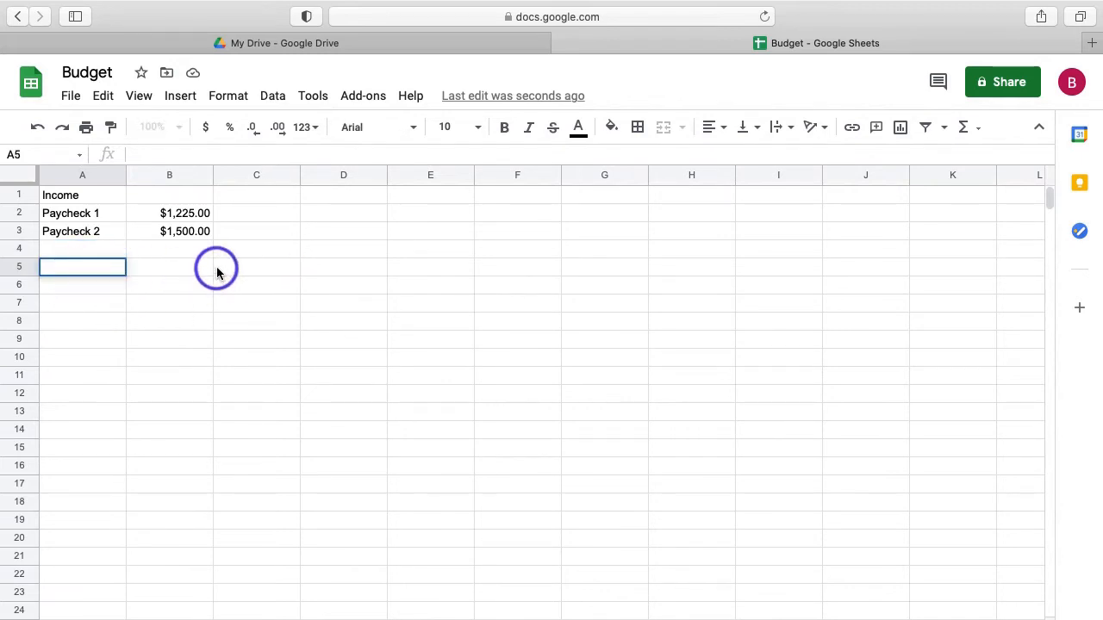
type("Expenses")
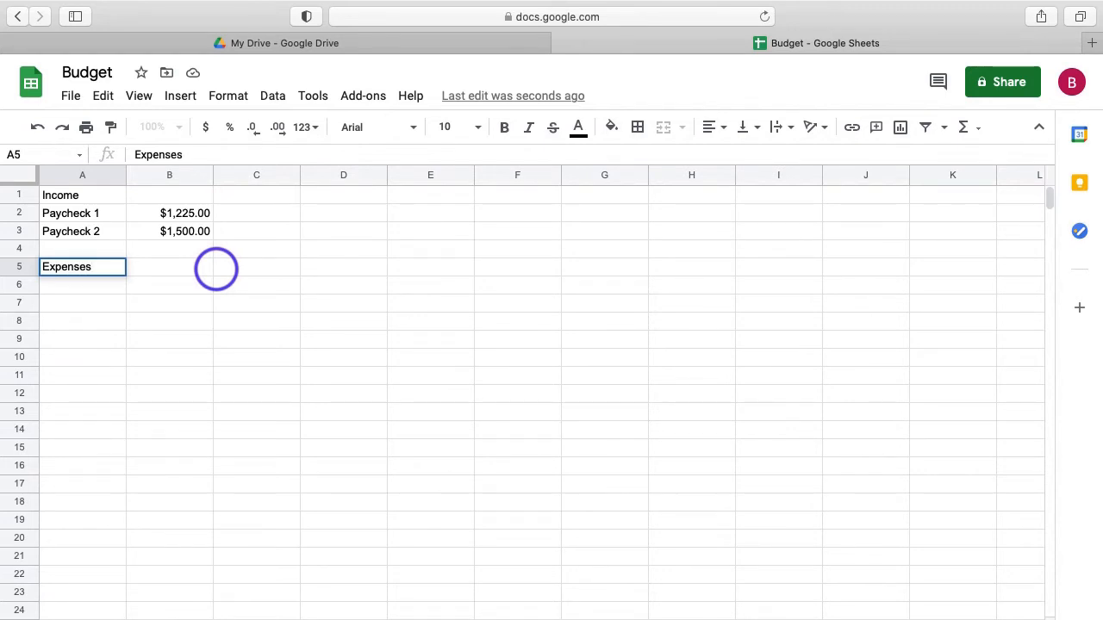
key("Return")
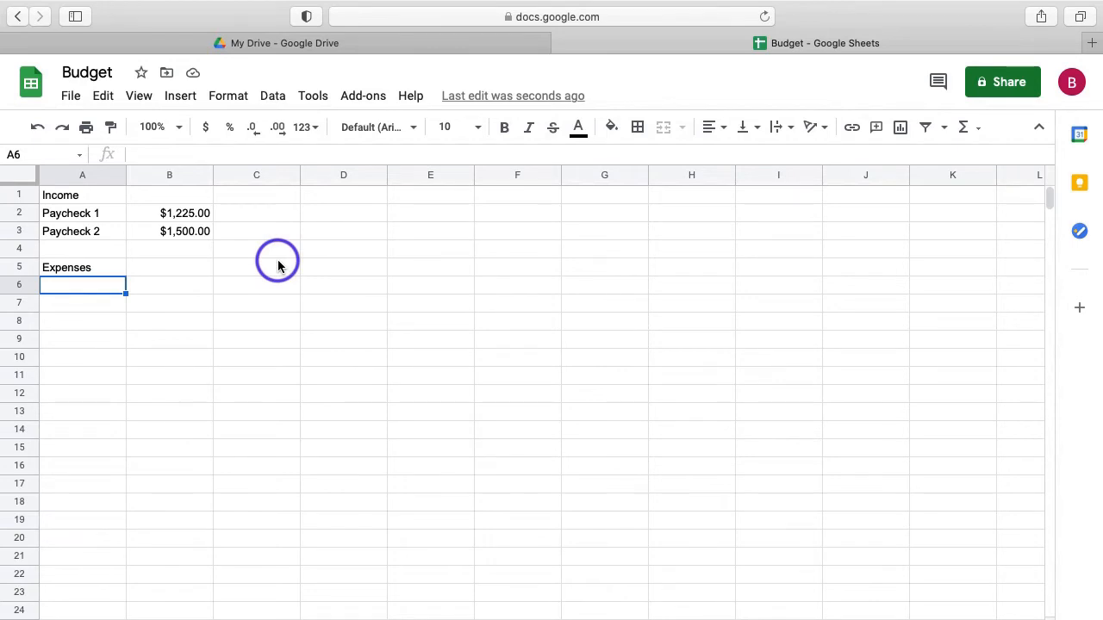
Add the first expense by entering Rent in A6 and its amount 1,100 in B6.
type("Rent")
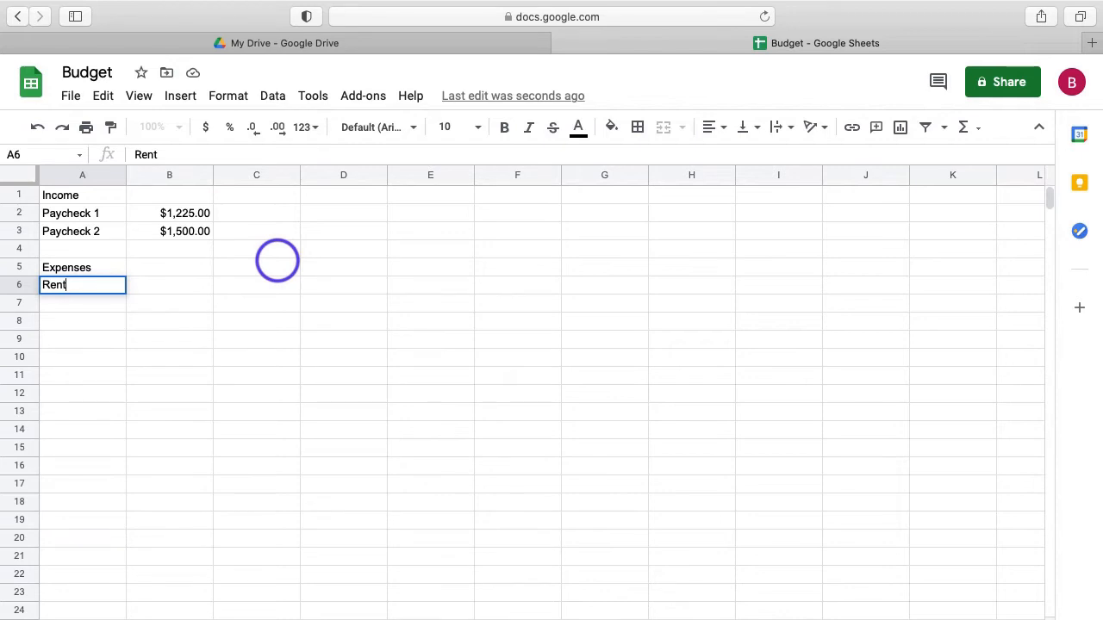
left_click(182, 289)
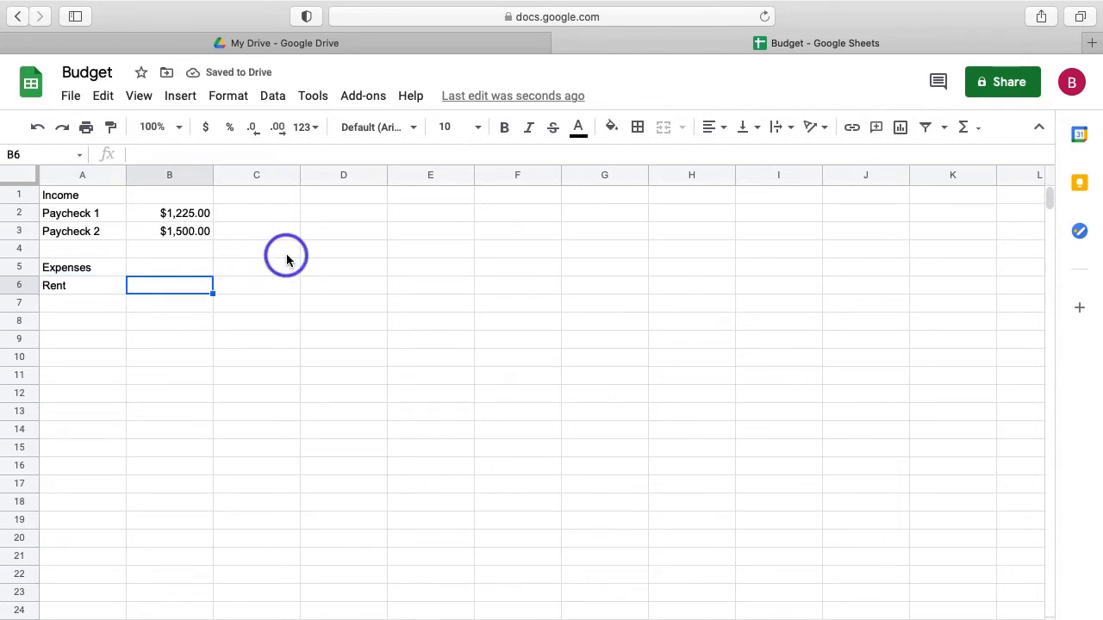
double_click(162, 288)
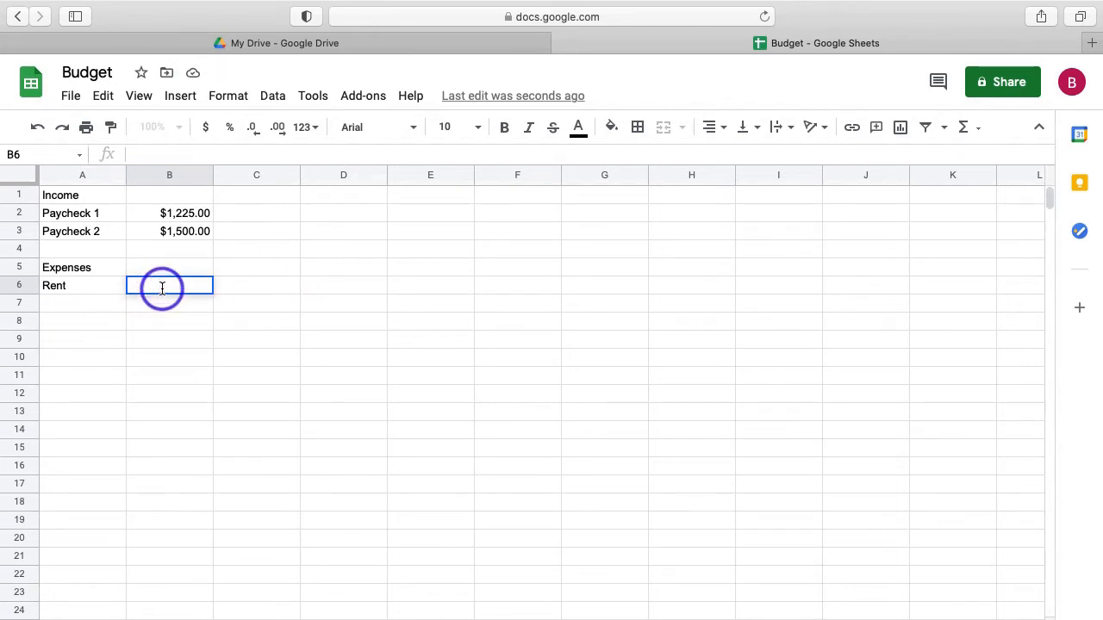
type("1")
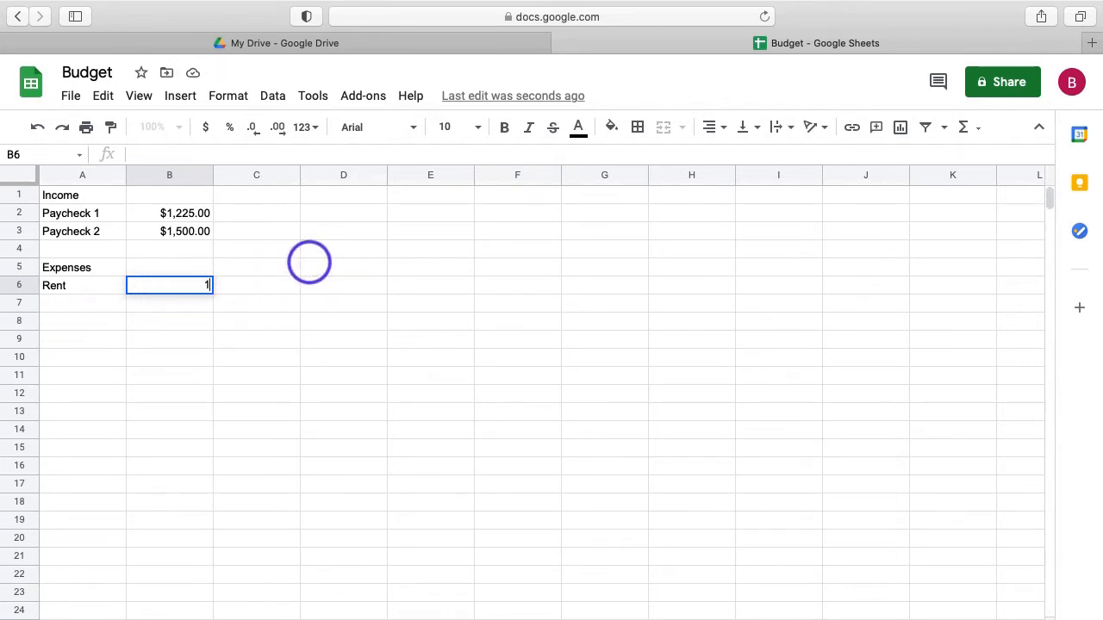
type("100")
Add the next expense by entering Electric in A7 and its amount 50 in B7.
left_click(86, 308)
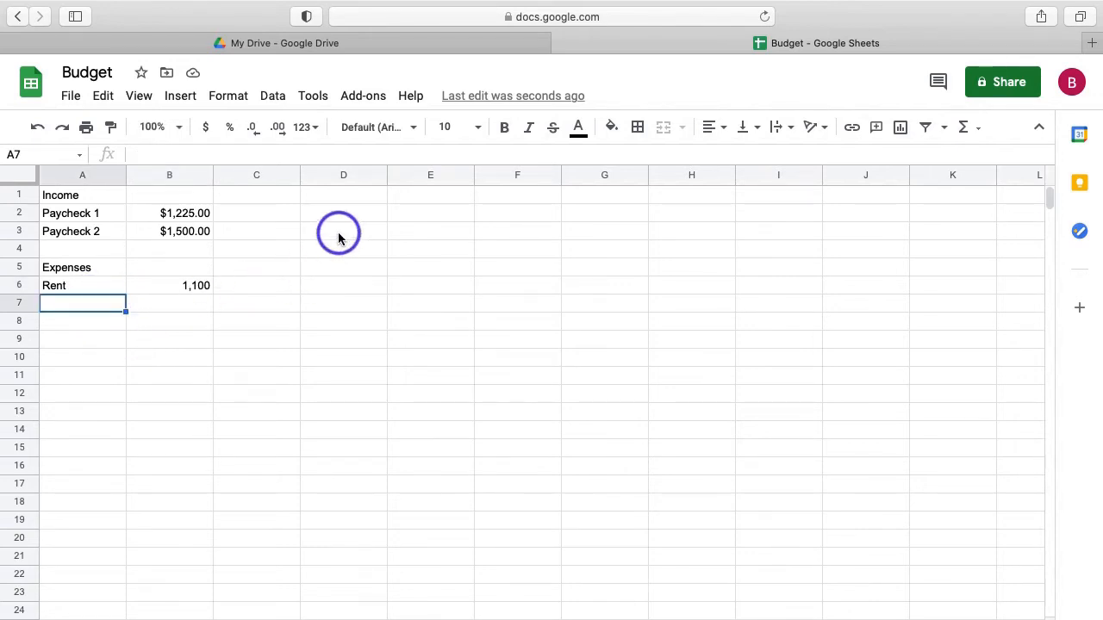
type("Elec")
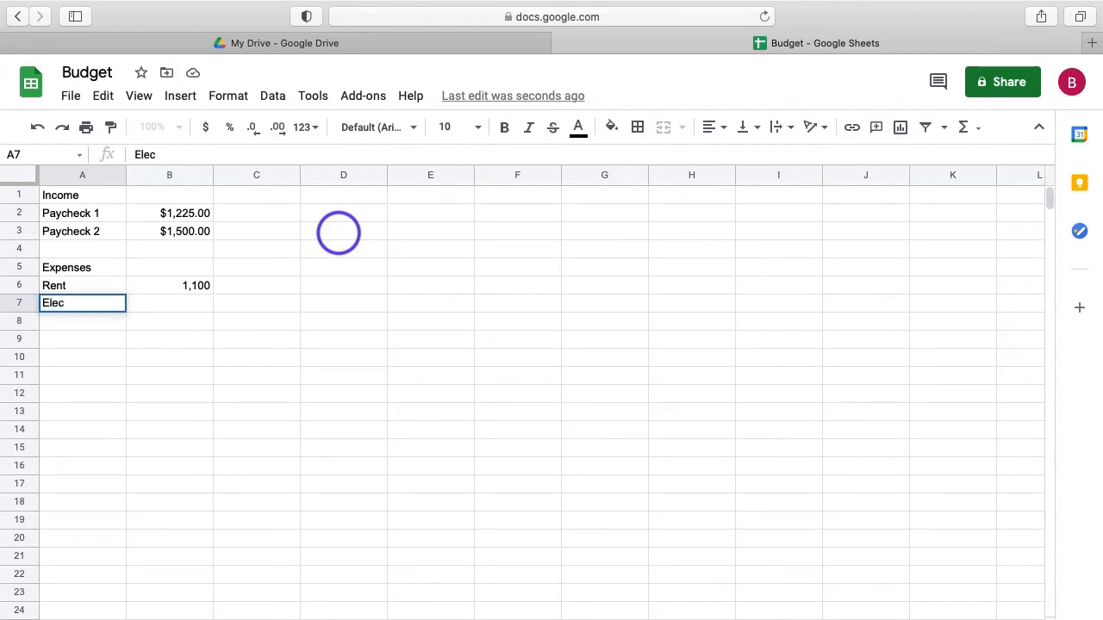
type("tric")
key("Tab")
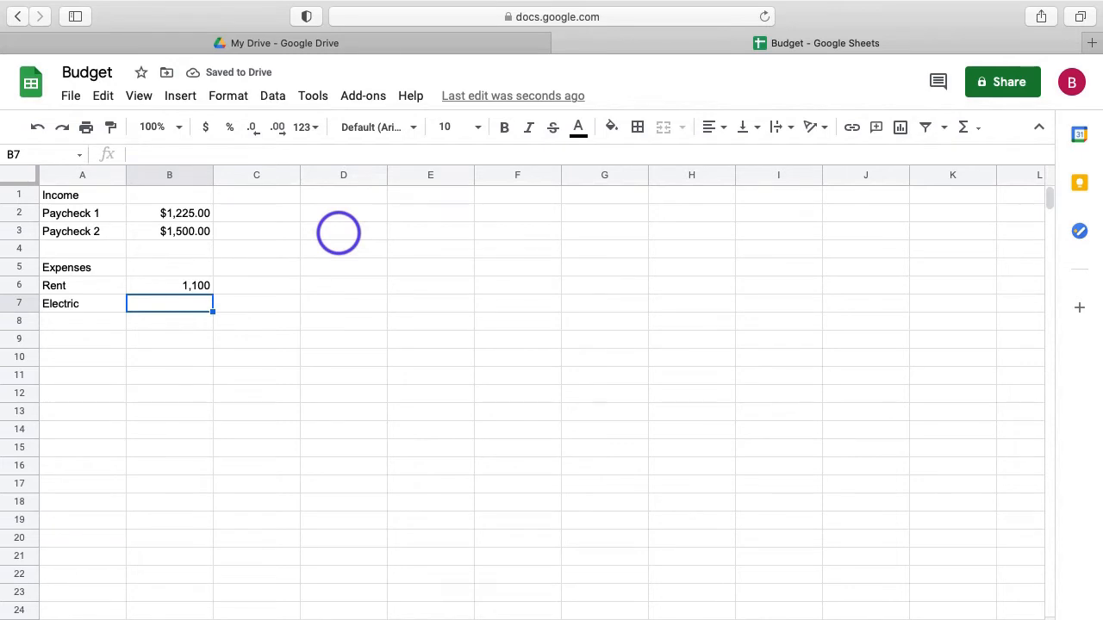
type("50")
key("Return")
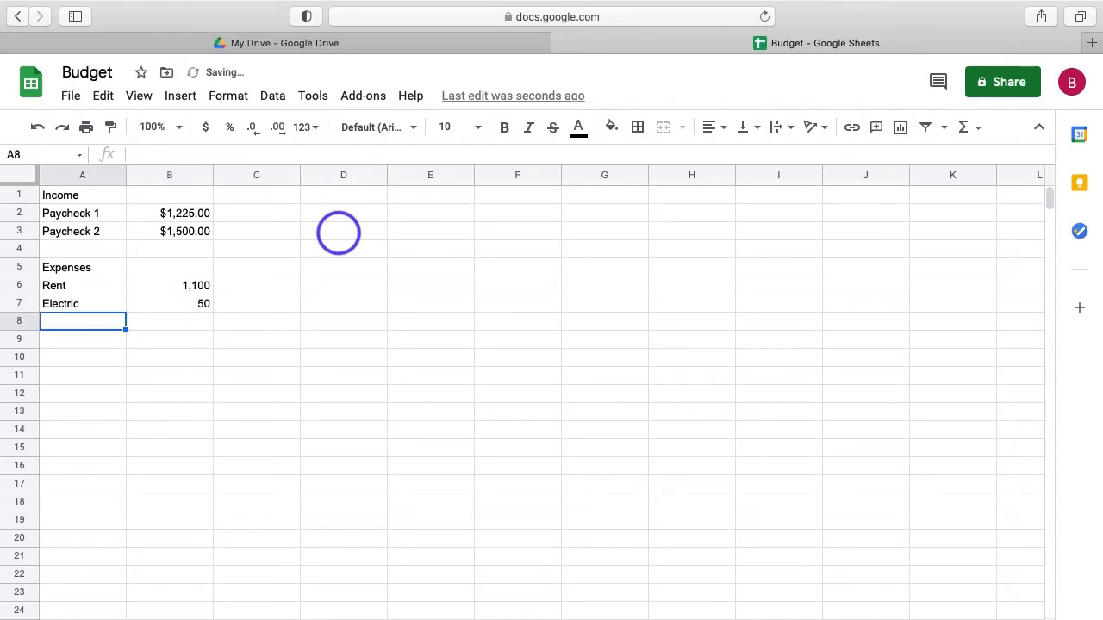
Add the expenses Water with amount 40 in row 8 and Garbage with amount 20 in row 9.
type("Water")
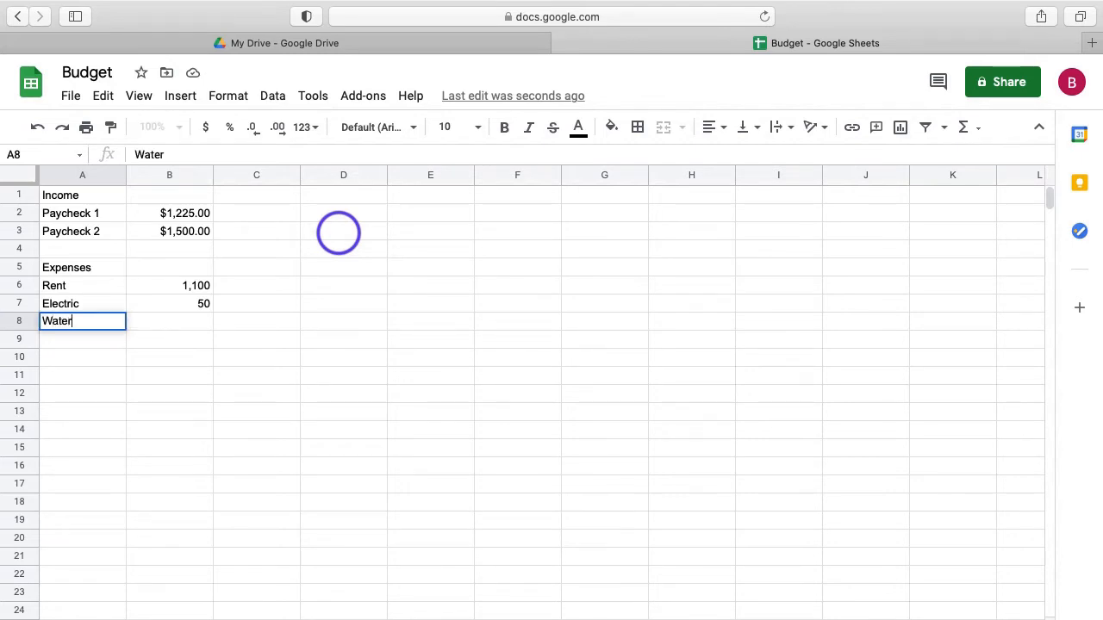
key("Tab")
type("40")
key("Return")
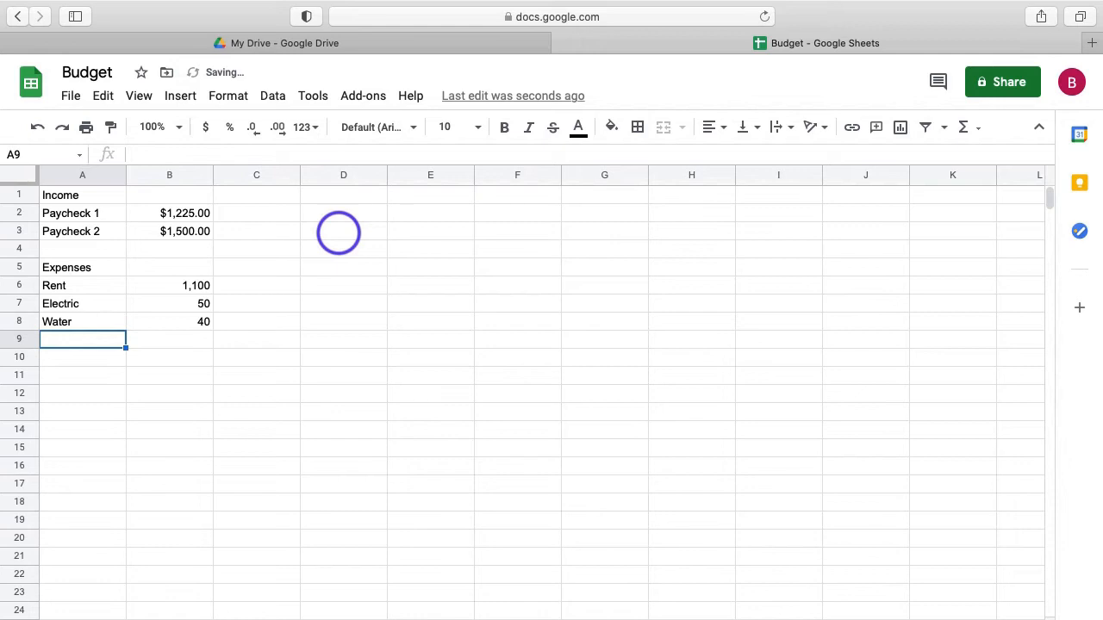
type("Gar")
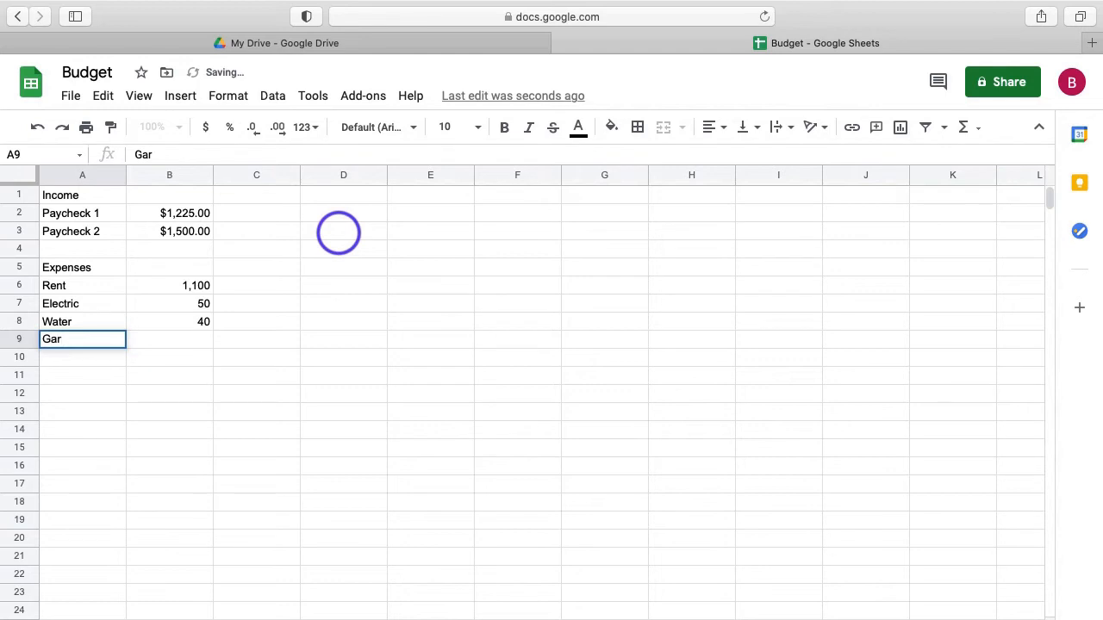
type("bage")
key("Tab")
type("20")
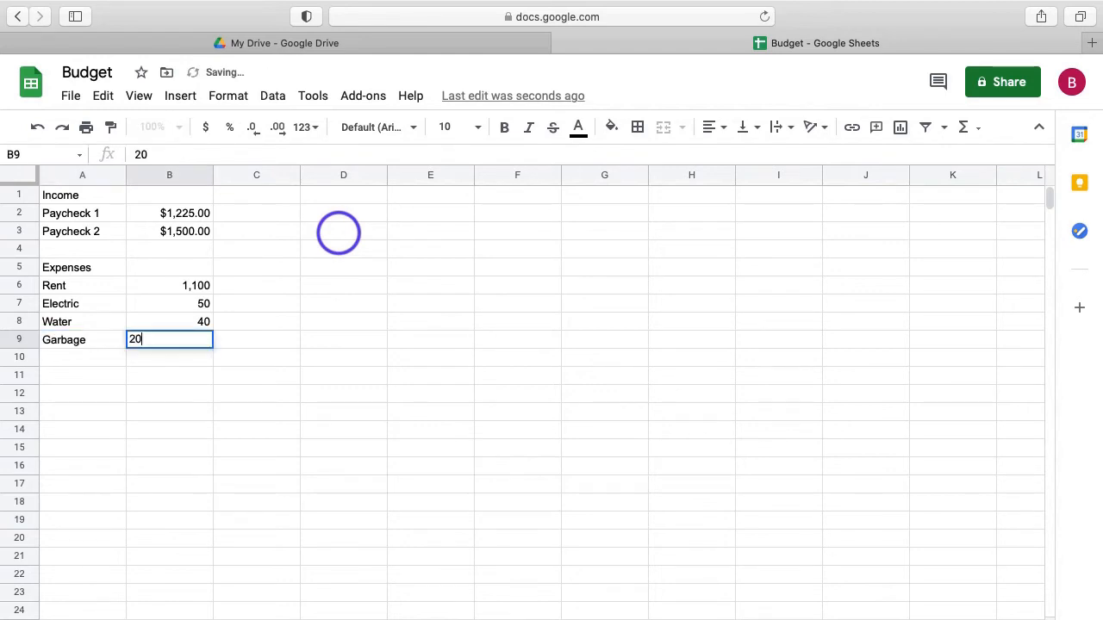
key("Return")
Add the expenses Internet with amount 40 in row 10 and Cell Phone with amount 60 in row 11.
type("Internet")
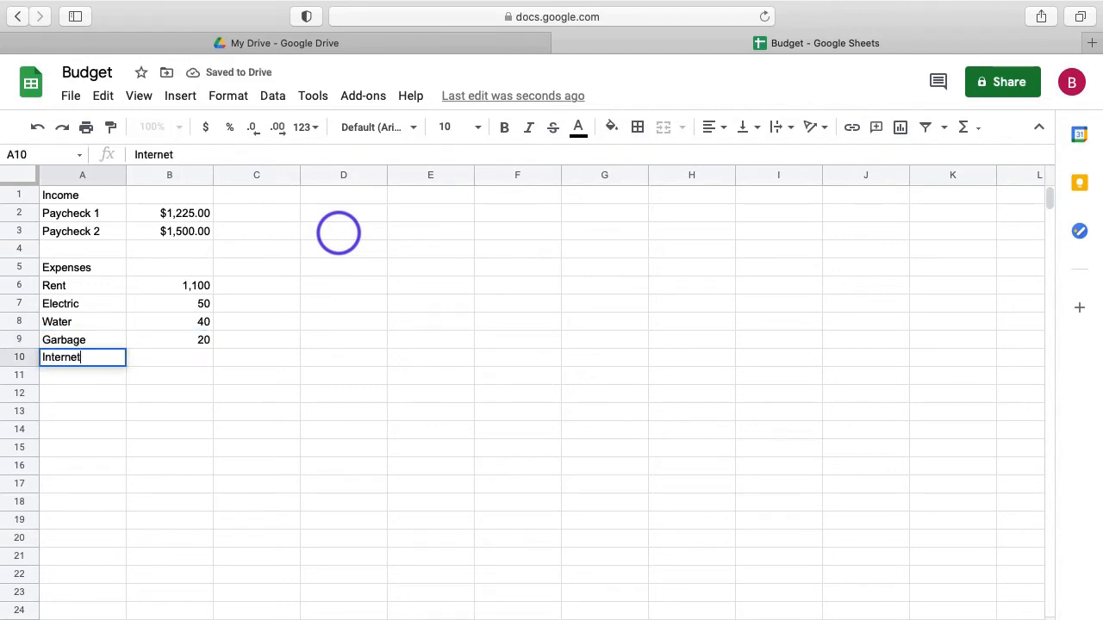
key("Tab")
type("40")
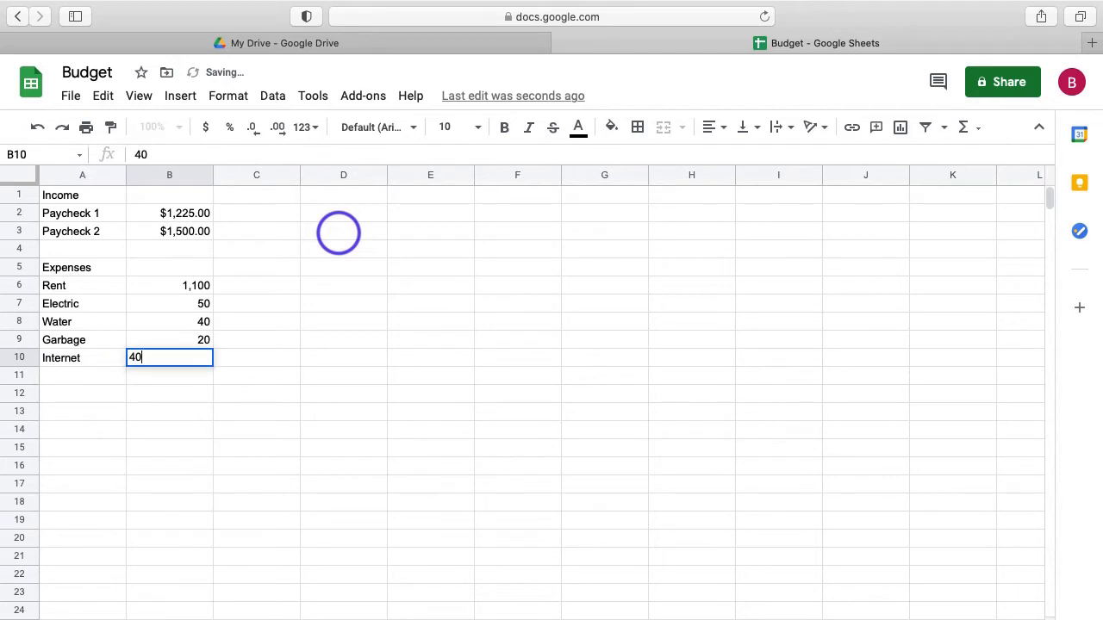
key("Return")
type("Cell Phone")
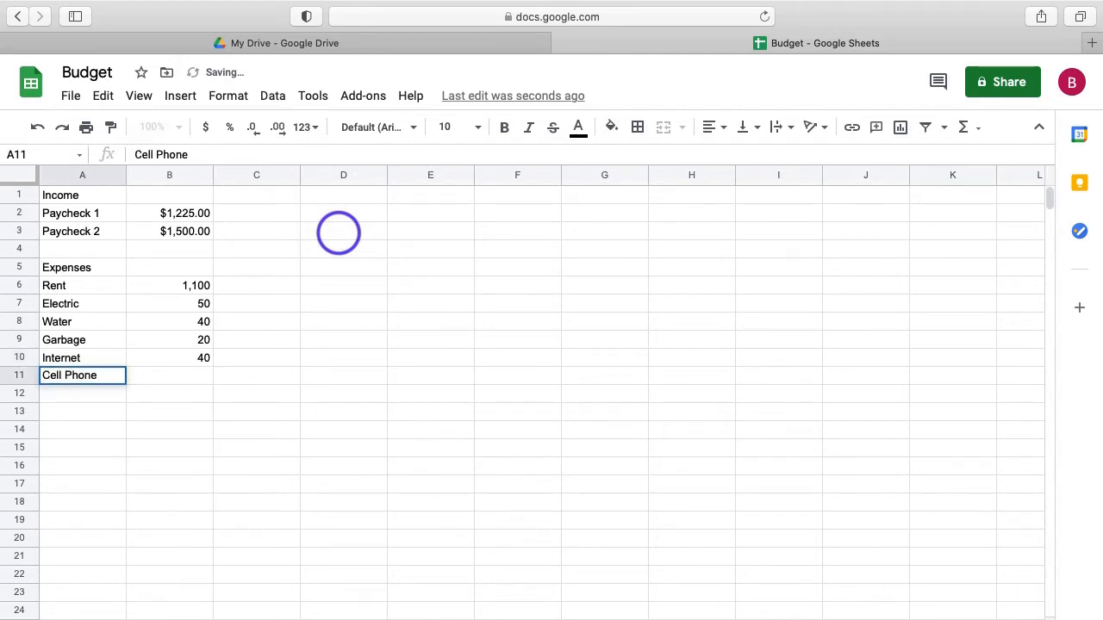
key("Tab")
type("60")
key("Return")
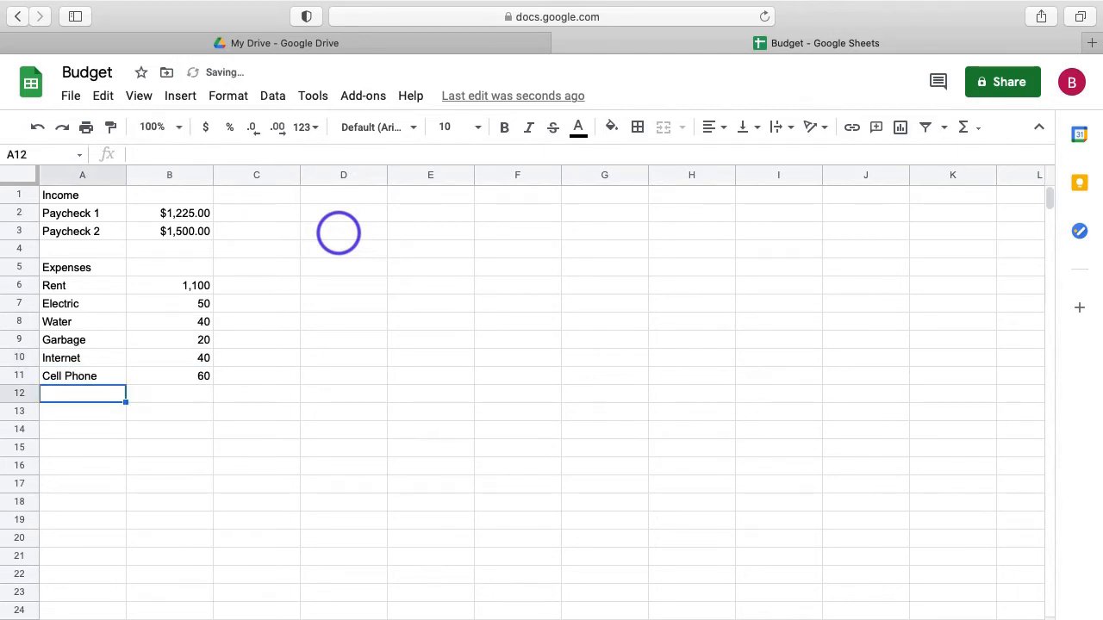
Add the expenses Car Insurance with amount 80 in row 12 and Car Loan with amount 220 in row 13.
type("Car Insurance")
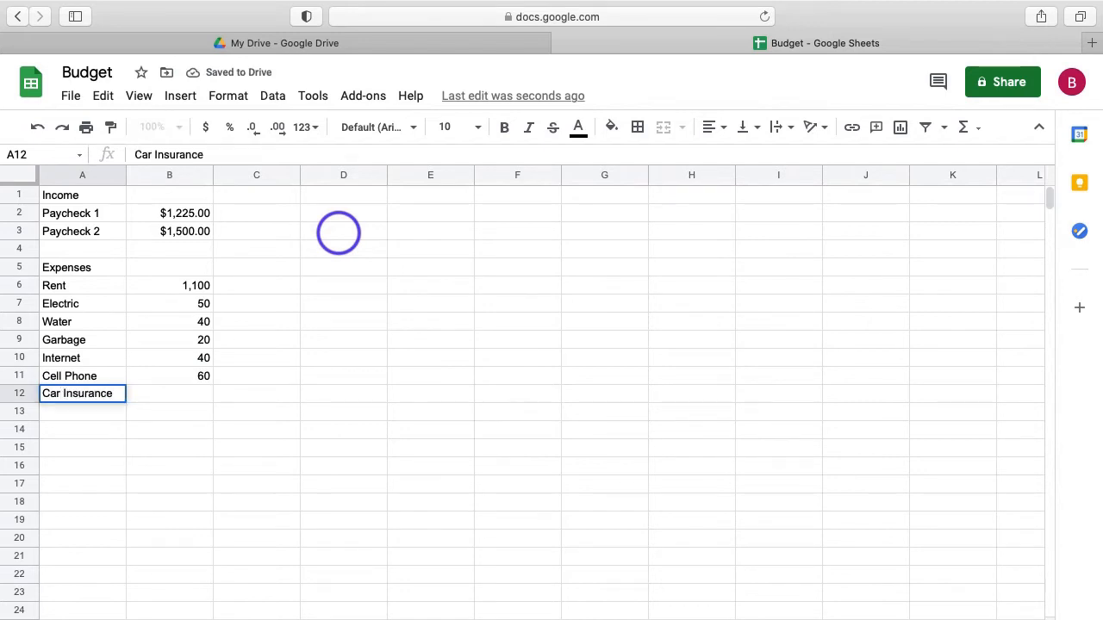
key("Tab")
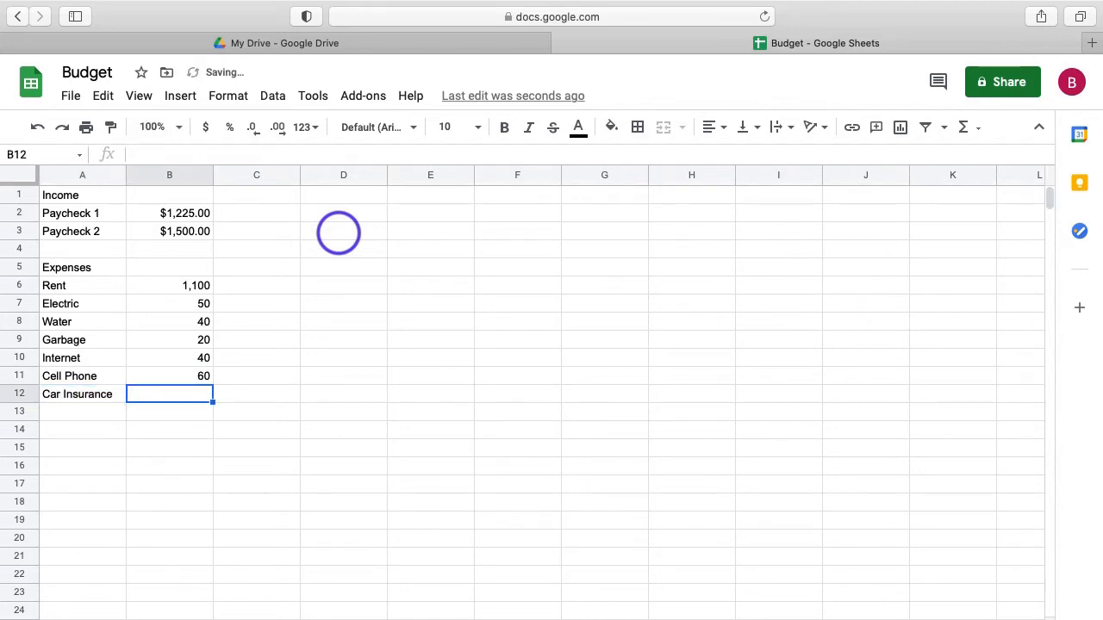
type("80")
key("Return")
type("Car Loan")
key("Tab")
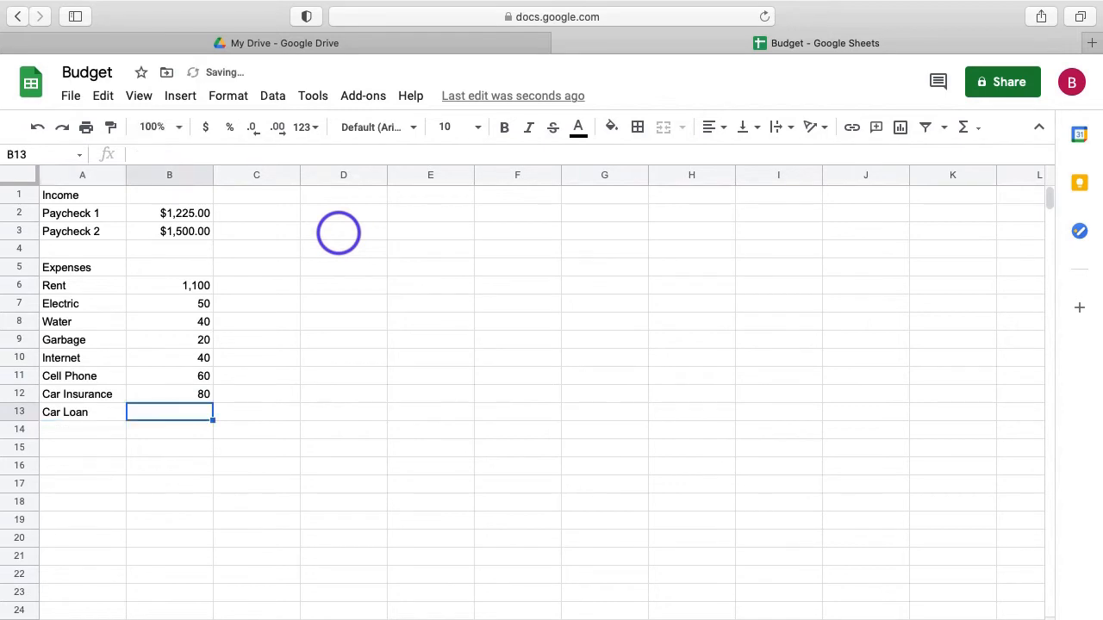
type("220")
key("Return")
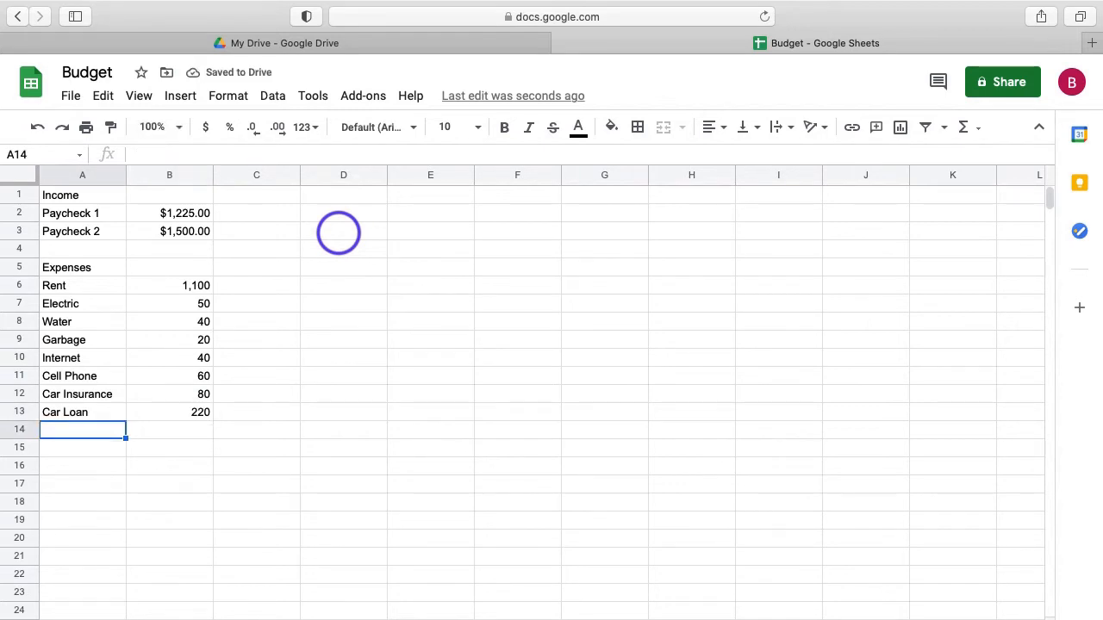
Add the expenses Gas with amount 100 in row 14 and Groceries with amount 200 in row 15.
type("Gas")
key("Tab")
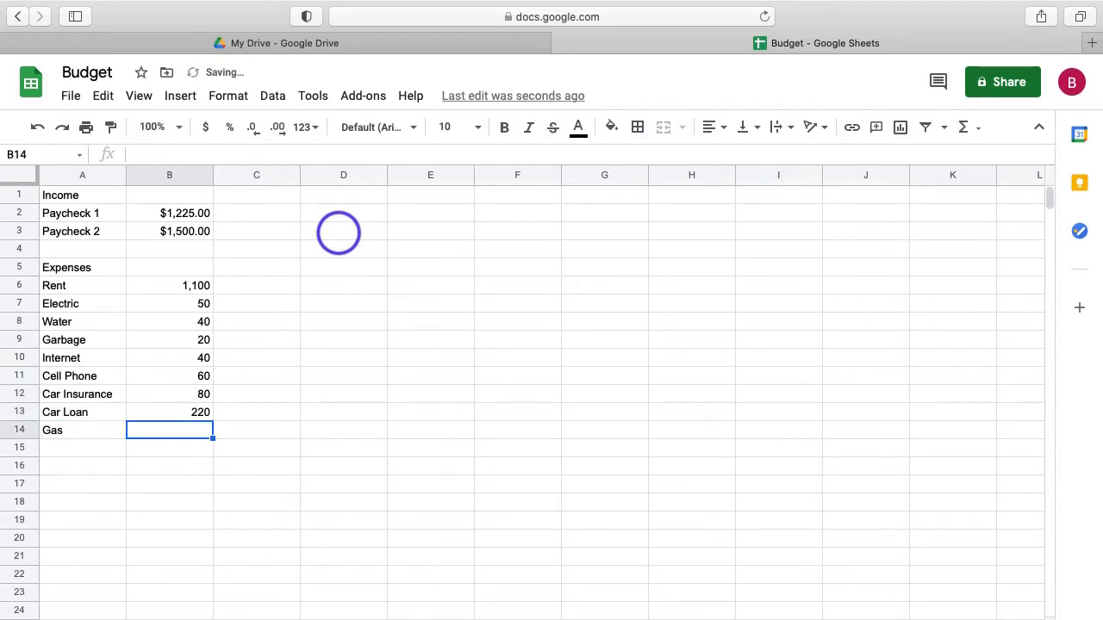
type("100")
key("Return")
type("Grocer")
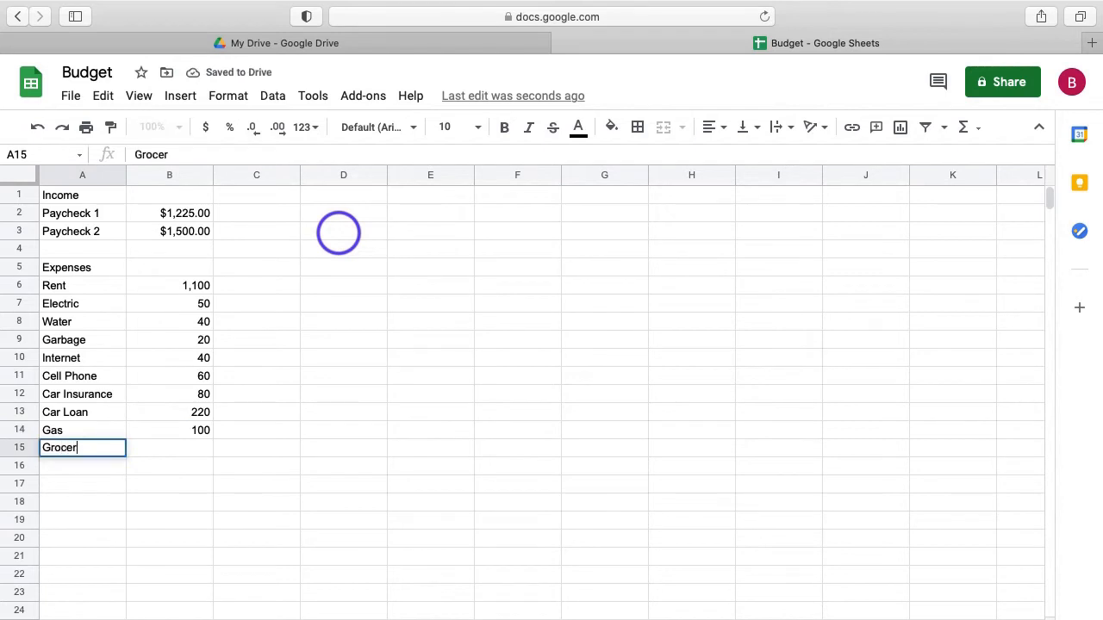
type("ies")
key("Tab")
type("200")
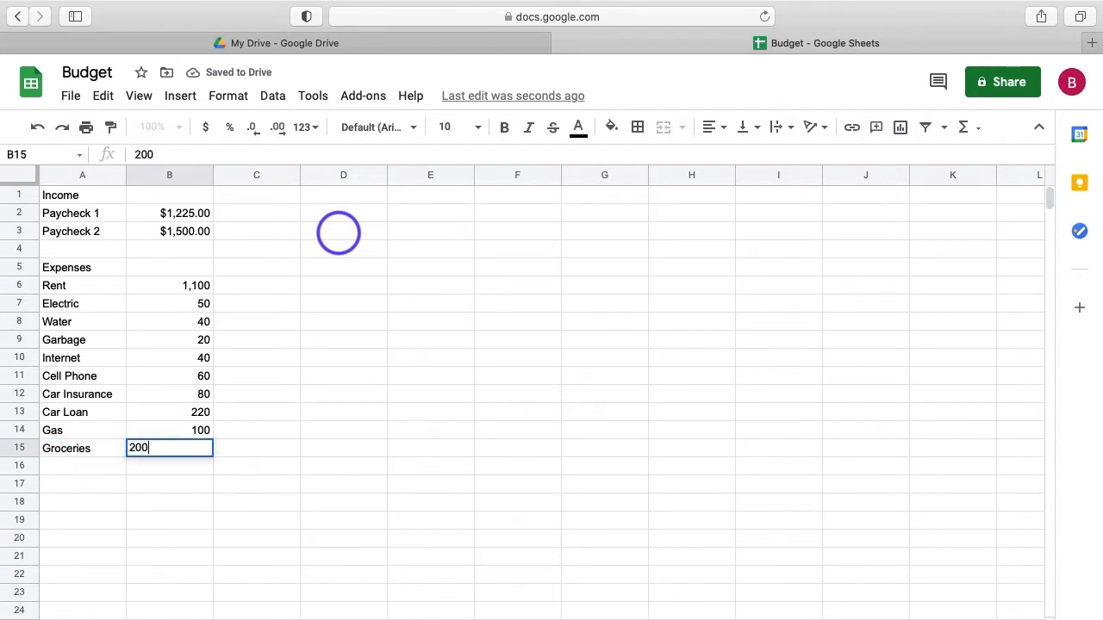
key("Return")
Add the expenses Dinning Out in row 16 and Entertainment in row 17, each with the amount 100.
type("Dinning Out")
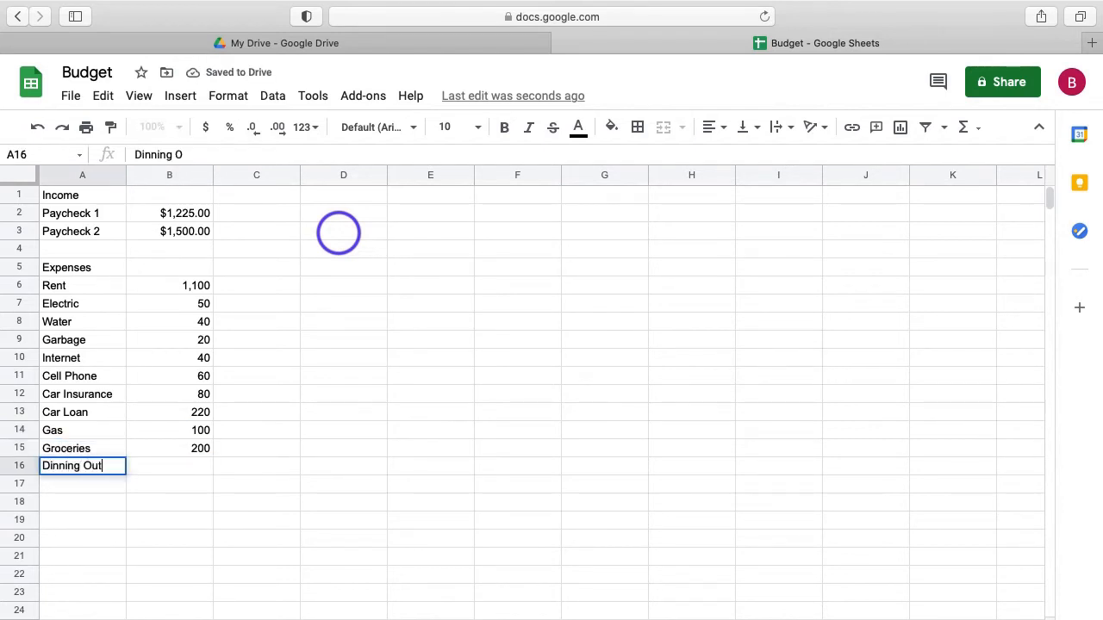
key("Tab")
type("100")
key("Return")
type("Entertainment")
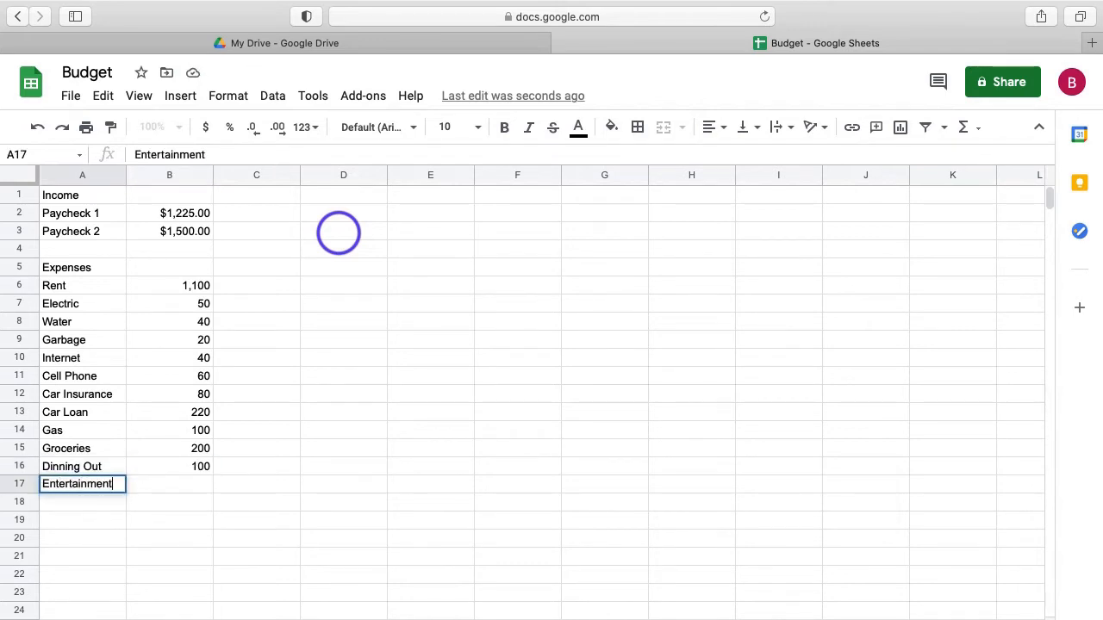
key("Tab")
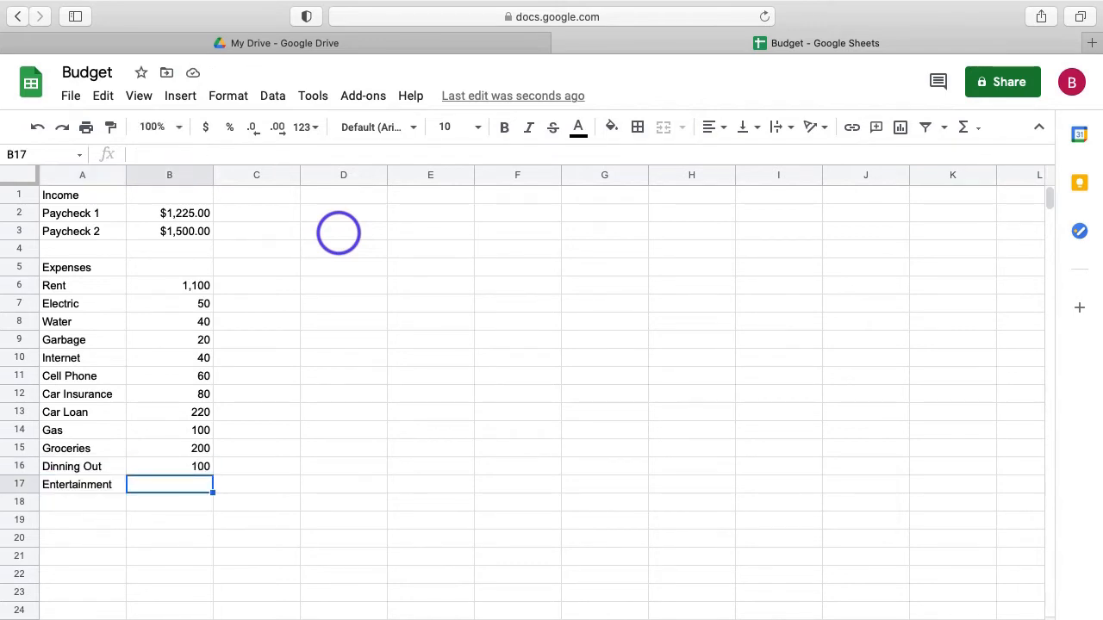
type("100")
key("Return")
Add the last expense by entering Misc in A18 and its amount 50 in B18.
key("Up")
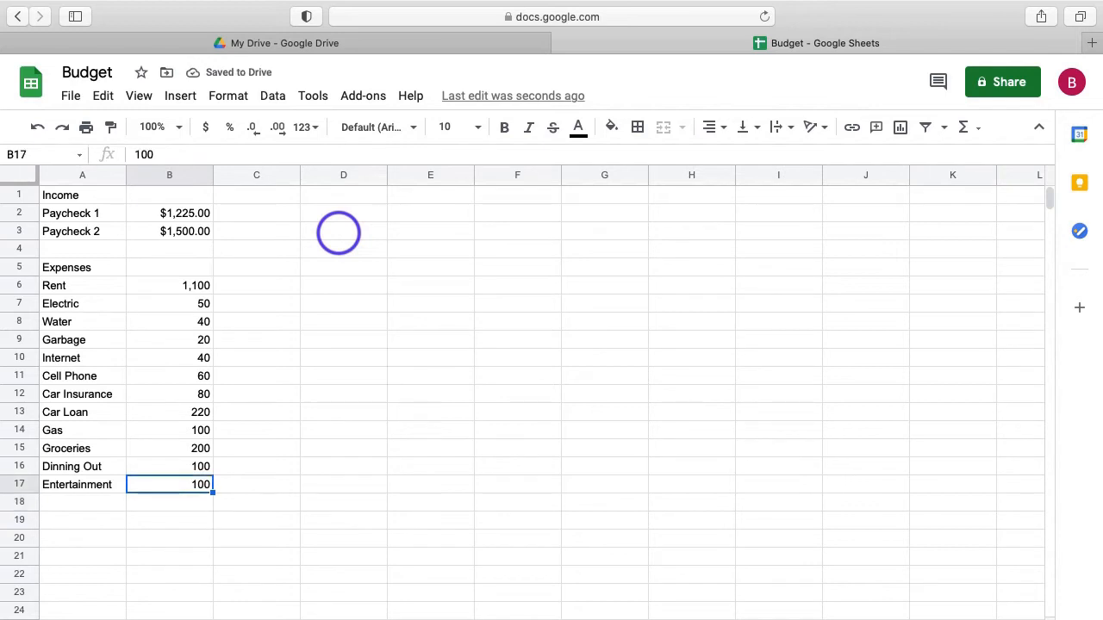
key("Down")
key("Left")
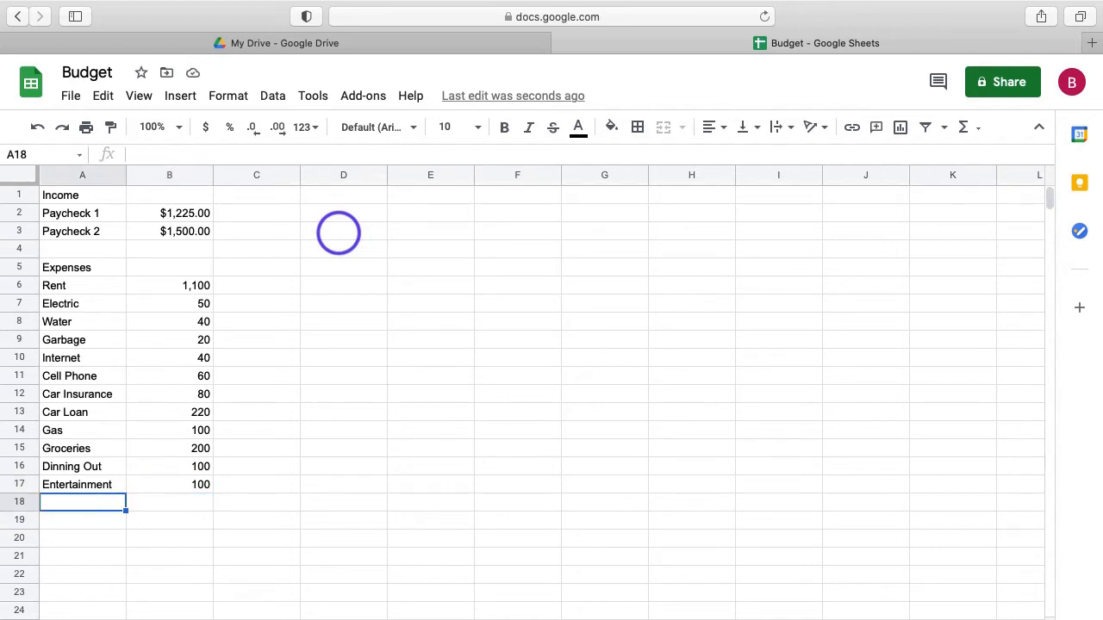
type("Misc")
key("Tab")
type("50")
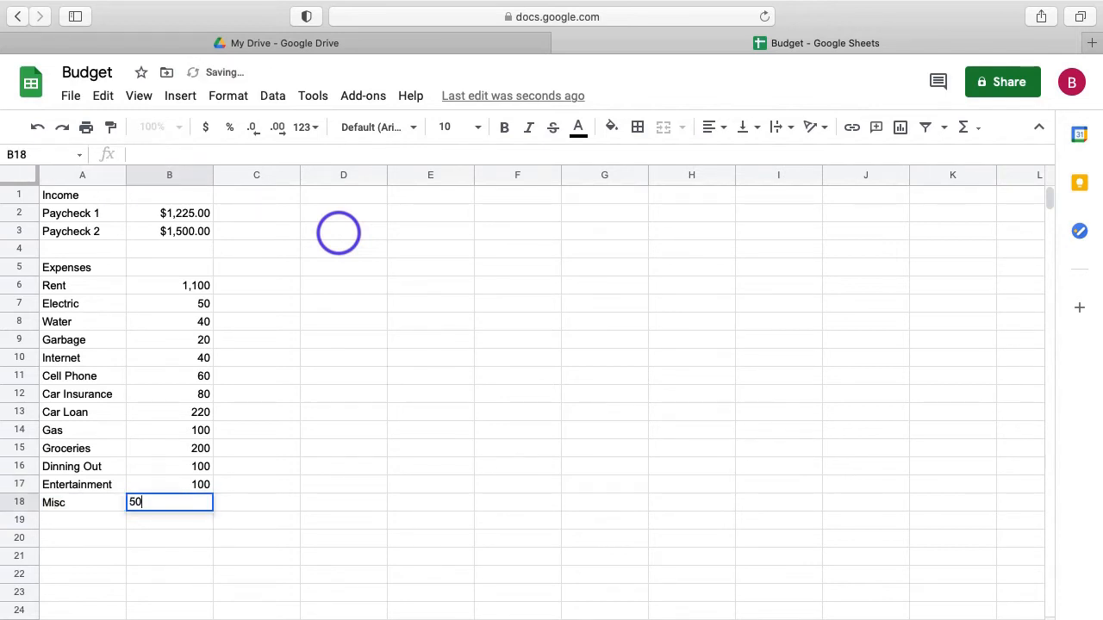
key("Return")
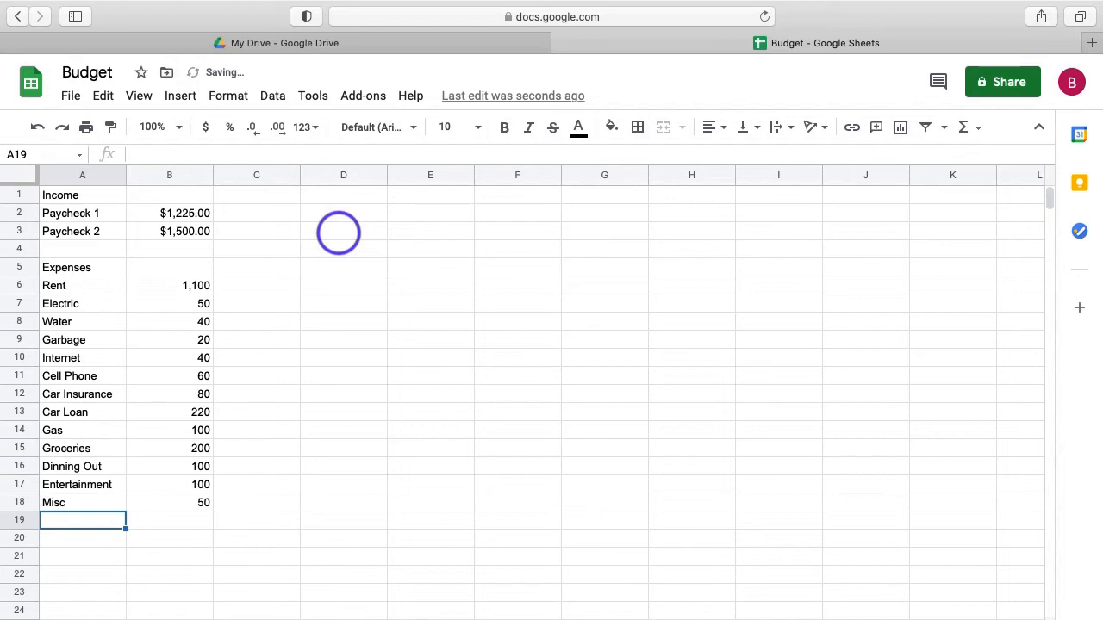
Format all expense amounts in B6:B18 as dollar currency.
left_click_drag(185, 287, 198, 506)
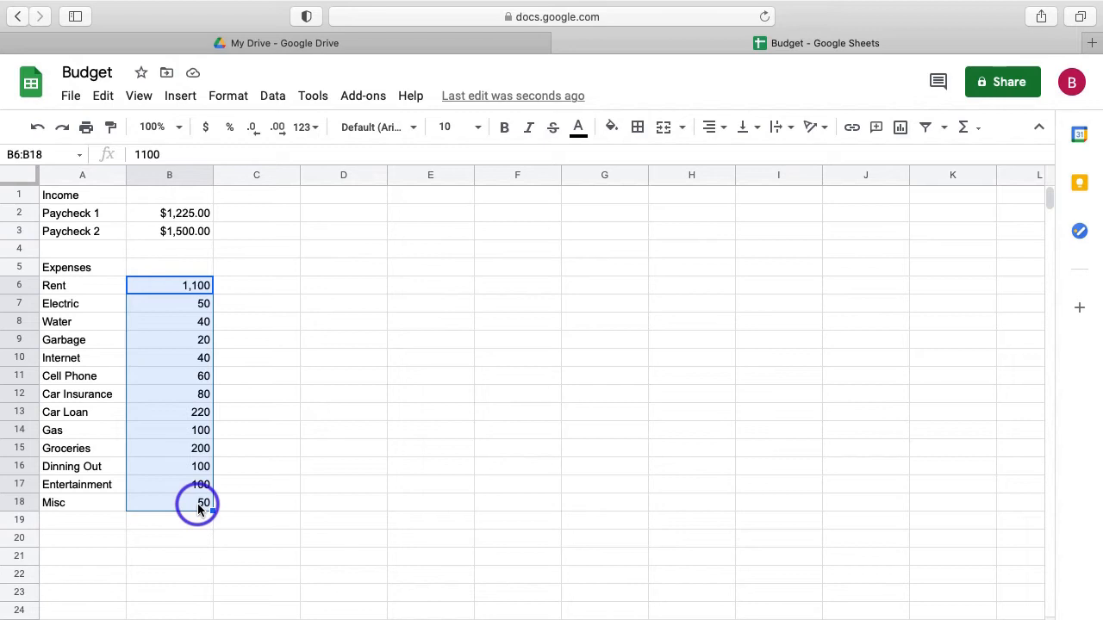
left_click(208, 128)
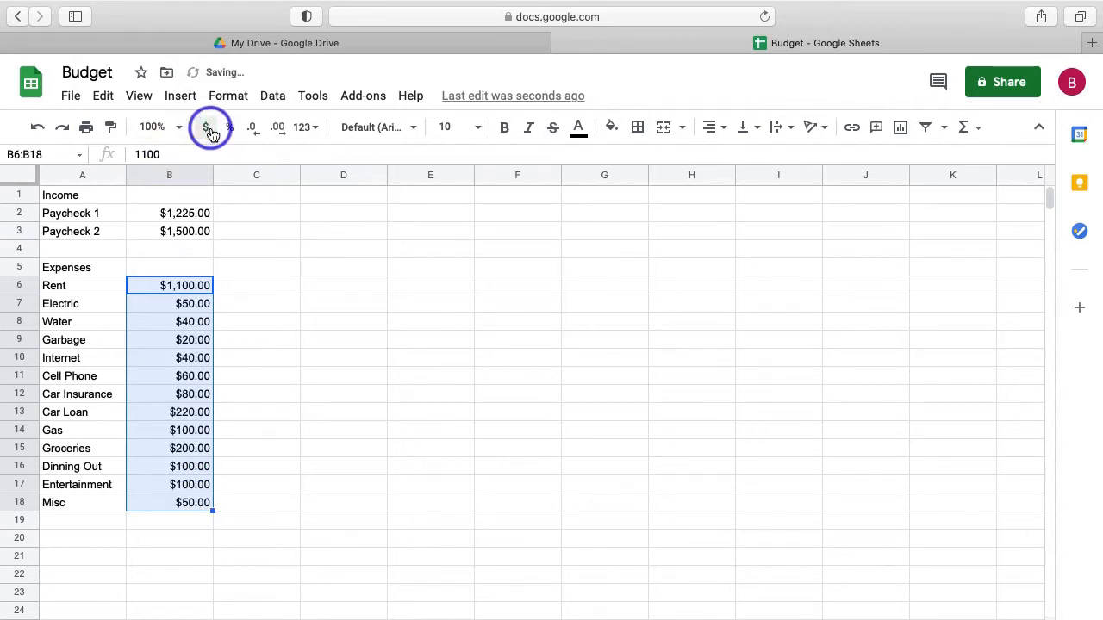
left_click(293, 395)
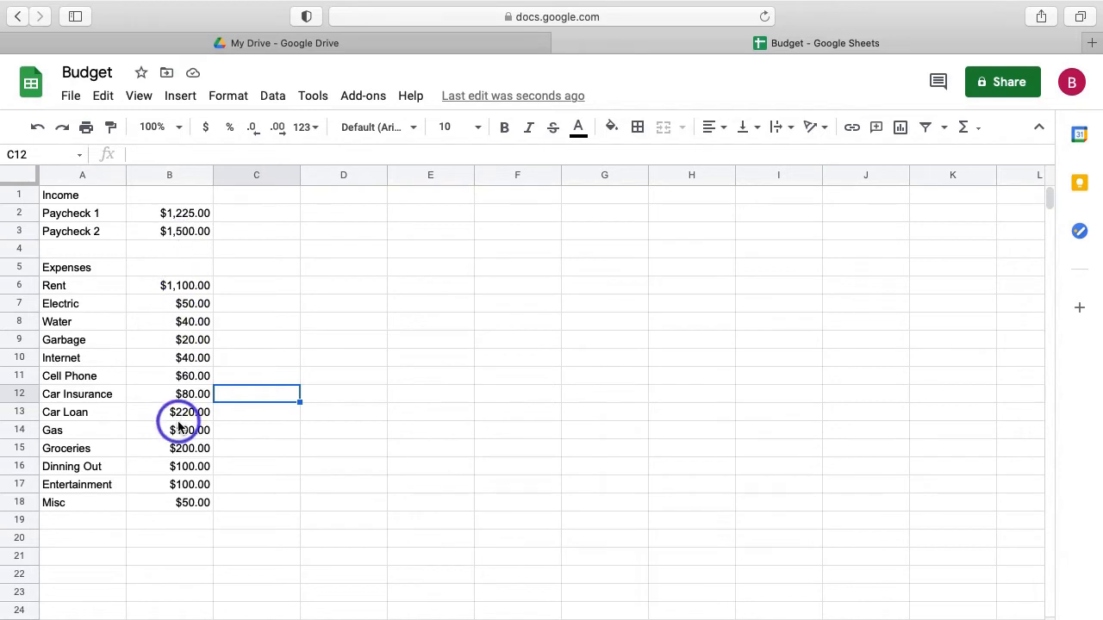
Enter the label Total in cell A4, directly below the two paychecks.
left_click(101, 250)
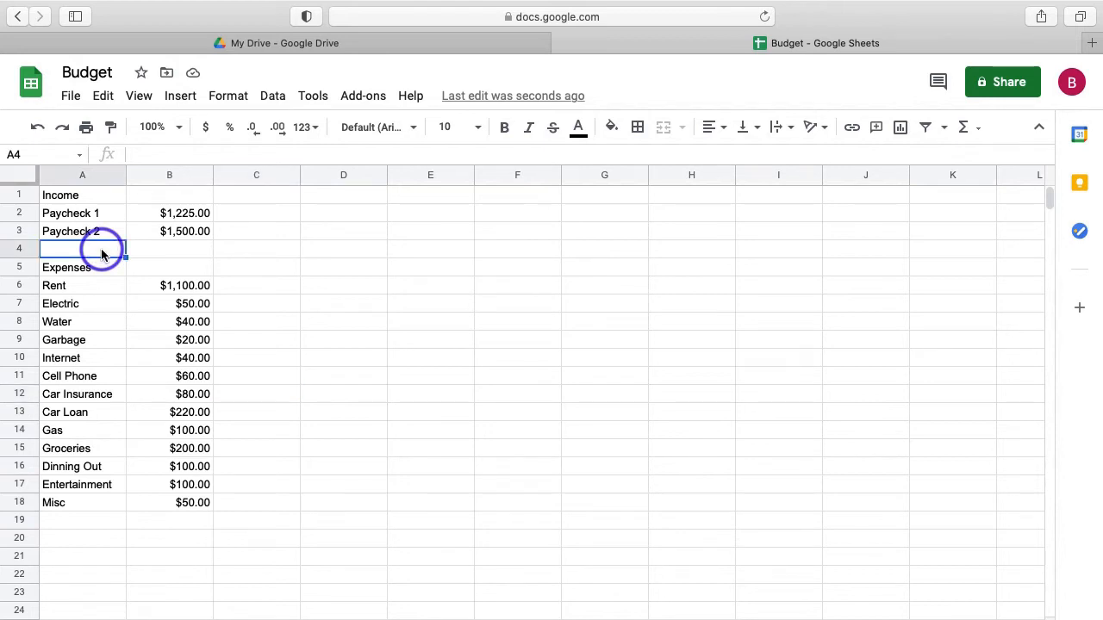
double_click(101, 250)
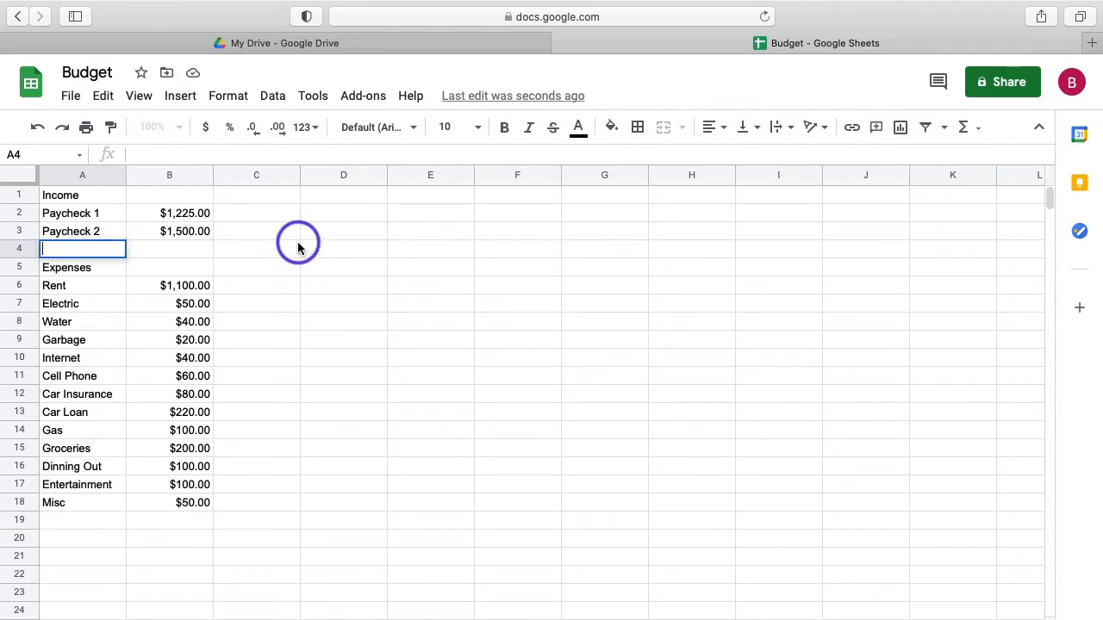
type("Total")
key("Tab")
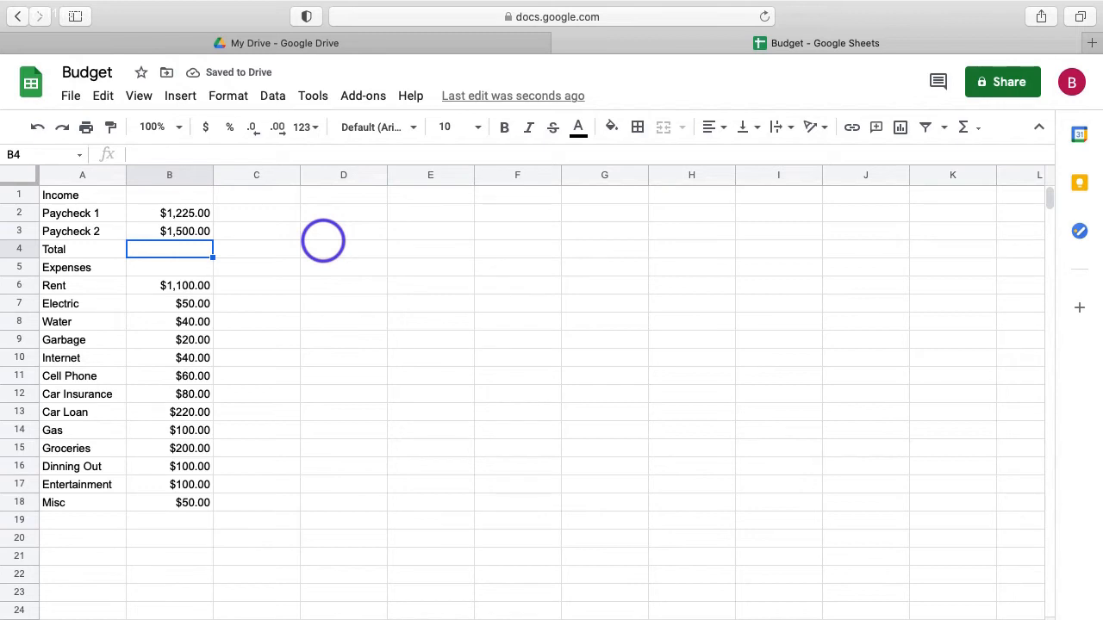
Total the two paychecks in cell B4 with the formula =SUM(B2:B3).
type("=")
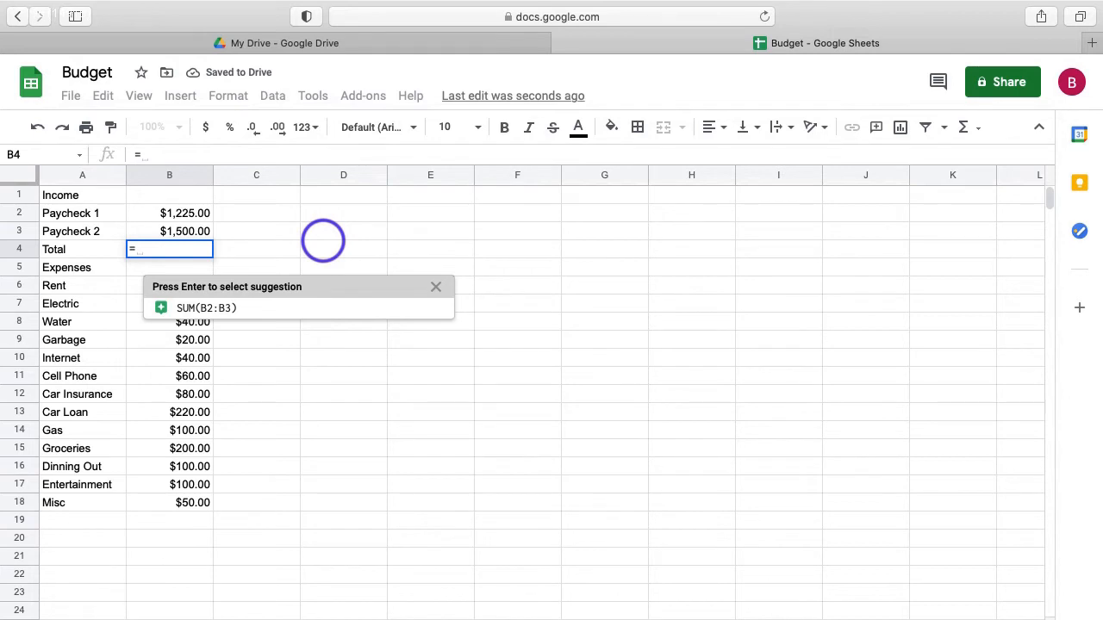
type("SUM")
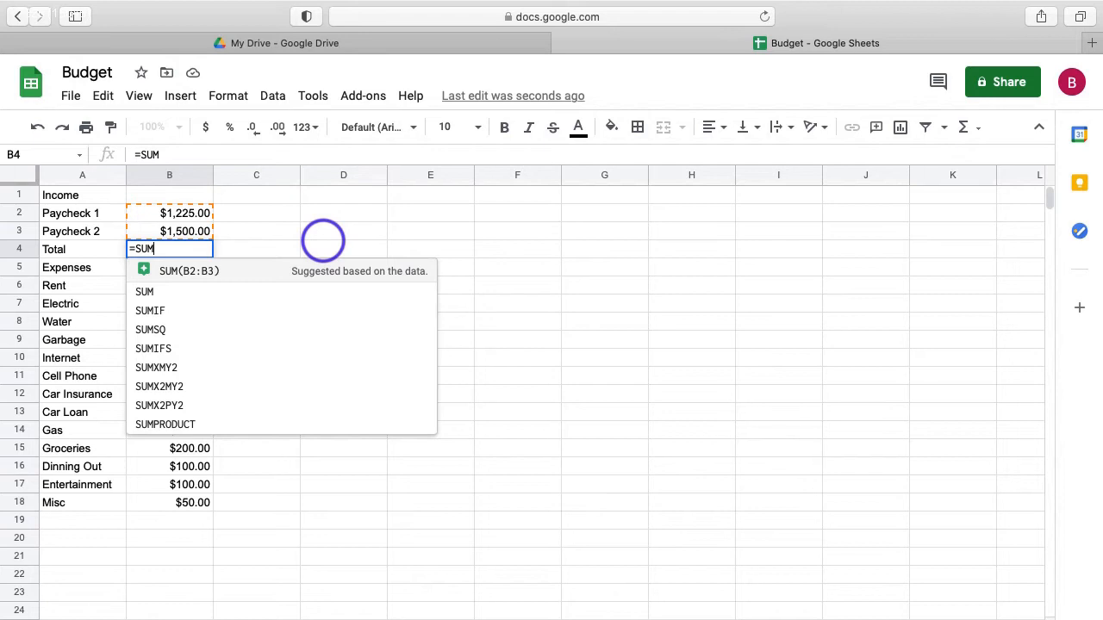
type("(")
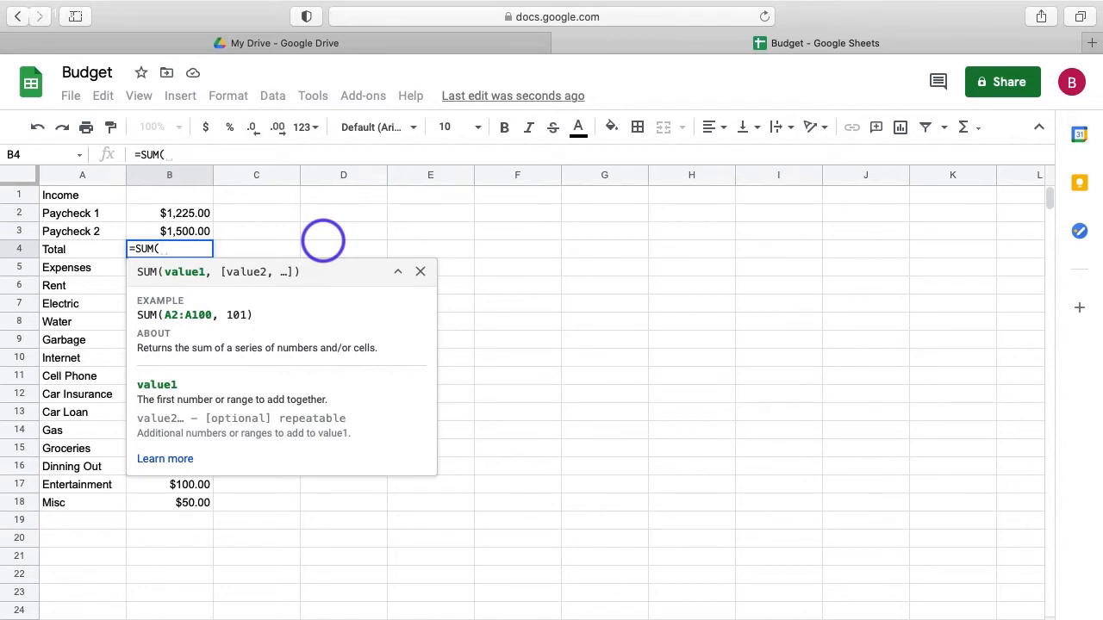
left_click(202, 212)
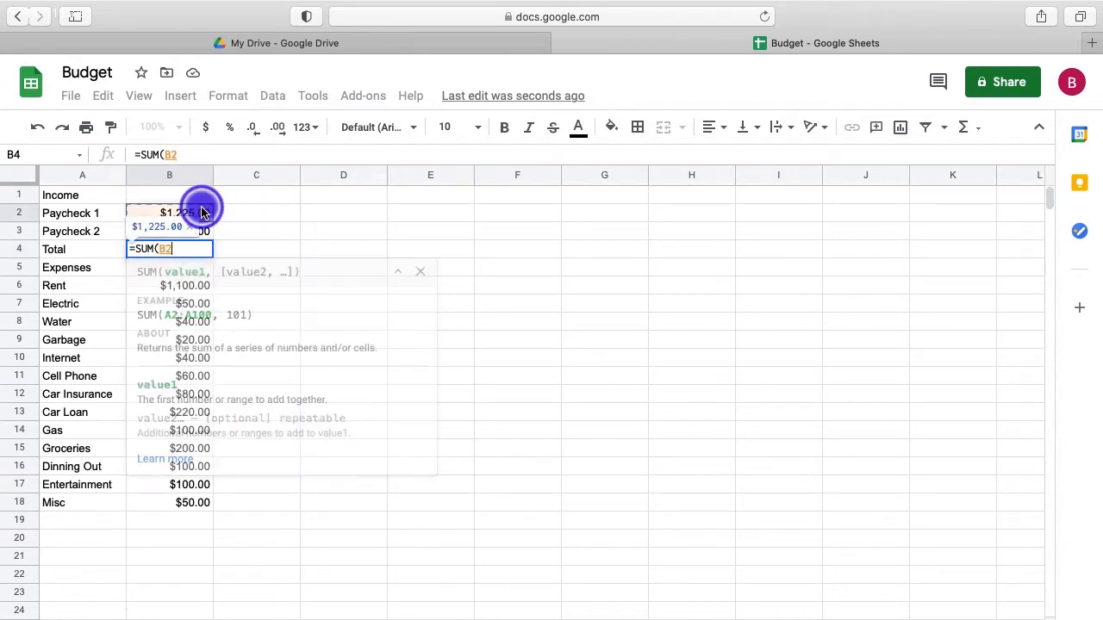
left_click_drag(203, 212, 207, 231)
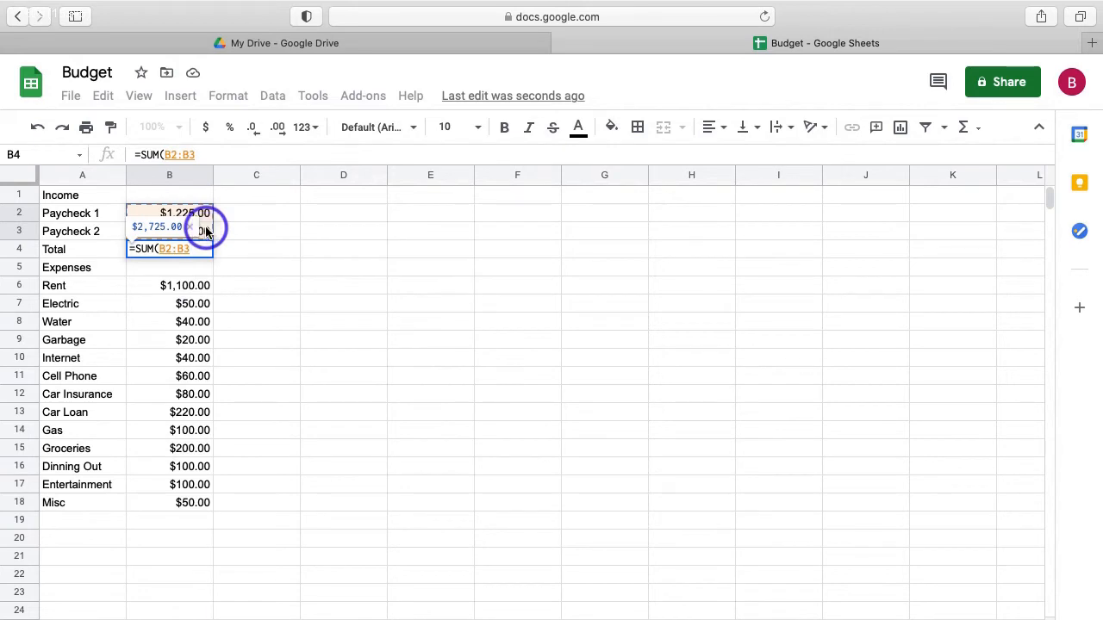
type(")")
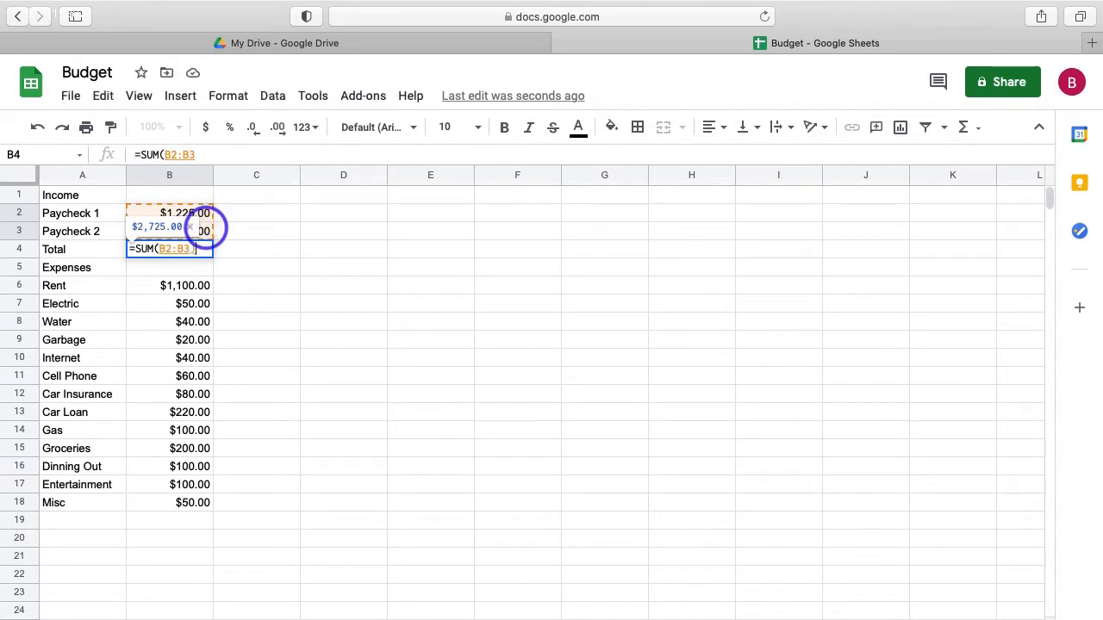
type(")")
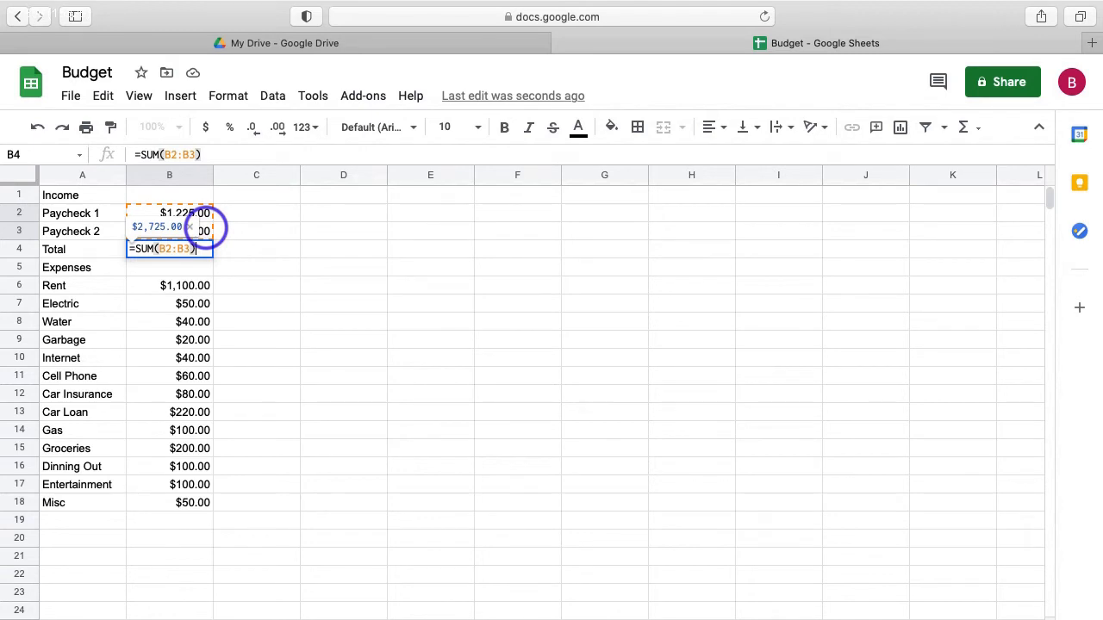
key("Return")
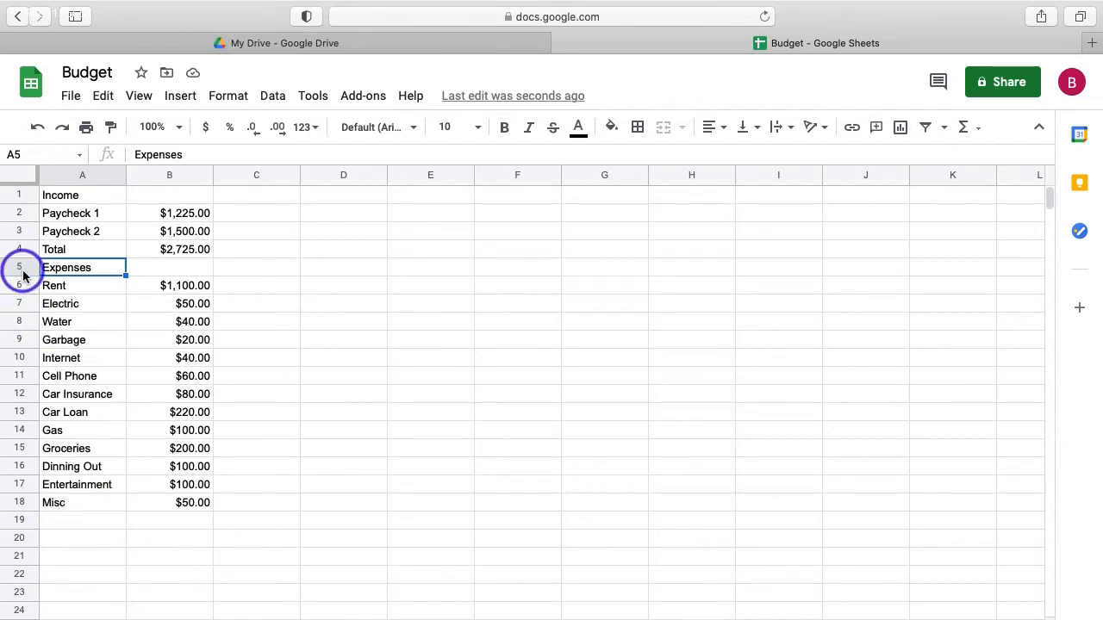
Enter the label Total in A19 and add up the expenses in B19 with =SUM(B6:B18).
left_click(83, 520)
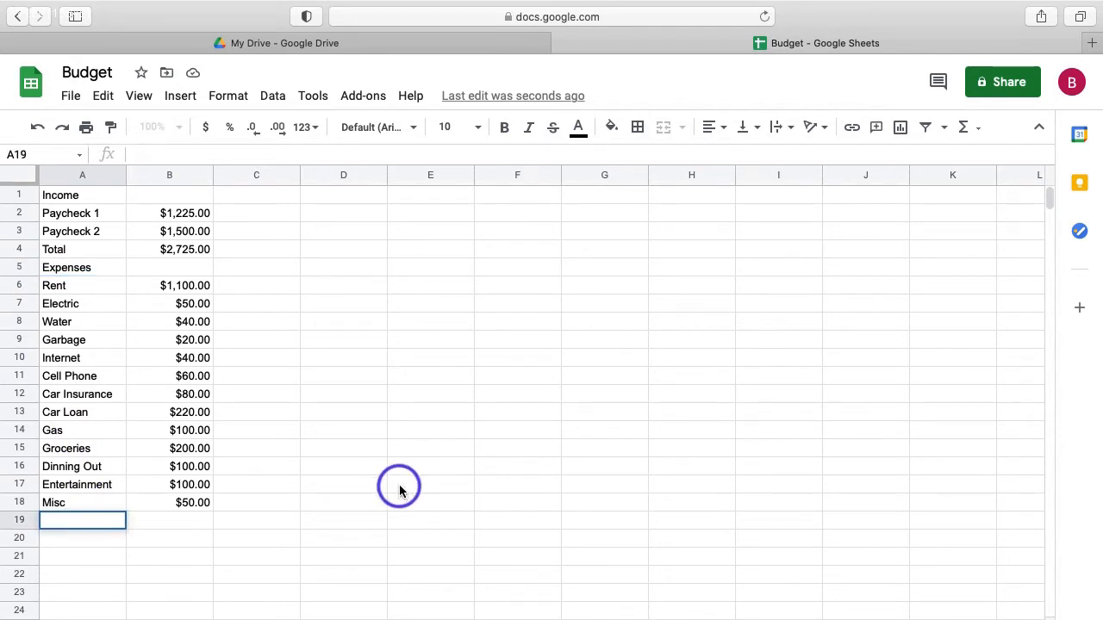
type("Total")
key("Tab")
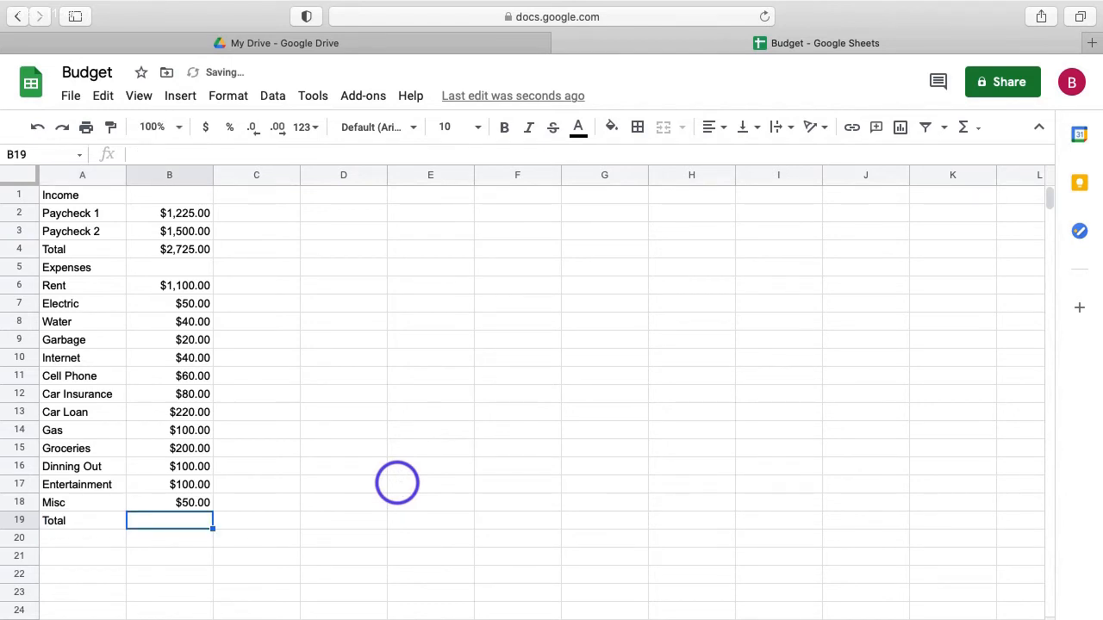
type("=")
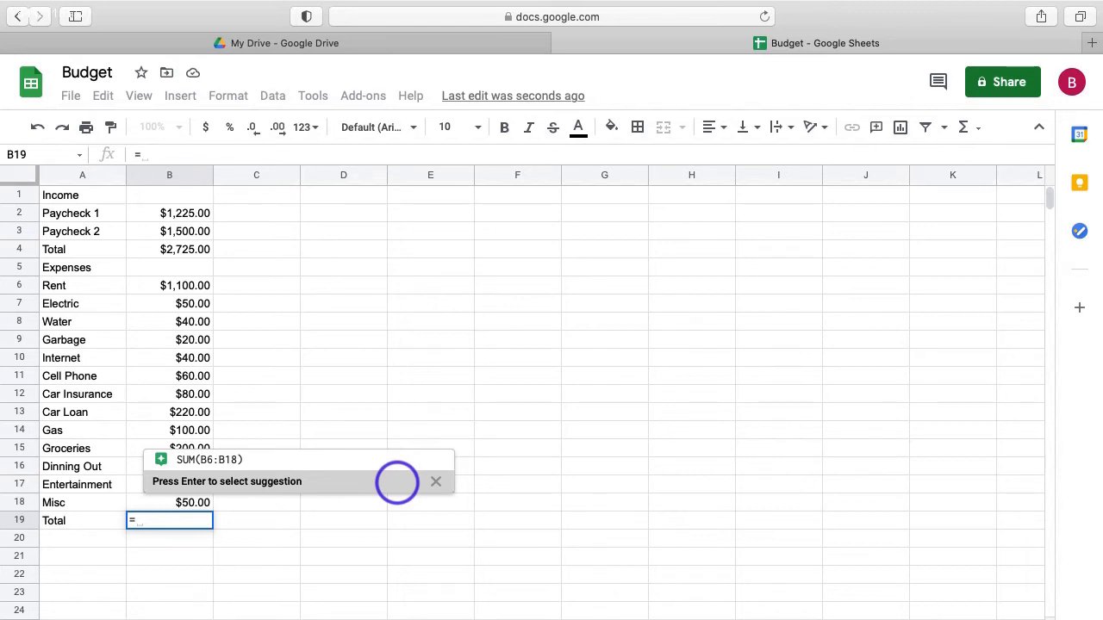
key("Return")
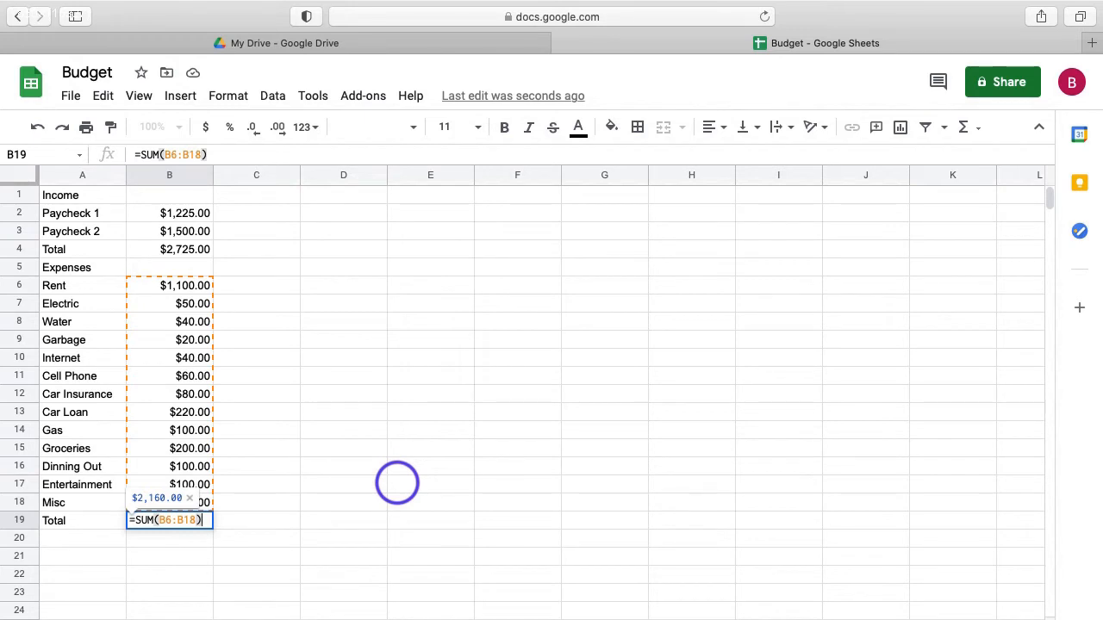
key("Return")
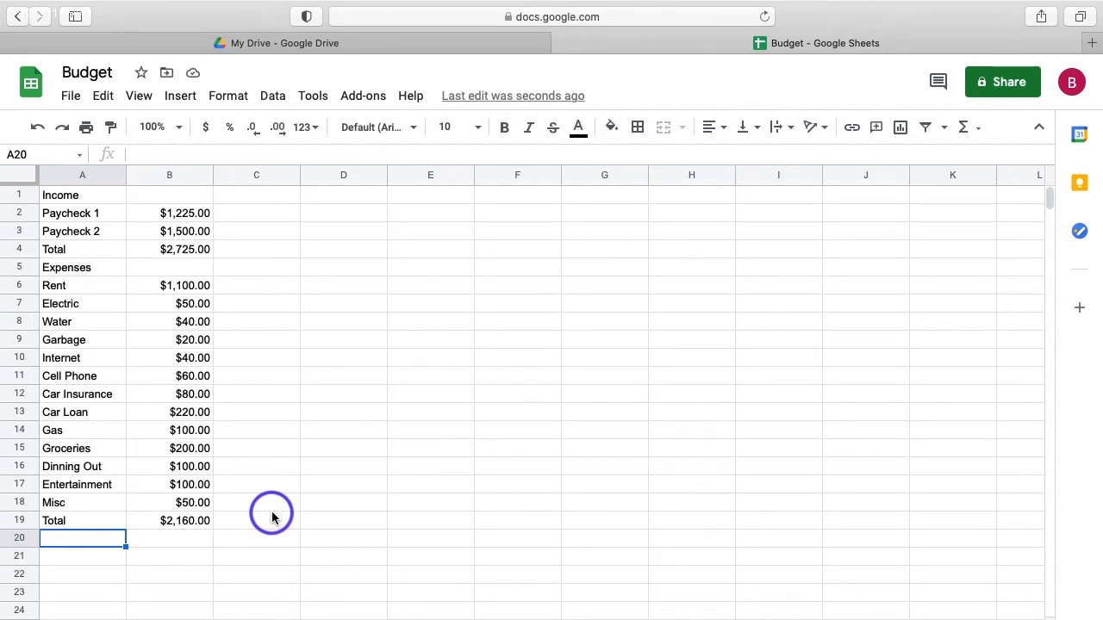
Insert one blank row above the Expenses heading in row 5 to separate it from the income section.
left_click(20, 269)
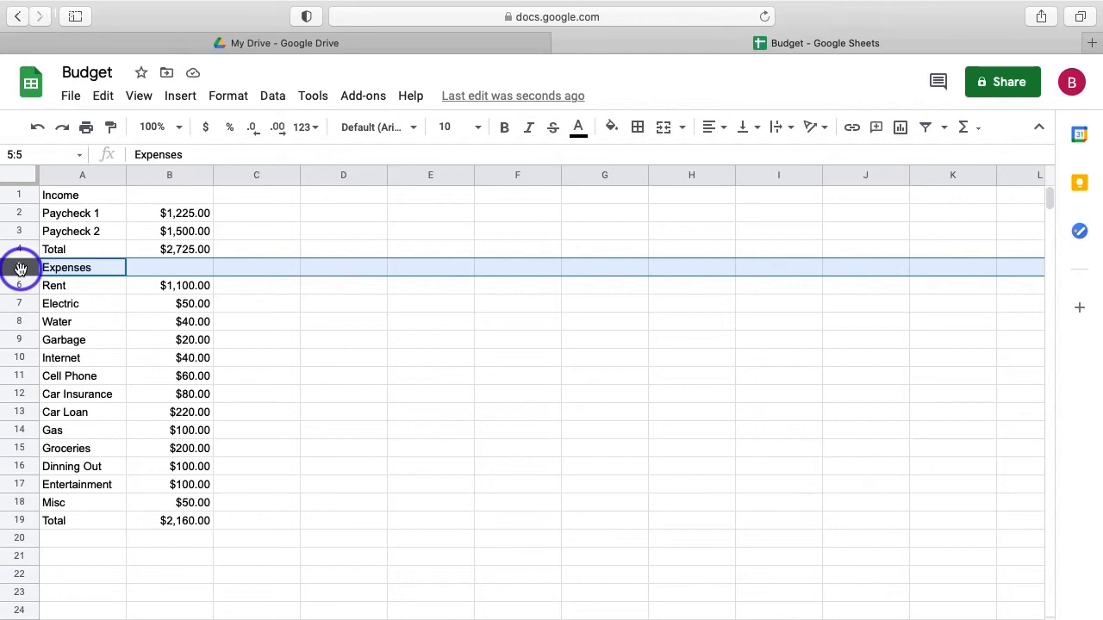
right_click(21, 269)
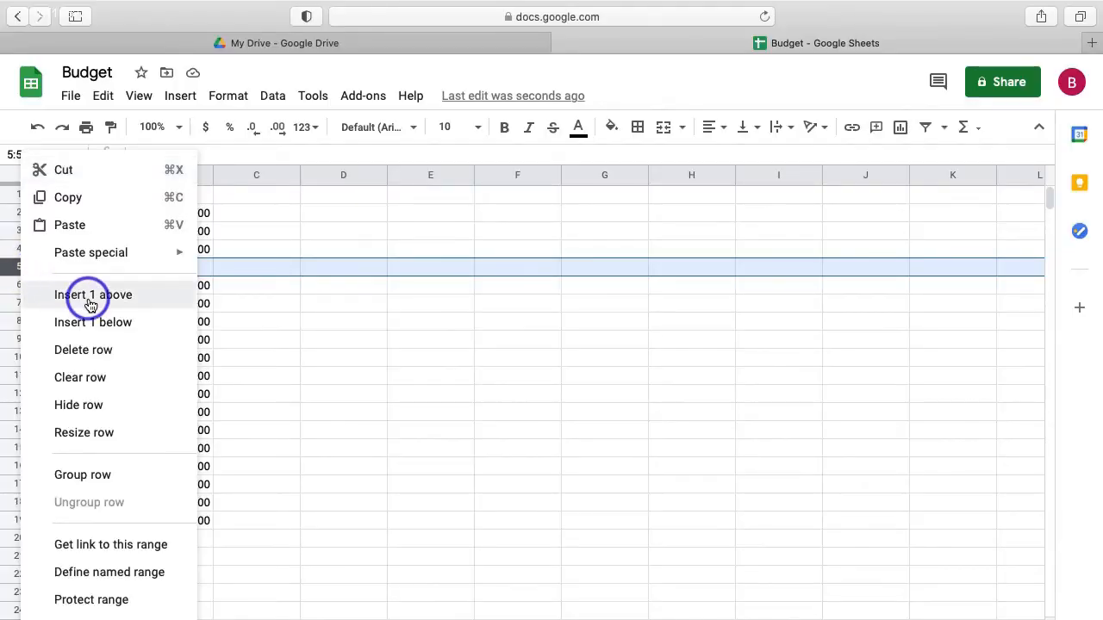
left_click(90, 299)
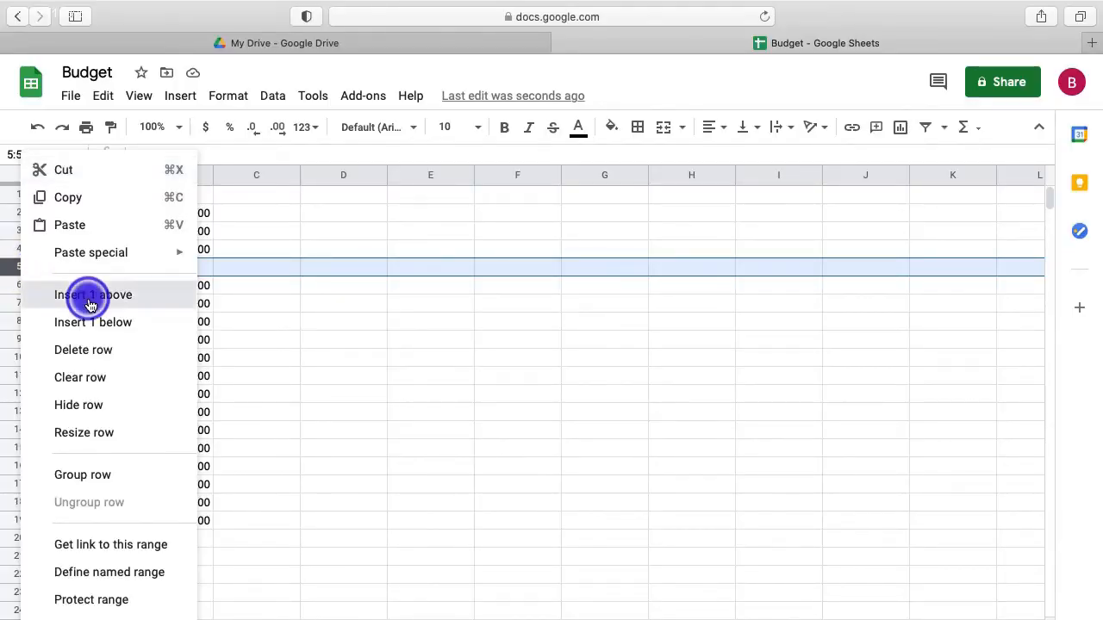
left_click(239, 307)
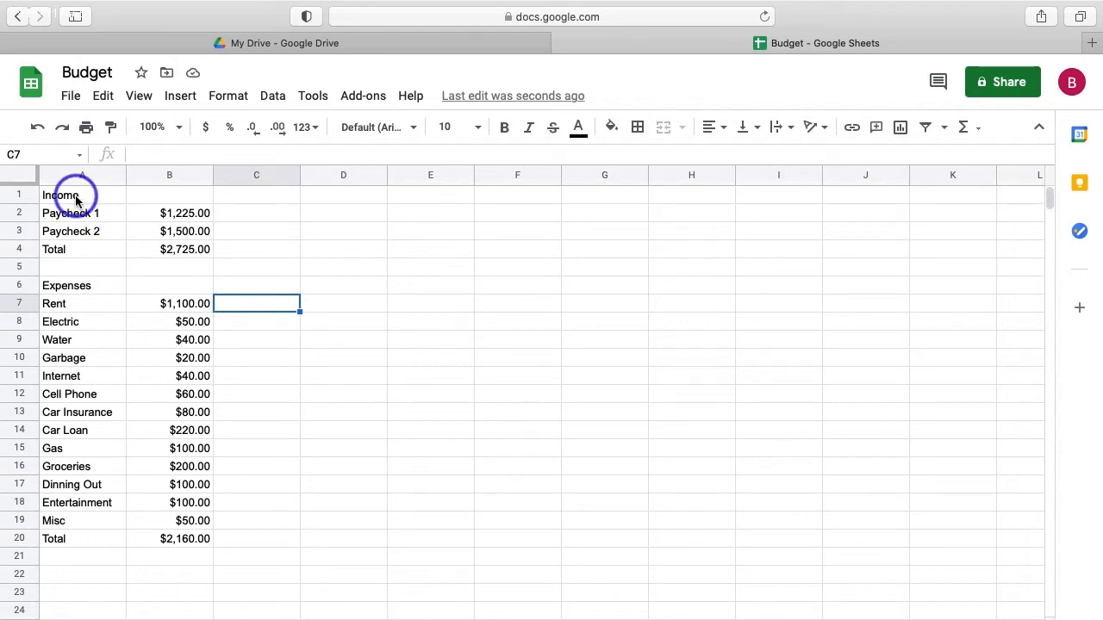
Fill the Income heading cells A1:B1 with the theme green and the Expenses heading cells A6:B6 with the theme red.
left_click_drag(76, 200, 156, 196)
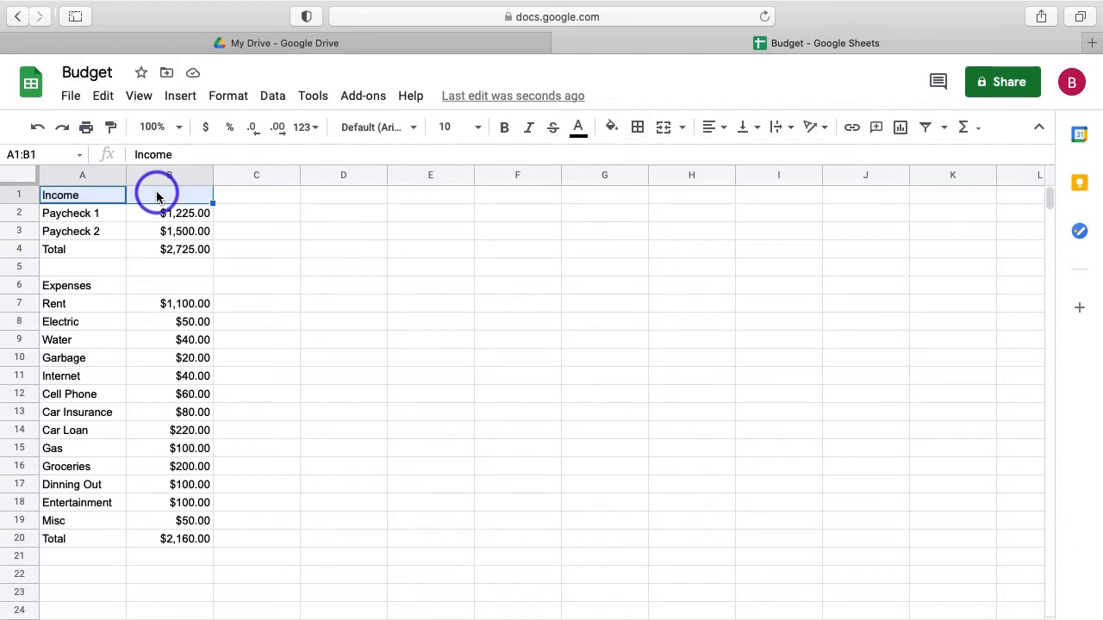
left_click(611, 129)
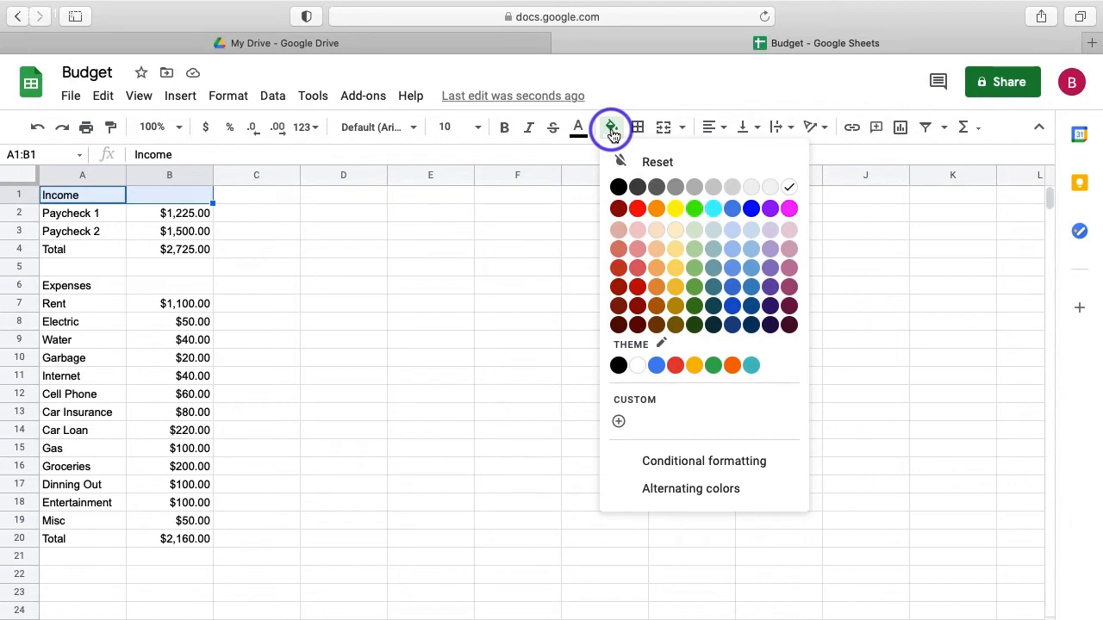
left_click(712, 366)
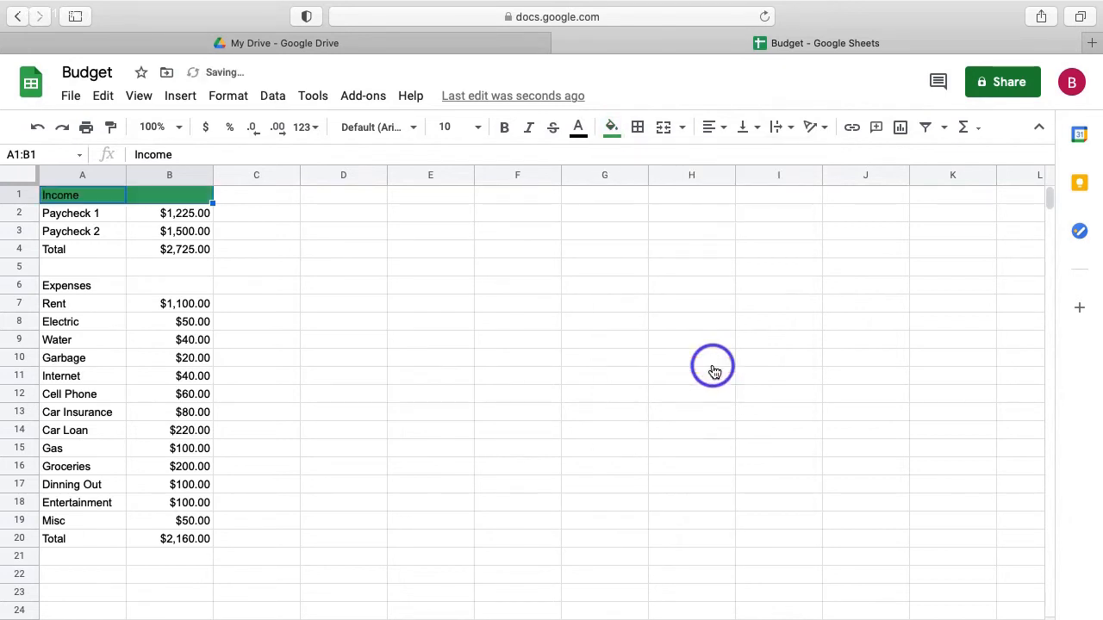
left_click_drag(103, 286, 136, 285)
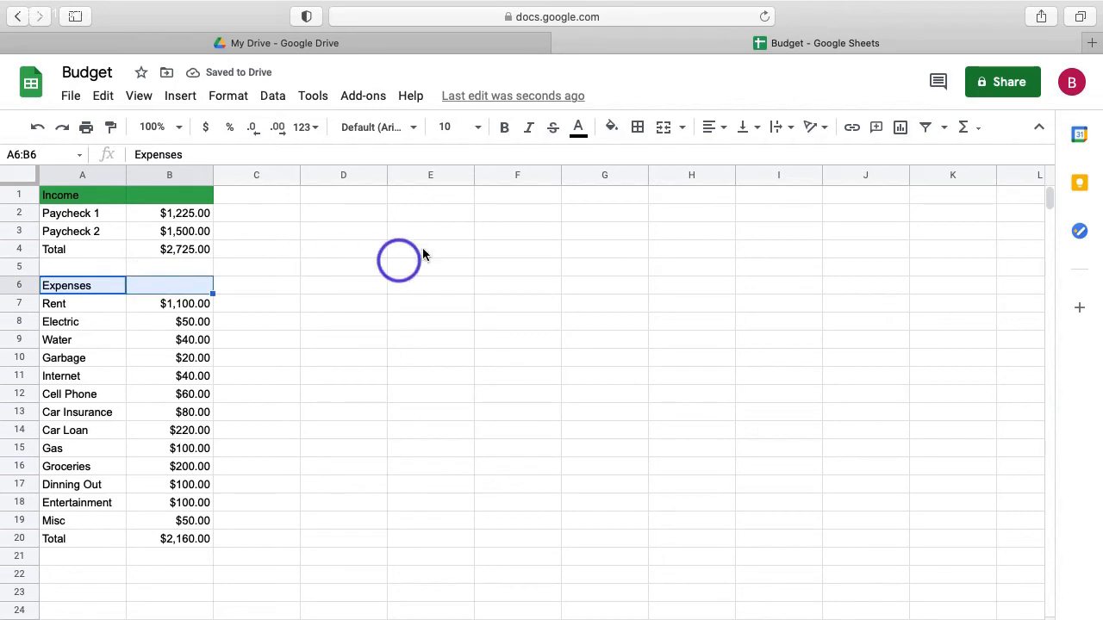
left_click(611, 128)
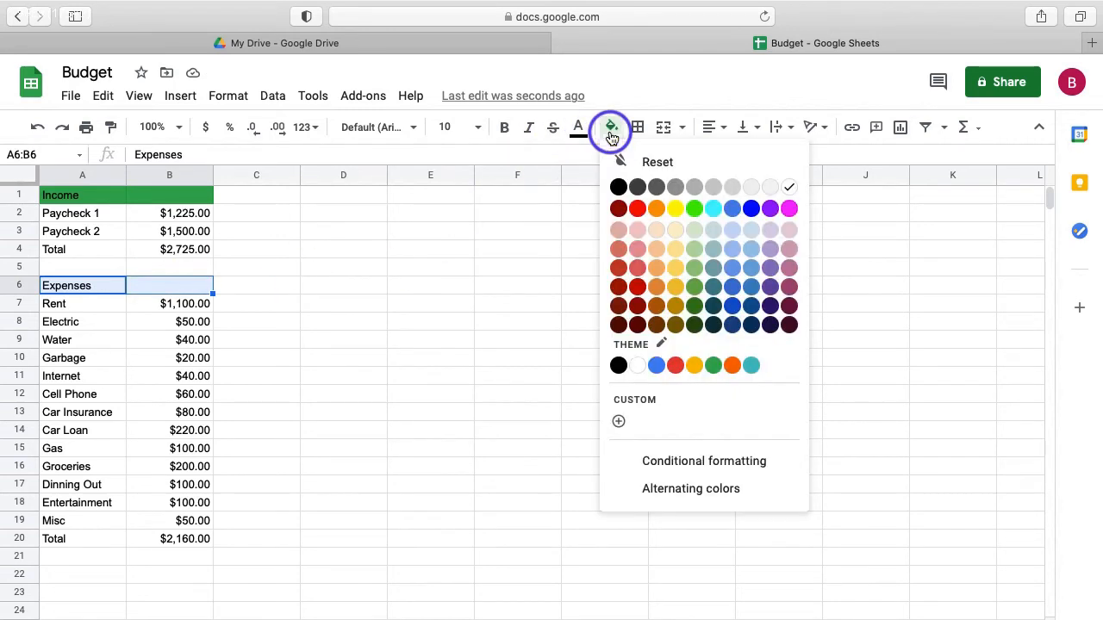
left_click(675, 366)
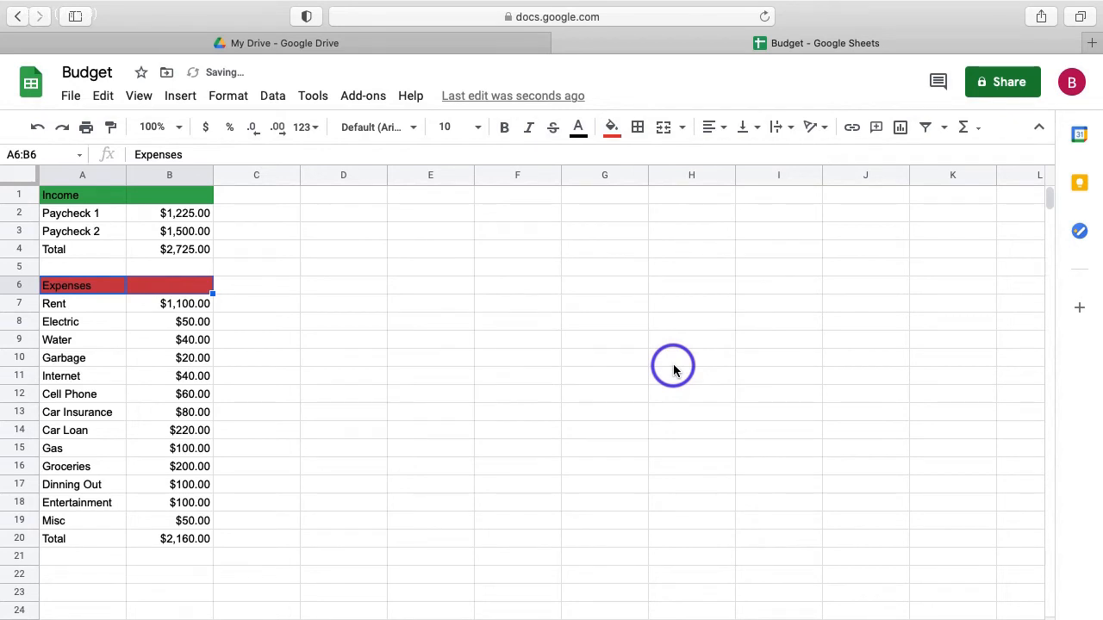
left_click(248, 243)
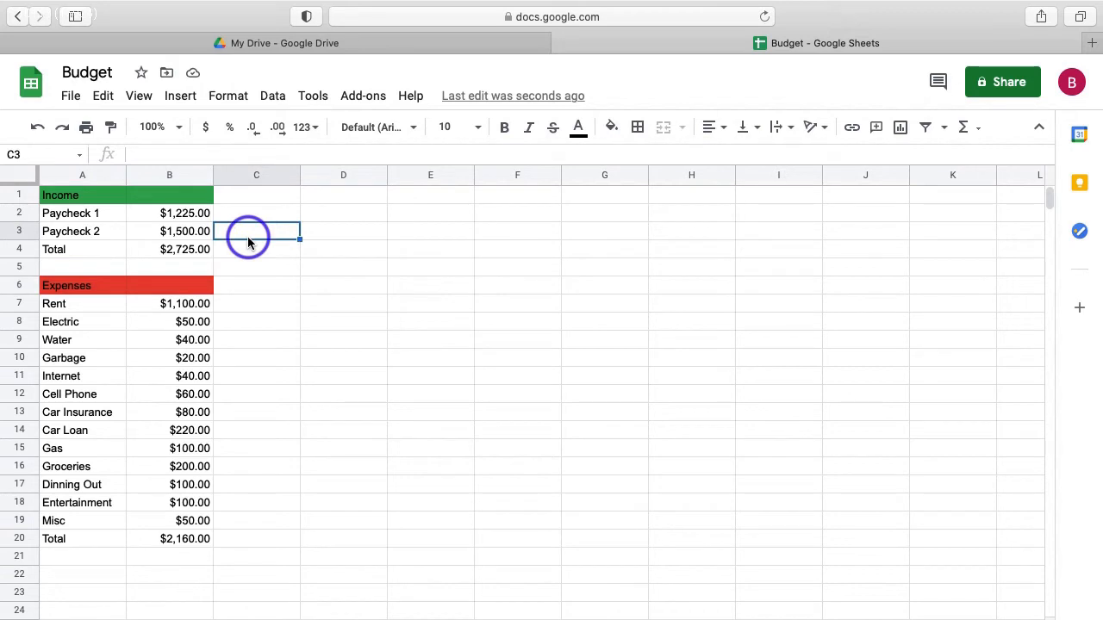
Make the Income heading text in A1 white and bold.
left_click(82, 199)
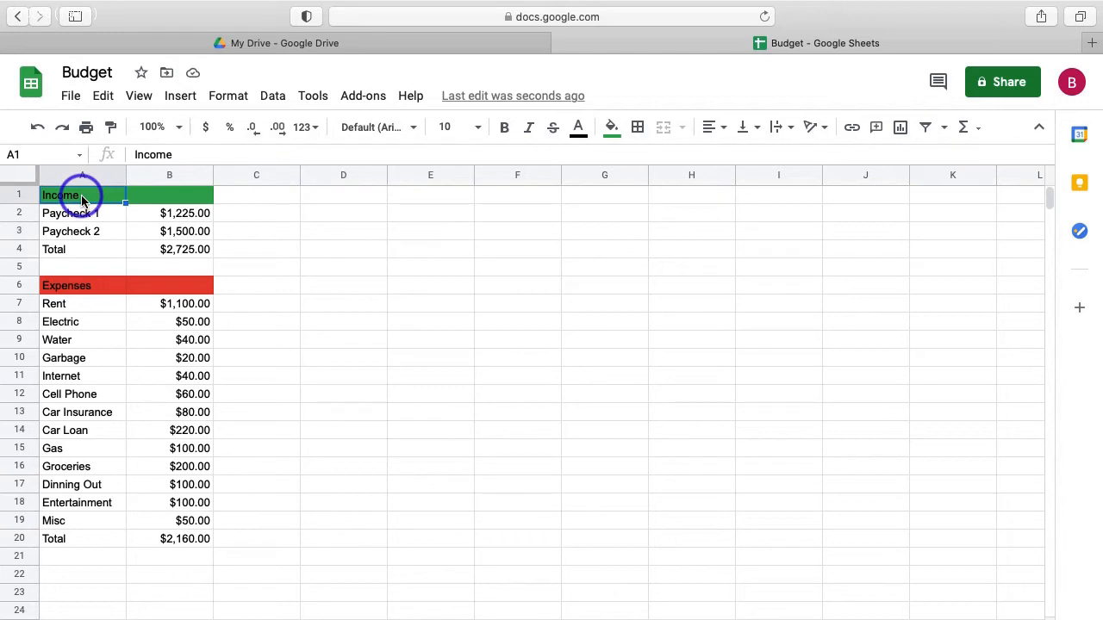
left_click(579, 131)
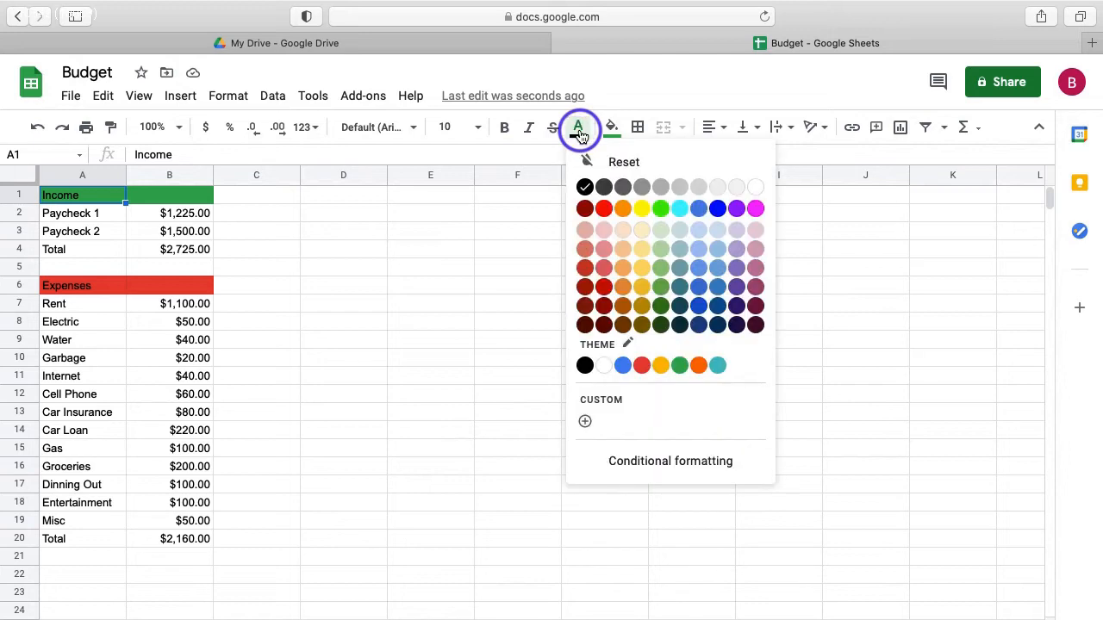
left_click(603, 367)
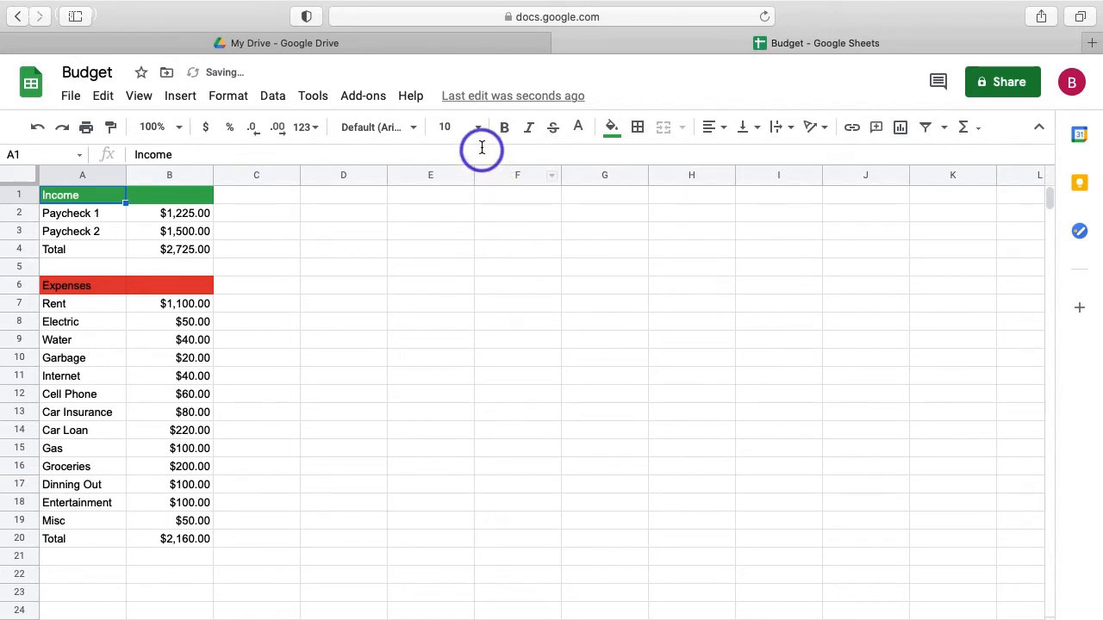
left_click(505, 129)
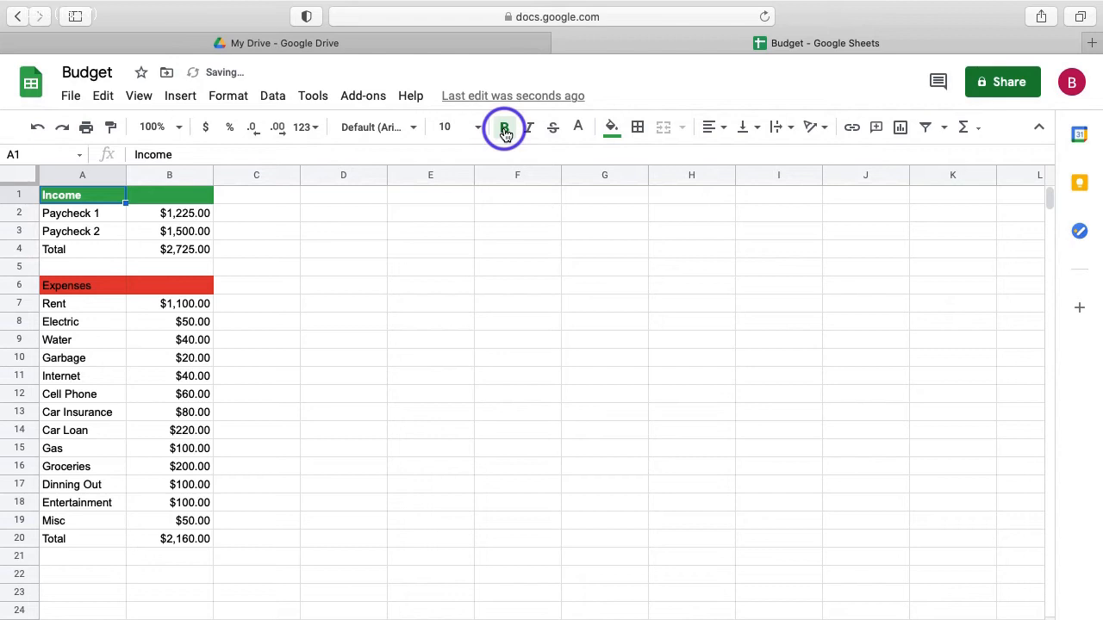
Make the Expenses heading text in A6 white and bold.
left_click(87, 286)
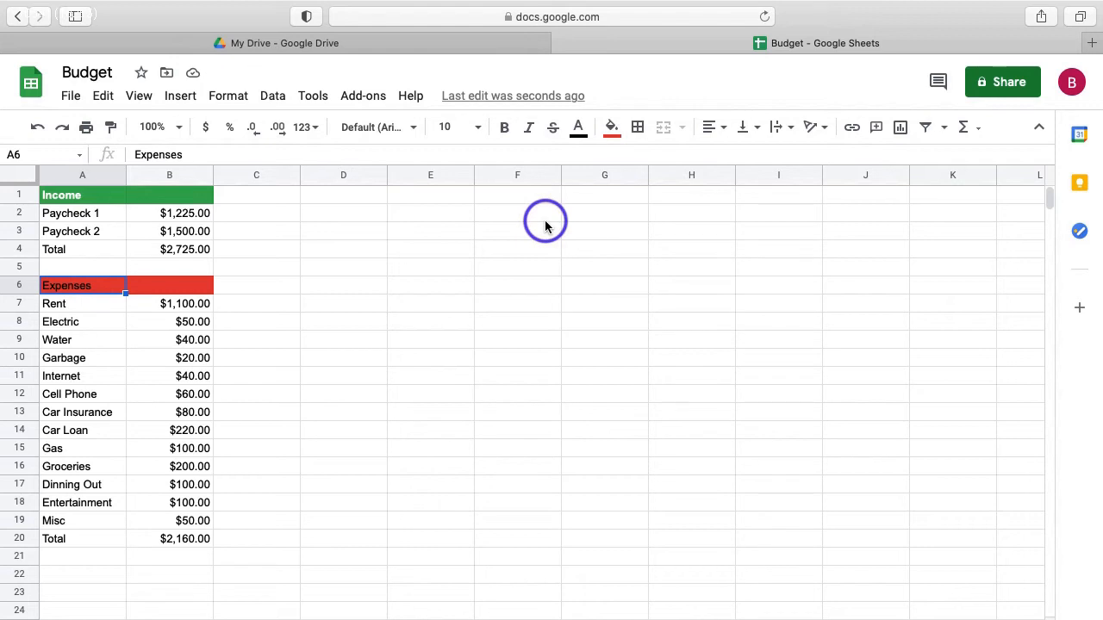
left_click(578, 128)
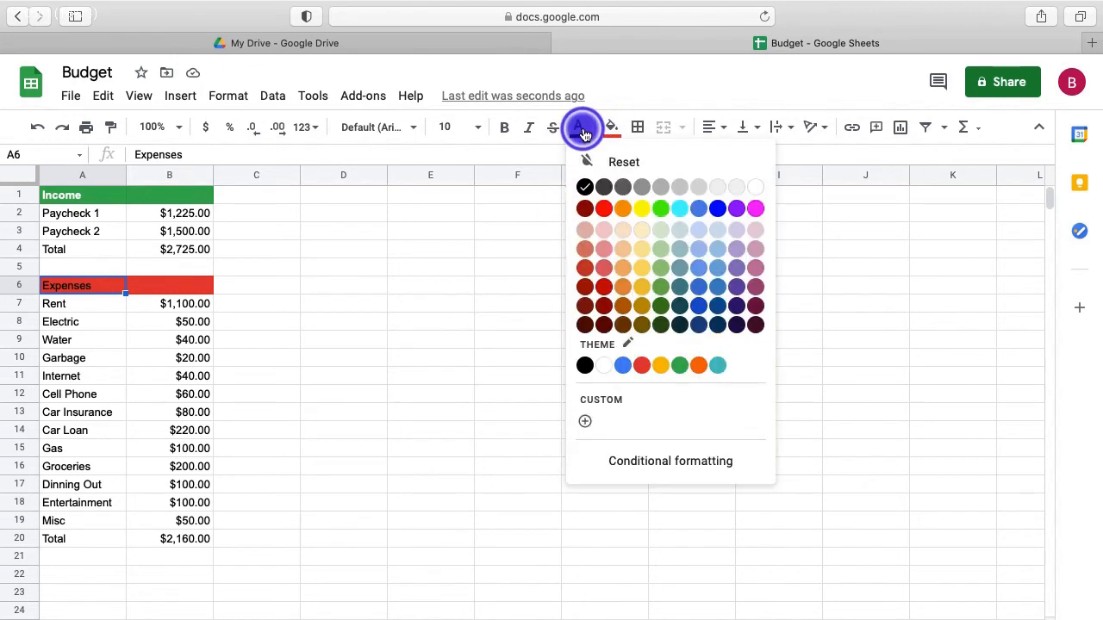
left_click(603, 365)
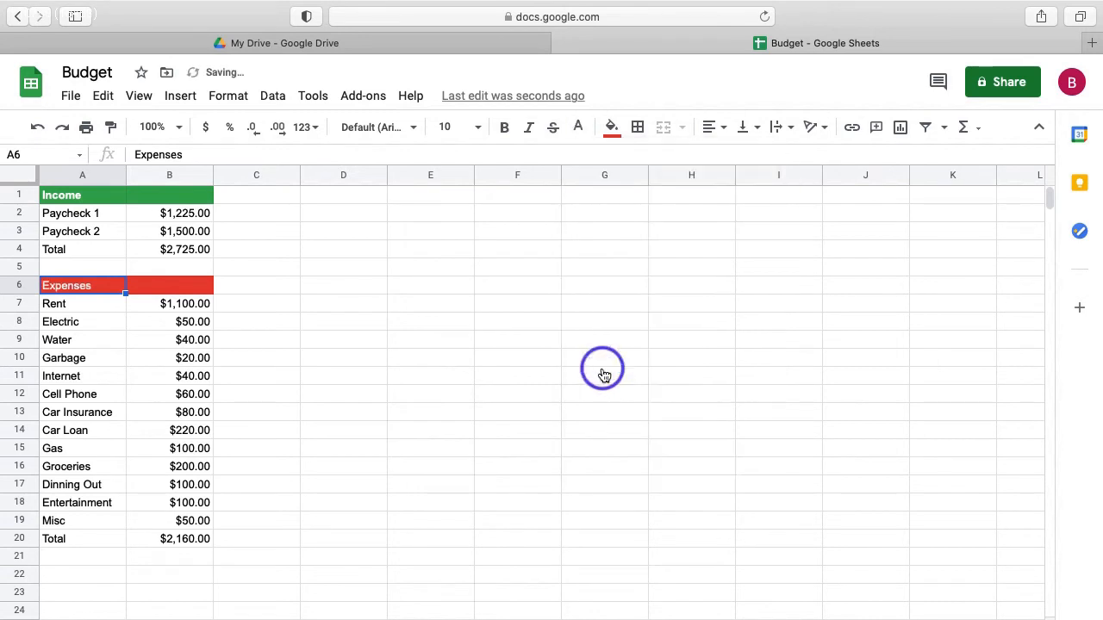
left_click(504, 128)
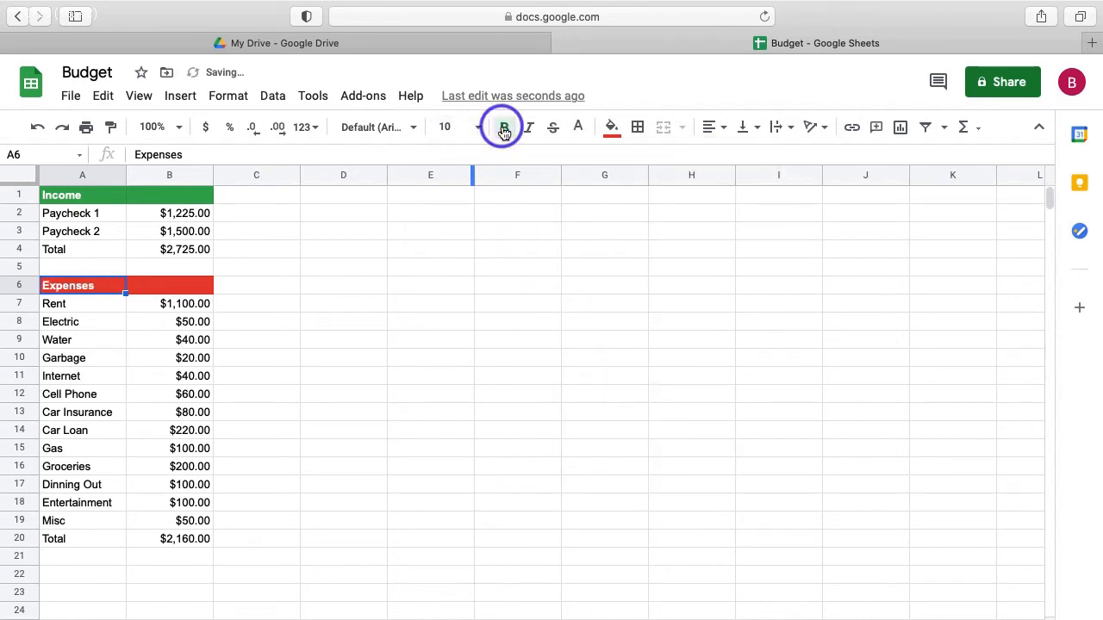
left_click(276, 303)
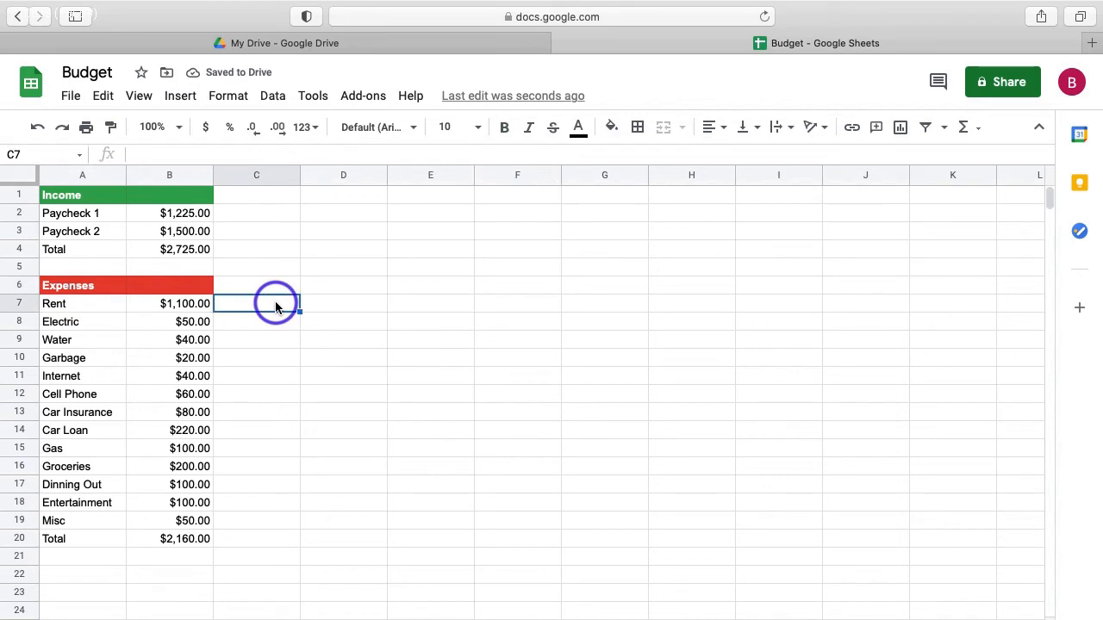
Fill the income Total cells A4:B4 with light green.
left_click(76, 252)
left_click_drag(76, 252, 157, 246)
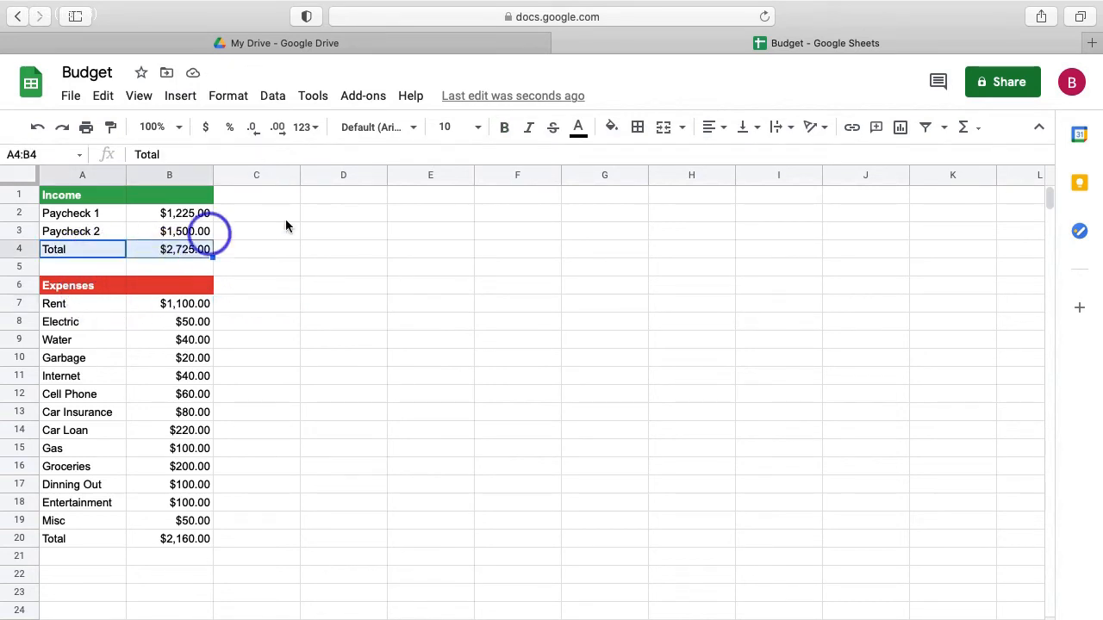
left_click(613, 131)
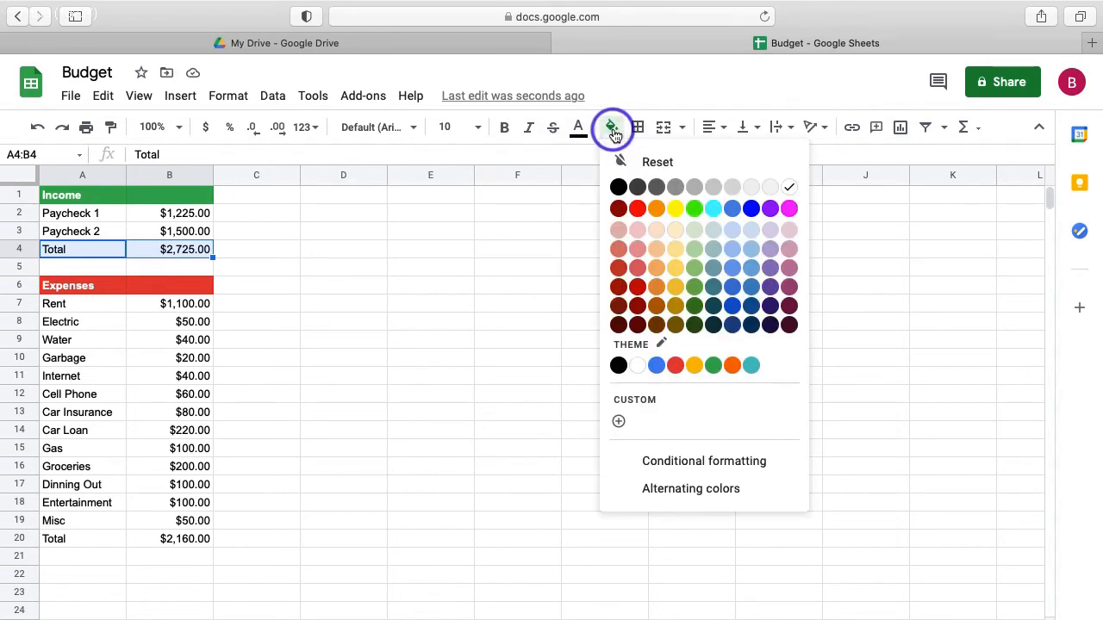
left_click(694, 249)
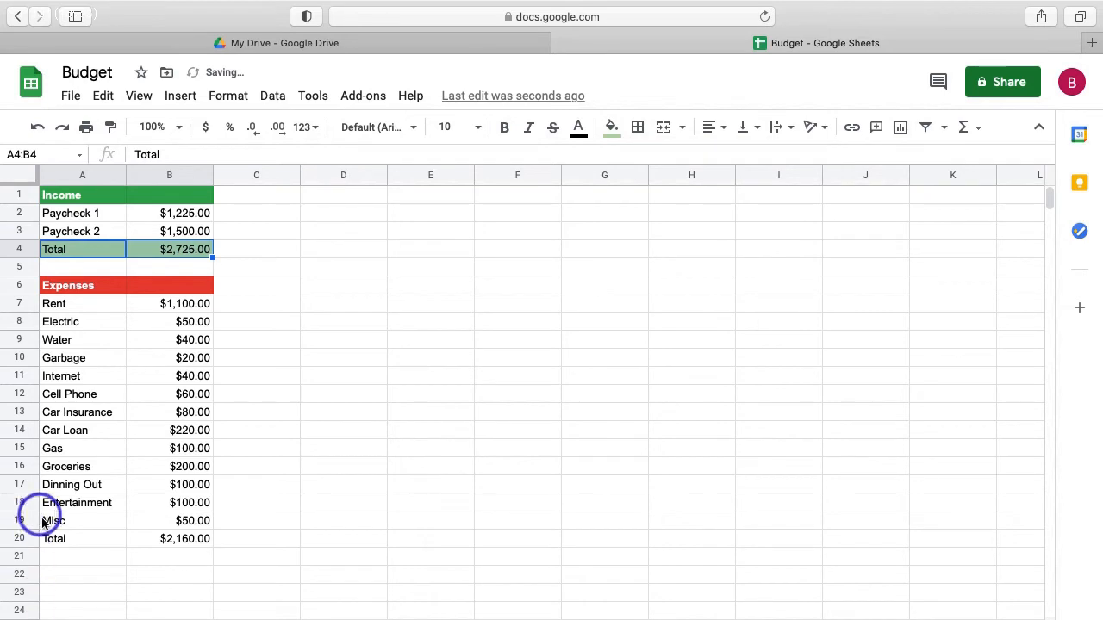
Fill the expenses Total cells A20:B20 with light red.
left_click_drag(73, 539, 177, 536)
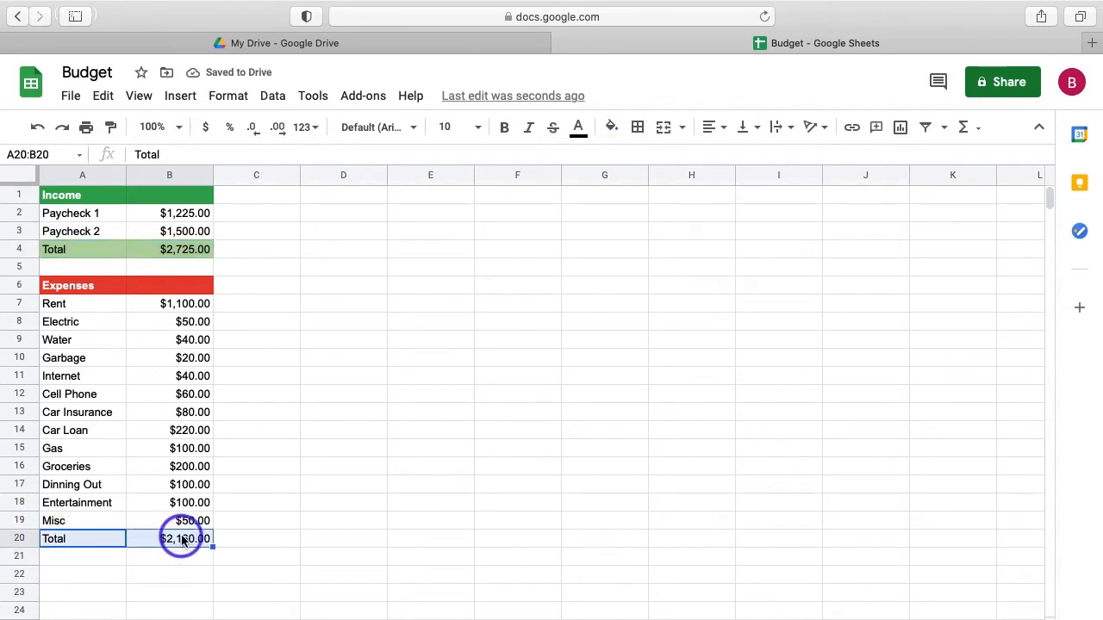
left_click(612, 126)
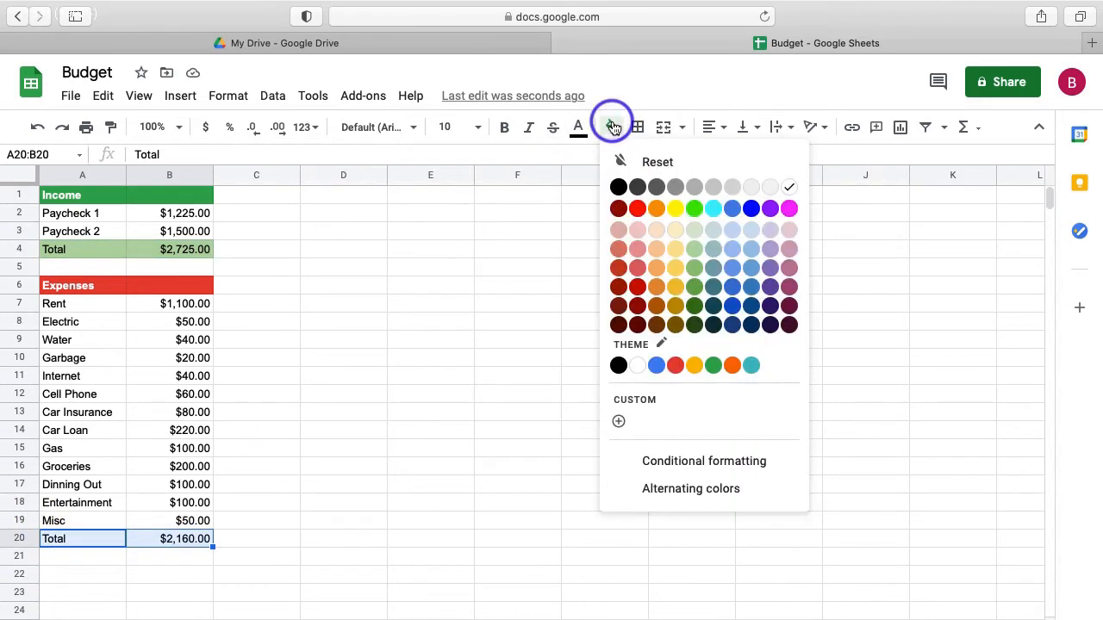
left_click(636, 248)
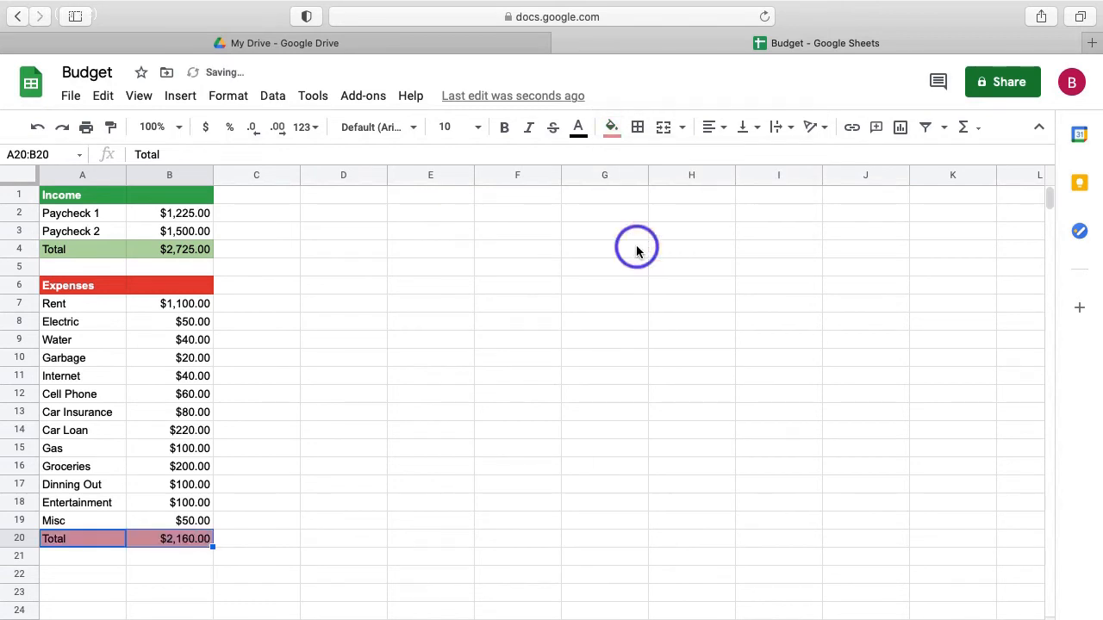
left_click(312, 336)
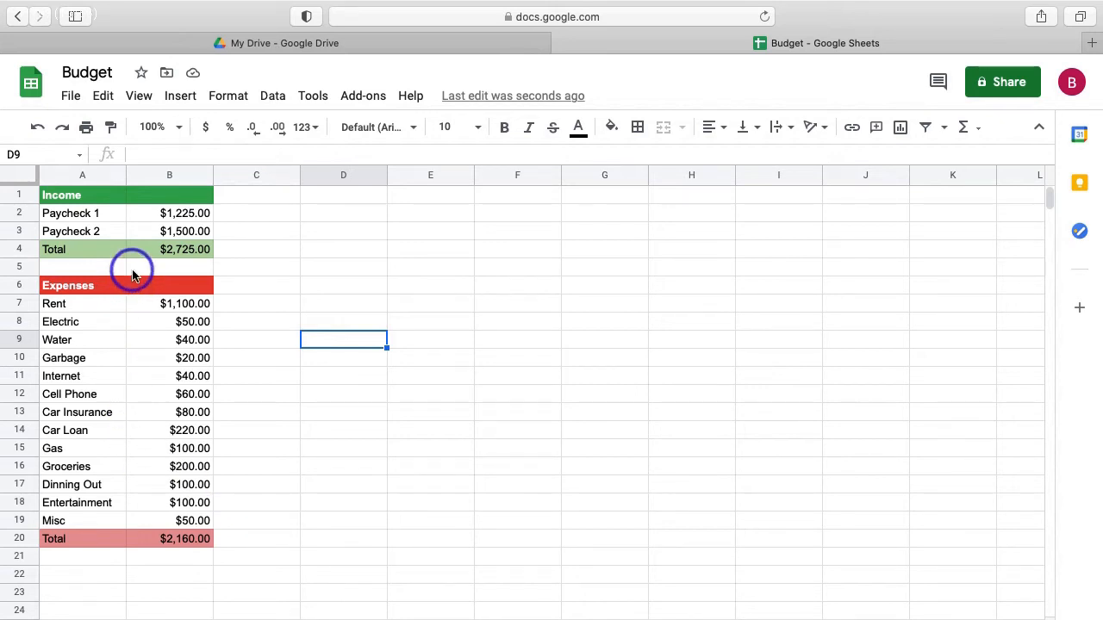
Try to insert one row above the Expenses heading in row 6 and undo the insertion.
left_click(19, 285)
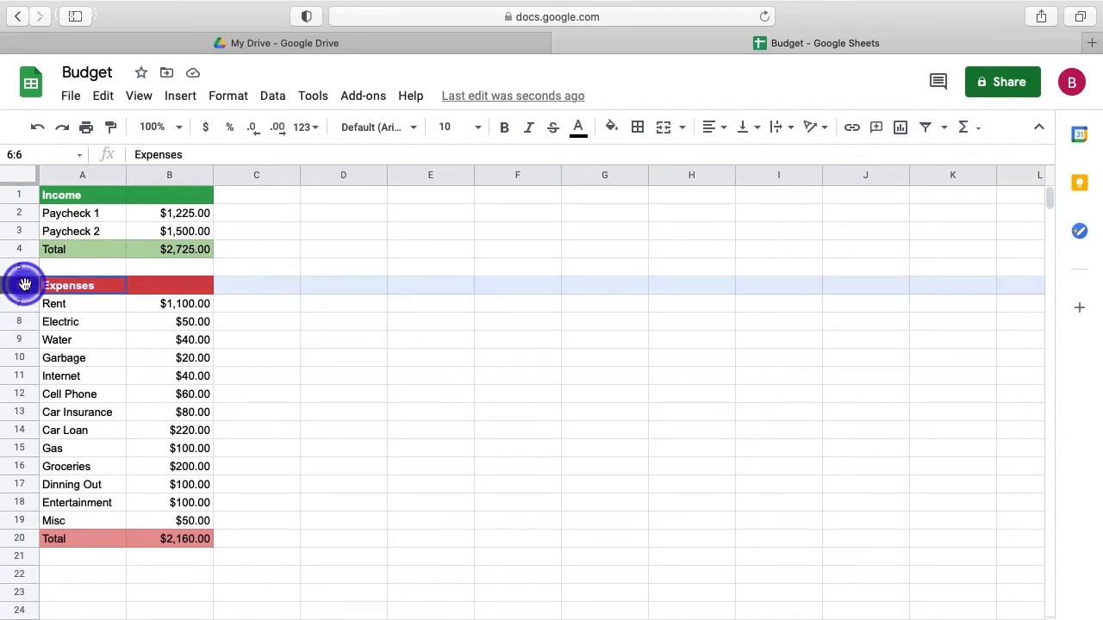
right_click(22, 286)
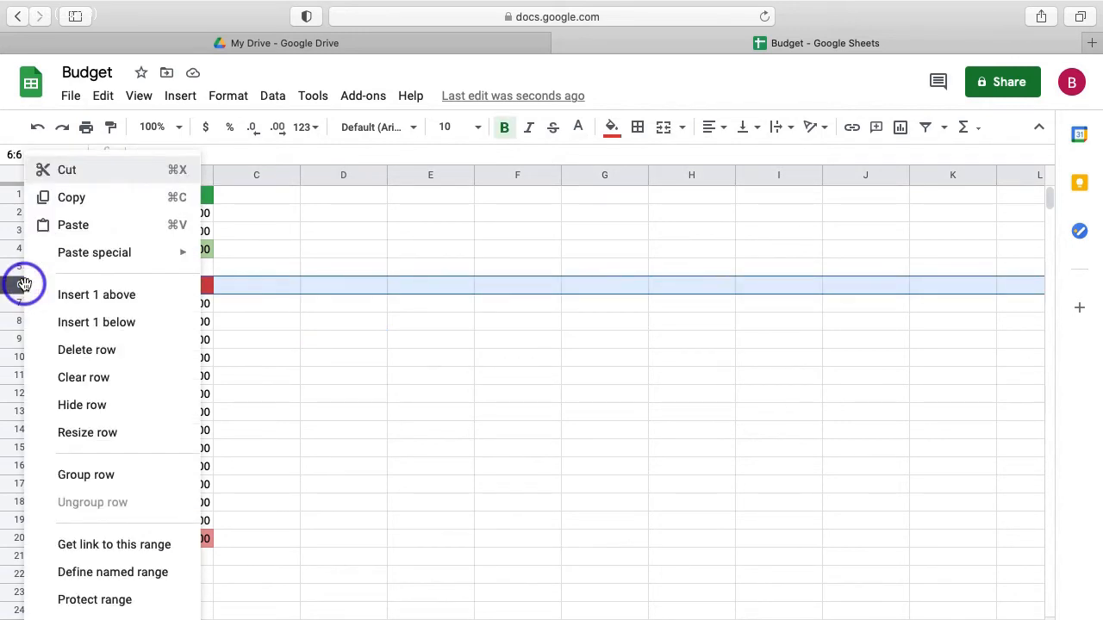
left_click(90, 298)
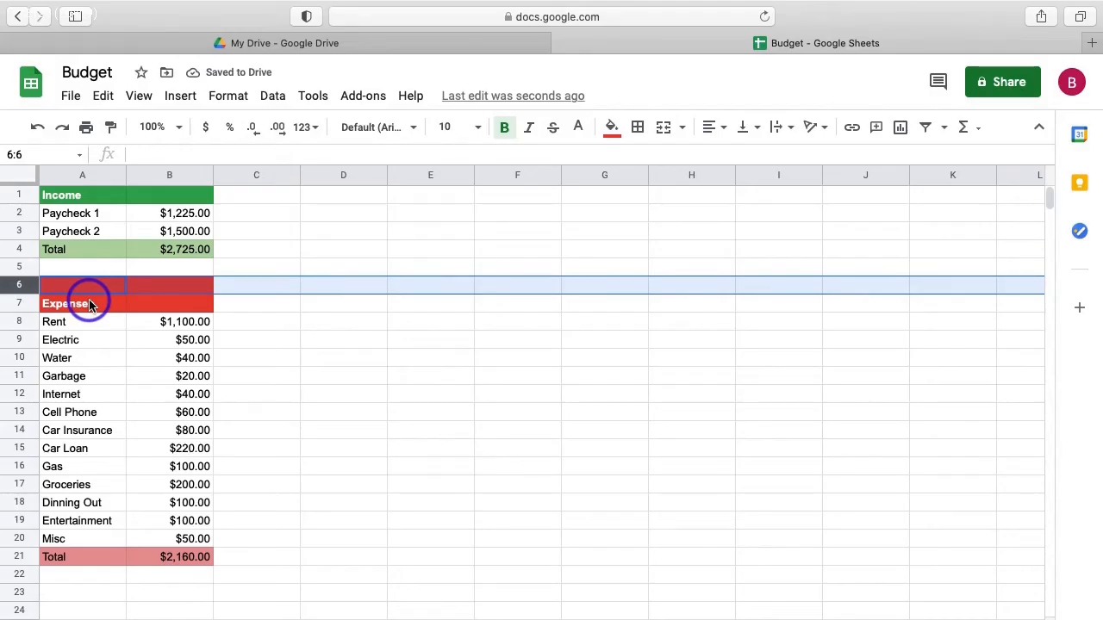
key("super+z")
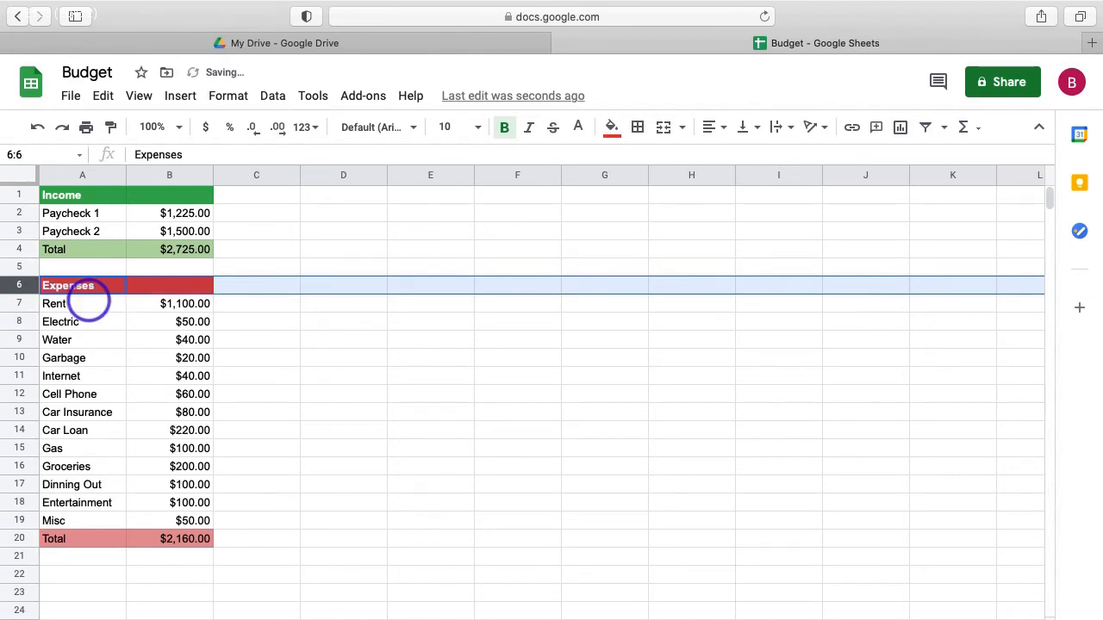
Insert one row below blank row 5 and enter Savings in cell A6.
left_click(27, 267)
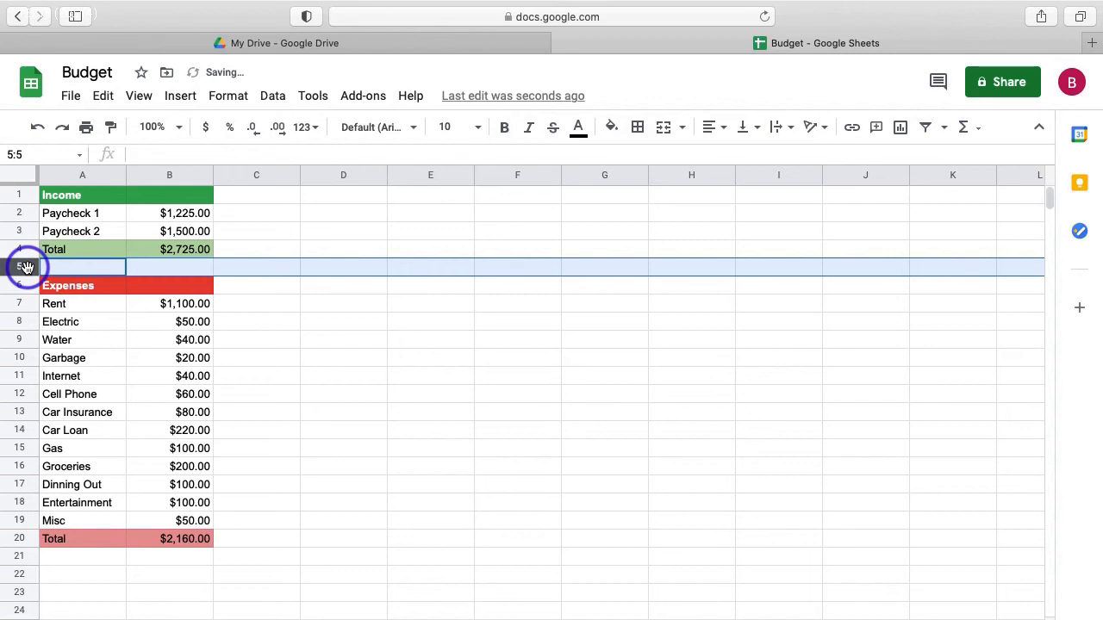
right_click(26, 267)
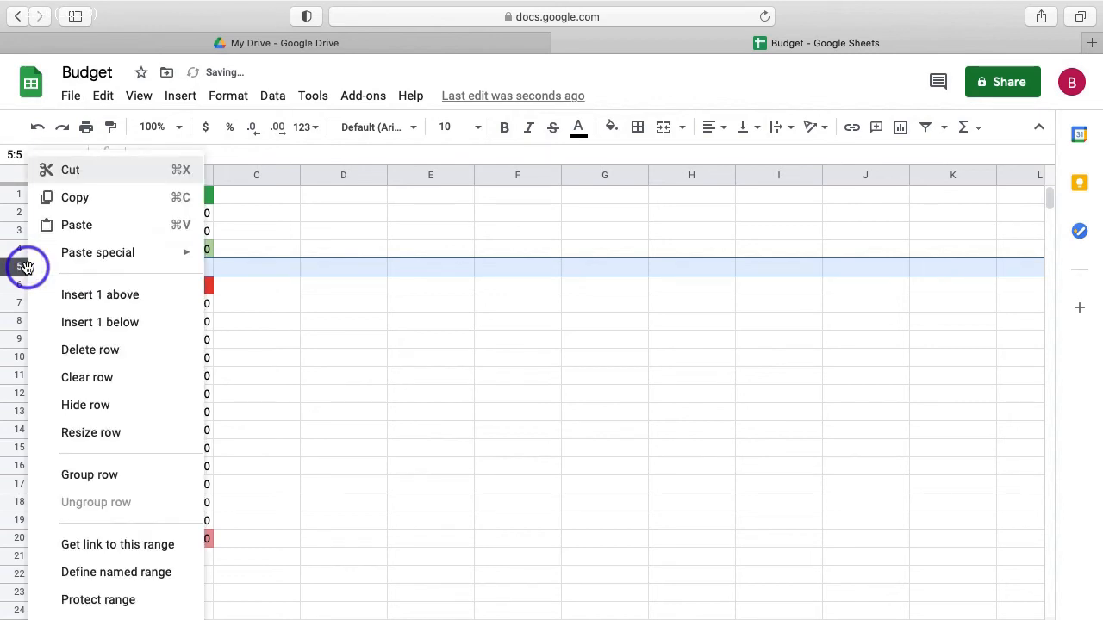
left_click(121, 322)
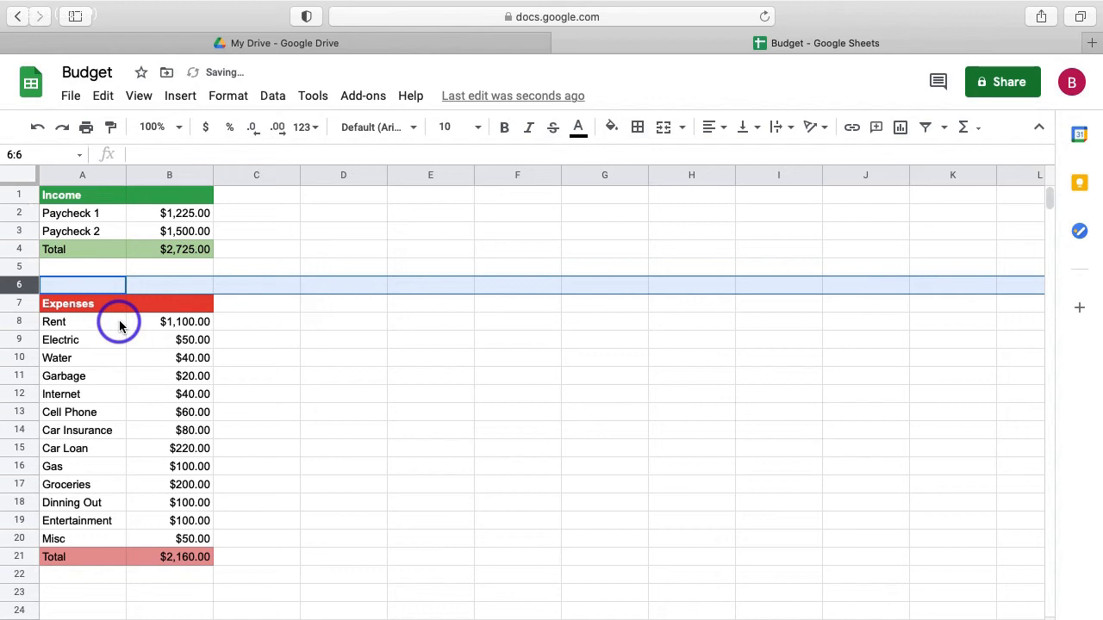
left_click(77, 290)
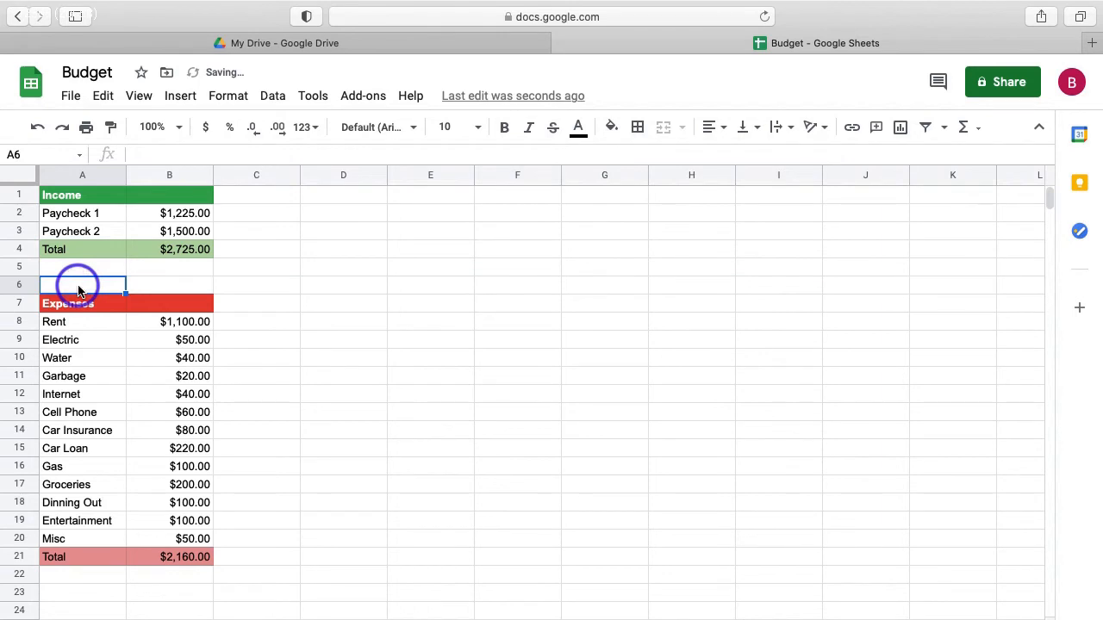
type("Savings")
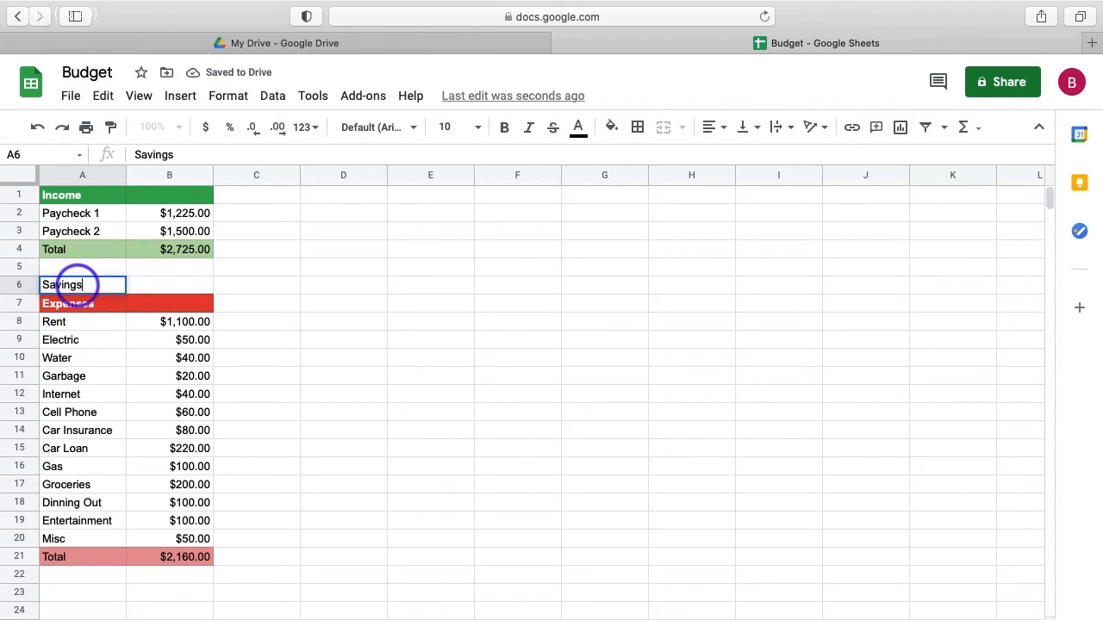
Insert one blank row below the Savings row to separate it from the Expenses heading.
left_click(25, 285)
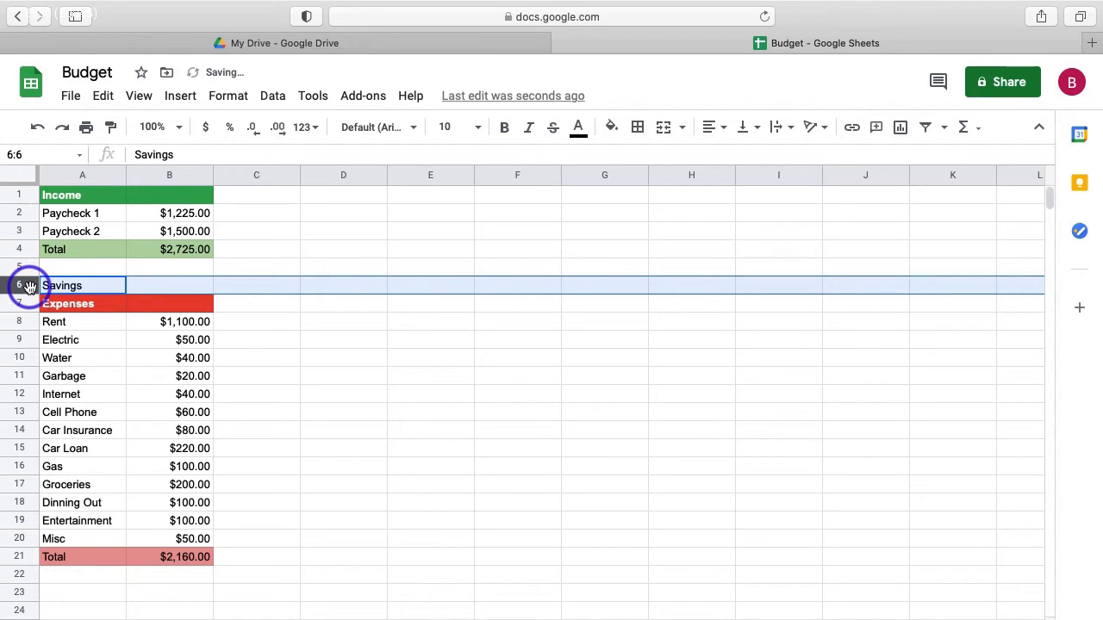
right_click(30, 287)
left_click(95, 324)
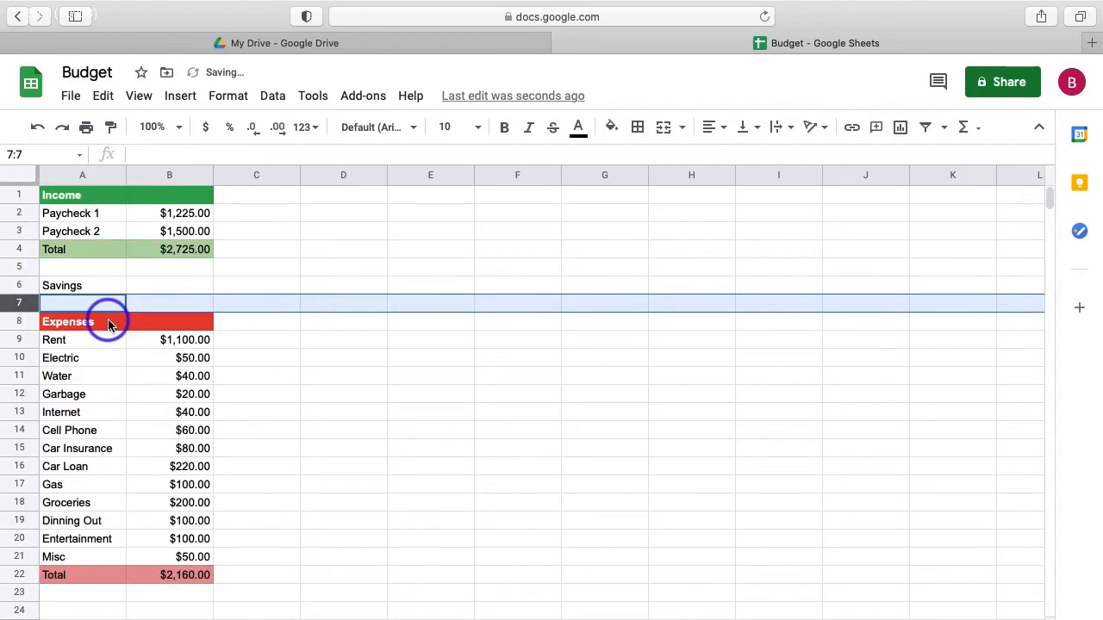
left_click(285, 323)
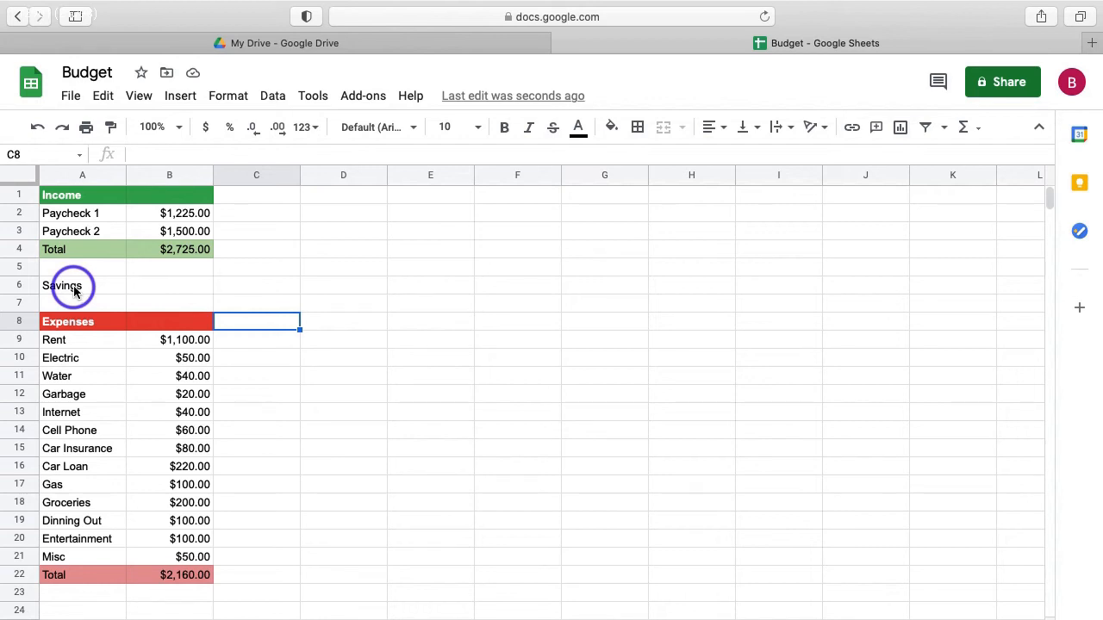
Move the whole Expenses table from A8:B22 so that it starts at cell D1.
mouse_move(92, 325)
left_mouse_down()
mouse_move(185, 500)
mouse_move(188, 583)
left_mouse_up()
key("super+c")
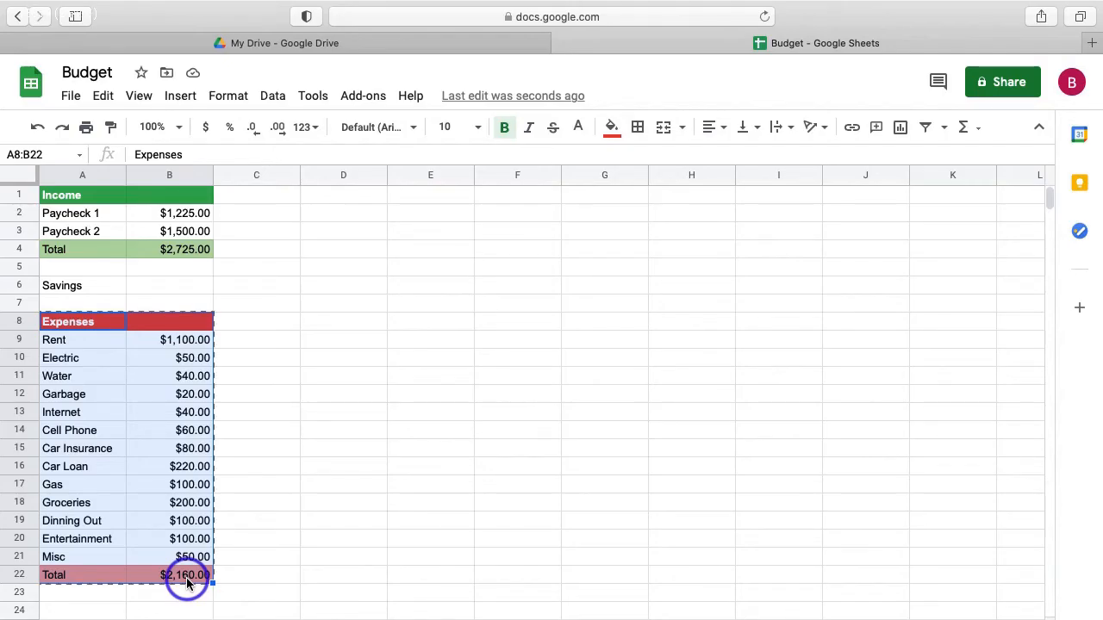
left_click(343, 196)
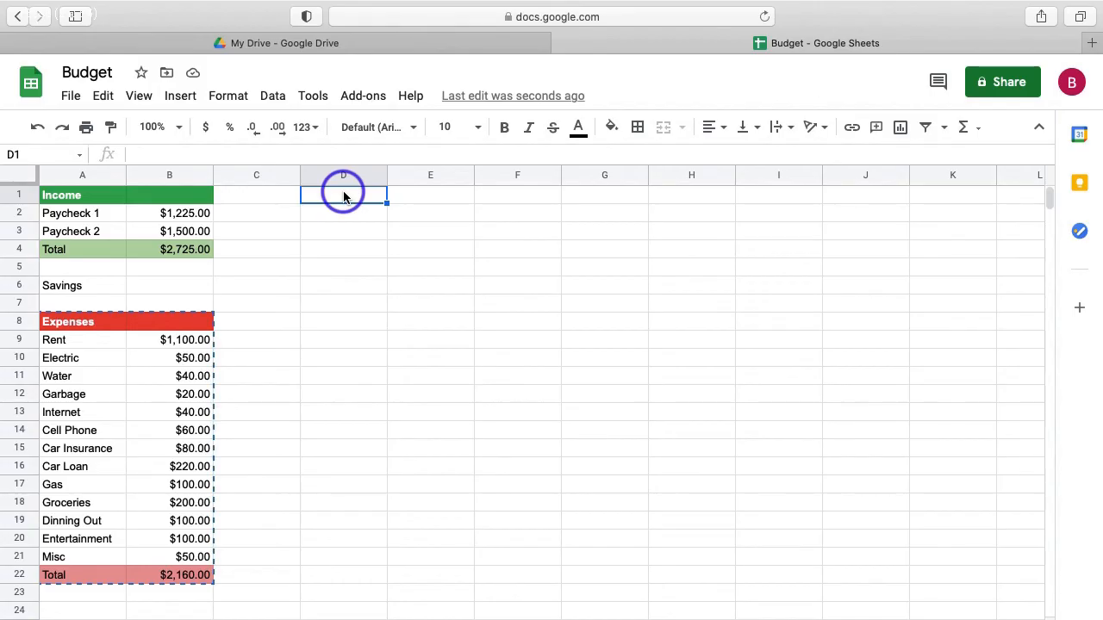
key("super+v")
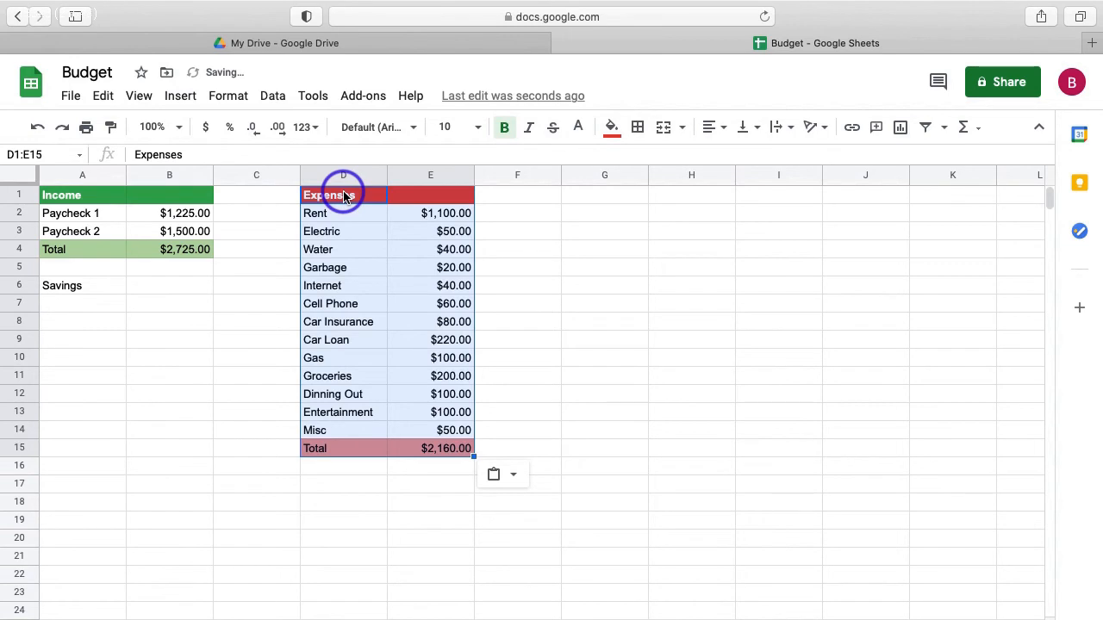
Enter the savings categories emergency in A7 and vacation in A8 below the Savings label.
left_click(100, 290)
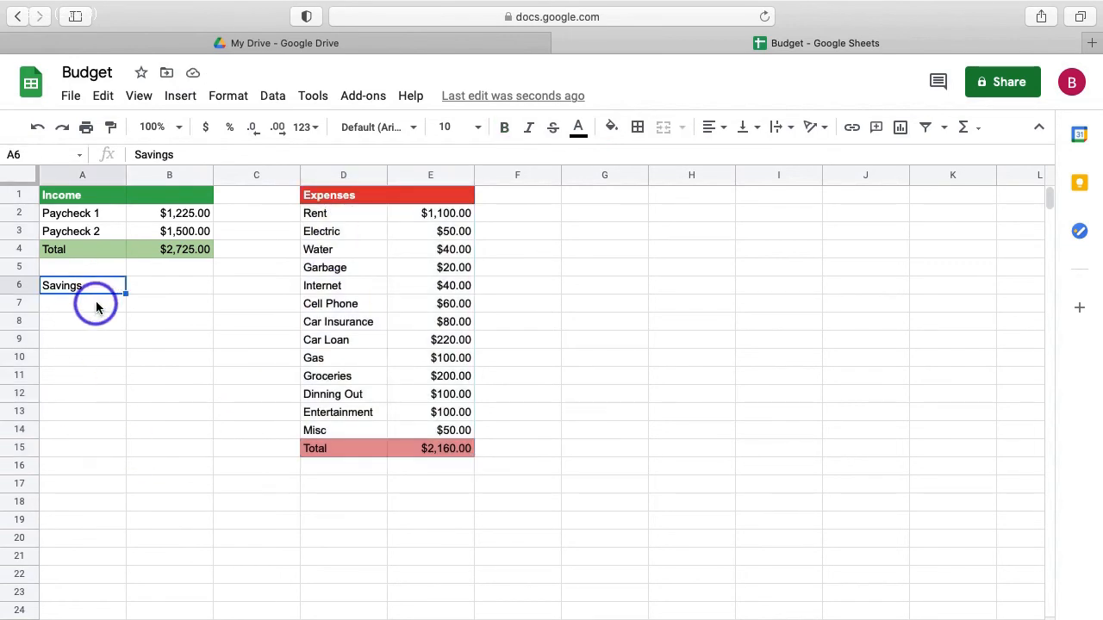
left_click(96, 308)
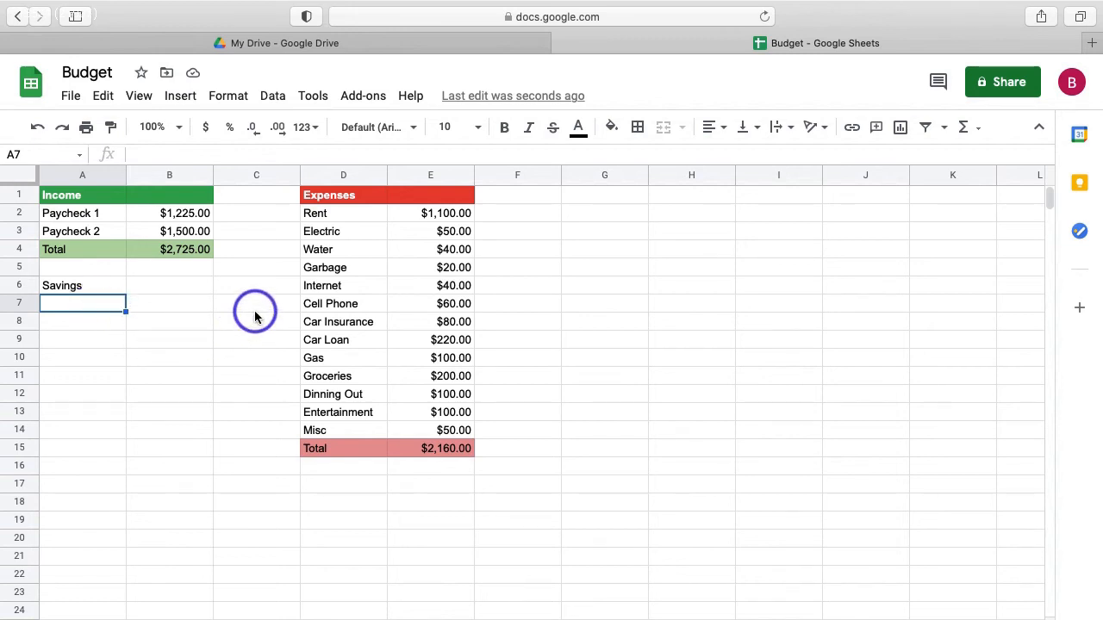
type("emergency")
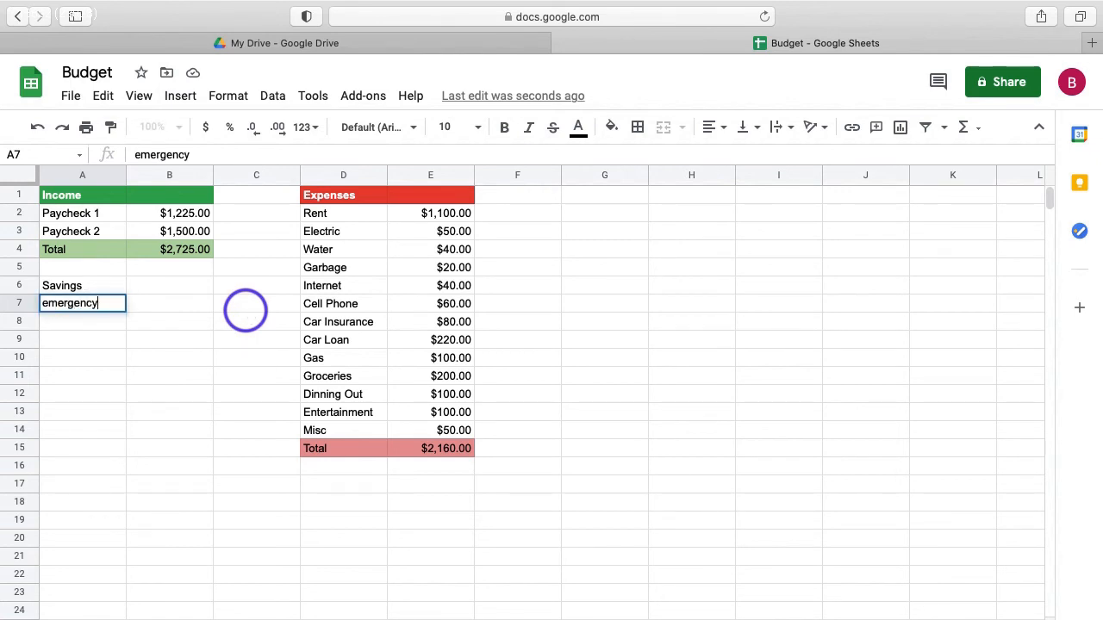
key("Return")
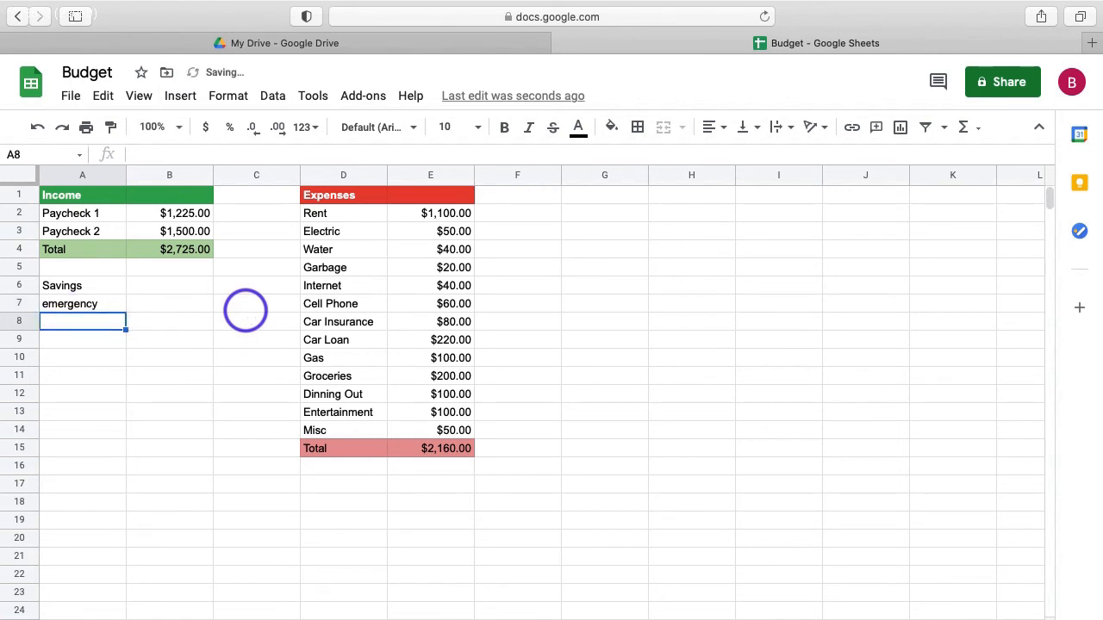
type("va")
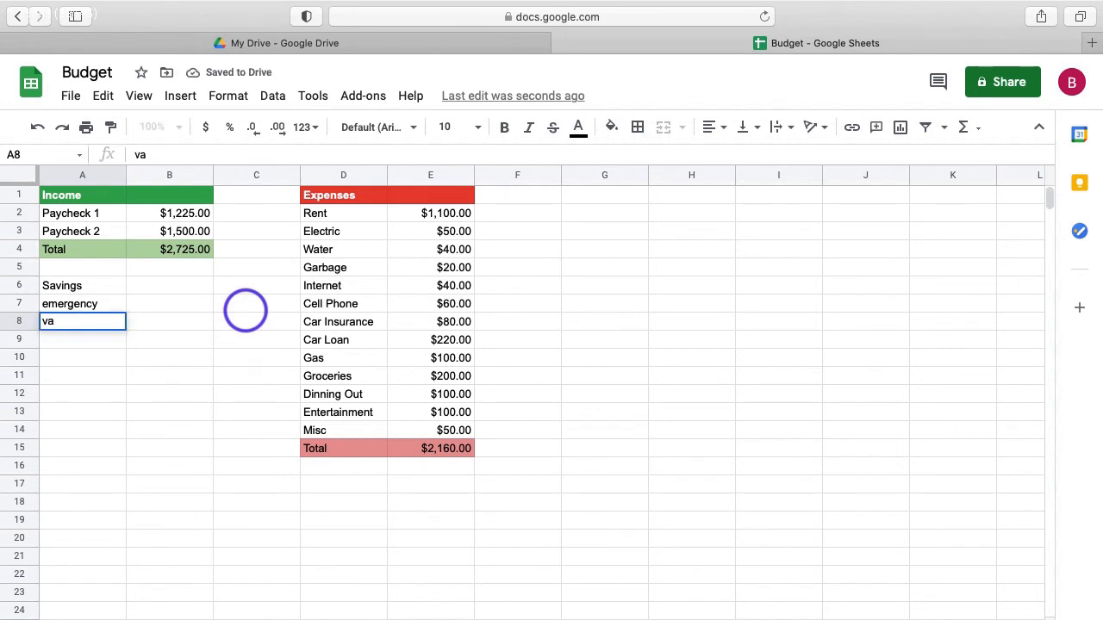
type("cation")
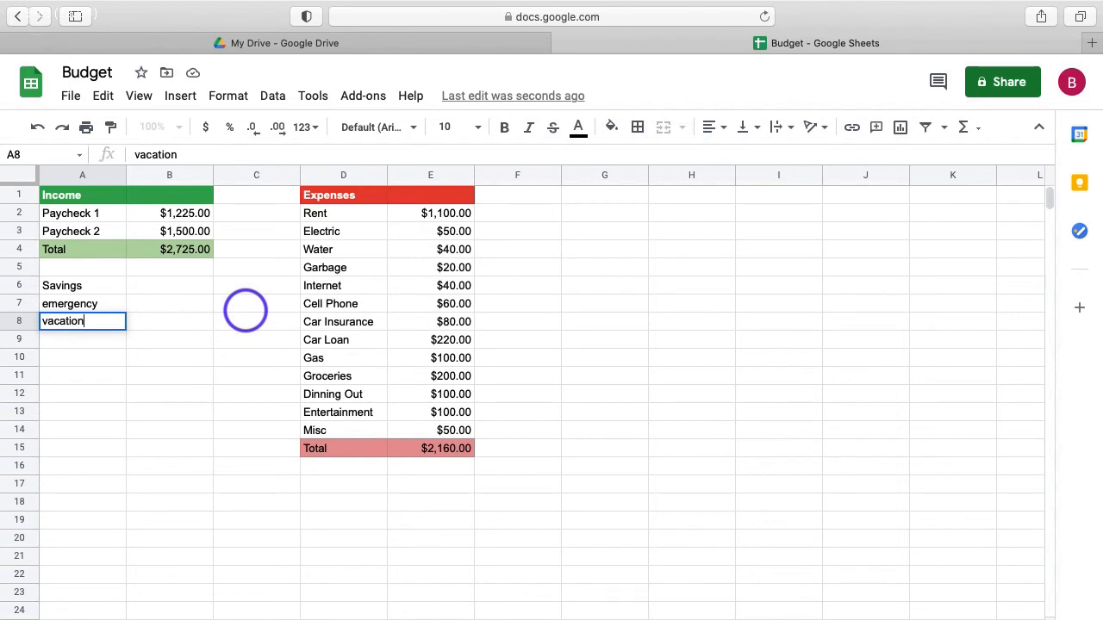
left_click(104, 358)
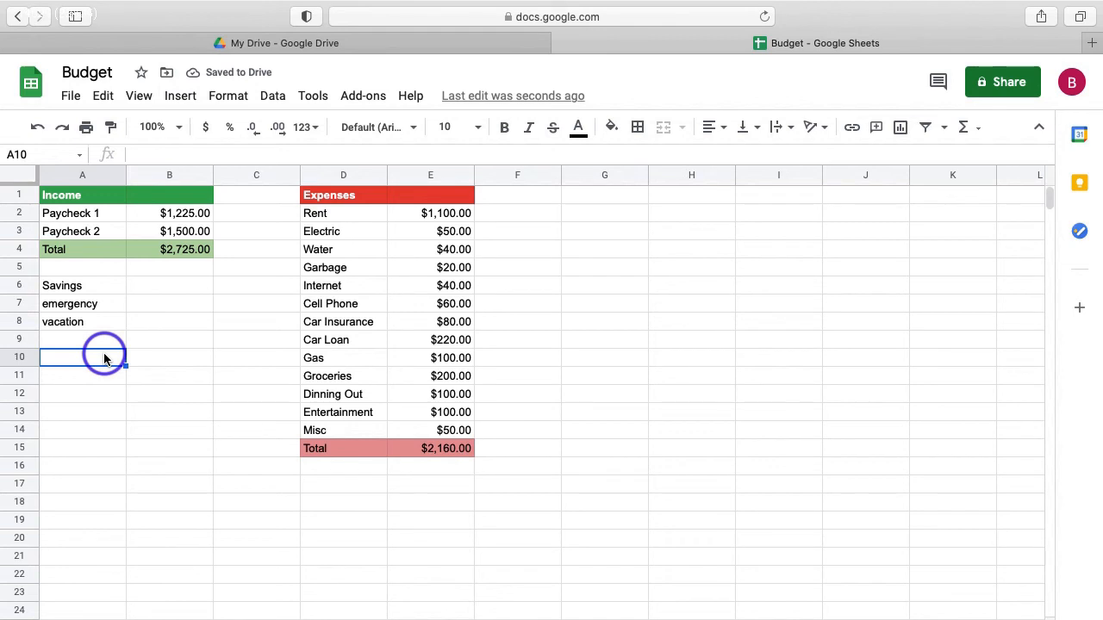
Enter the formula =(B4-E15) in cell B6 to calculate savings as total income minus total expenses.
left_click(161, 292)
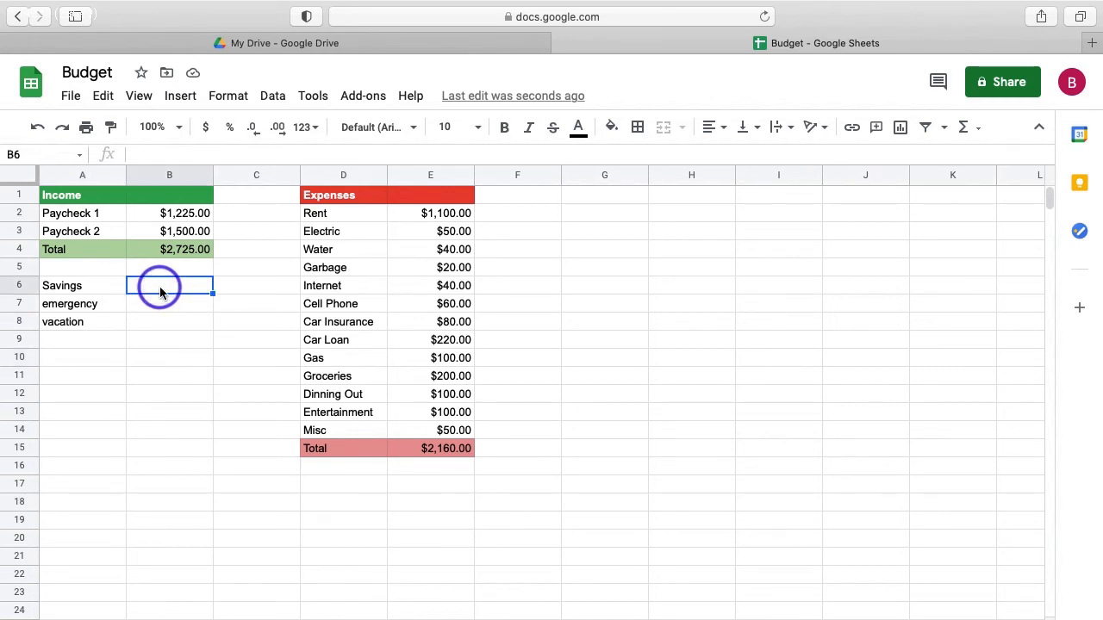
double_click(160, 292)
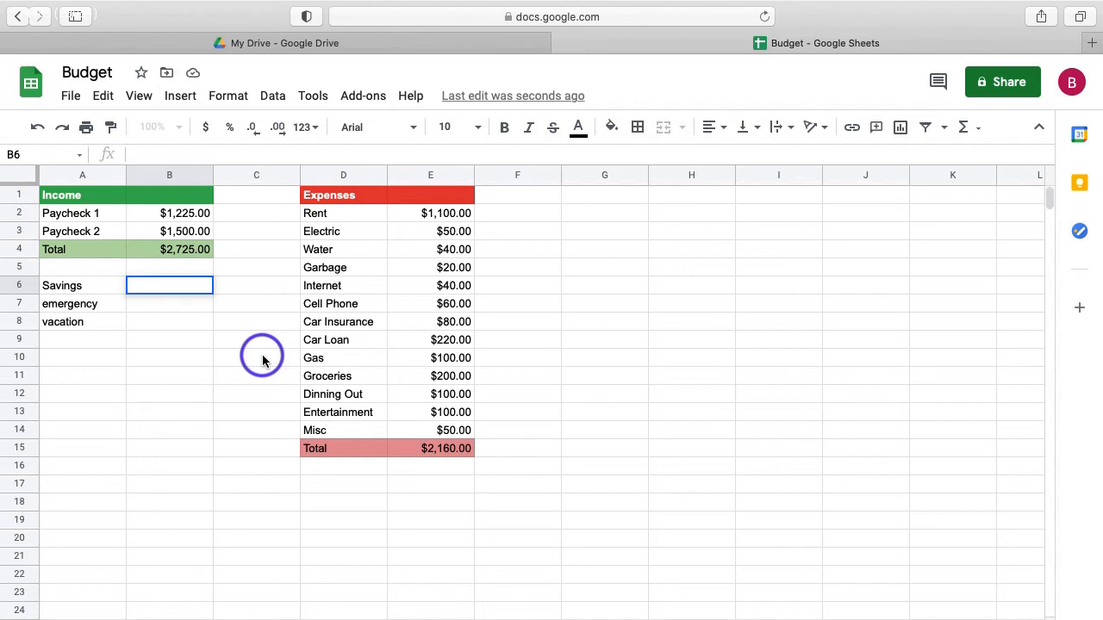
type("=")
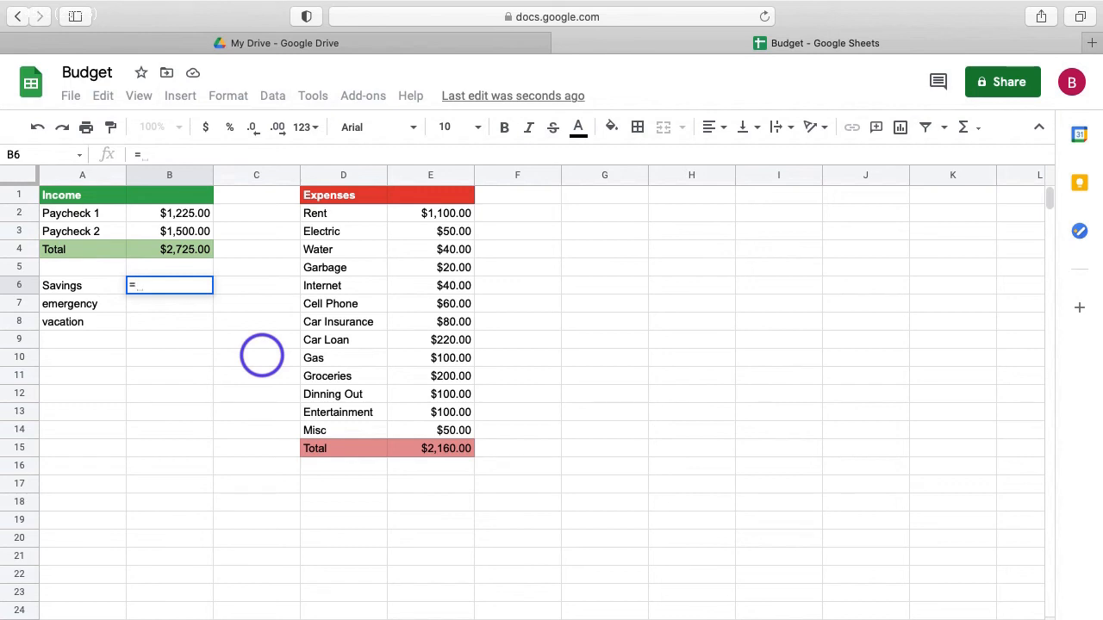
type("(")
left_click(183, 252)
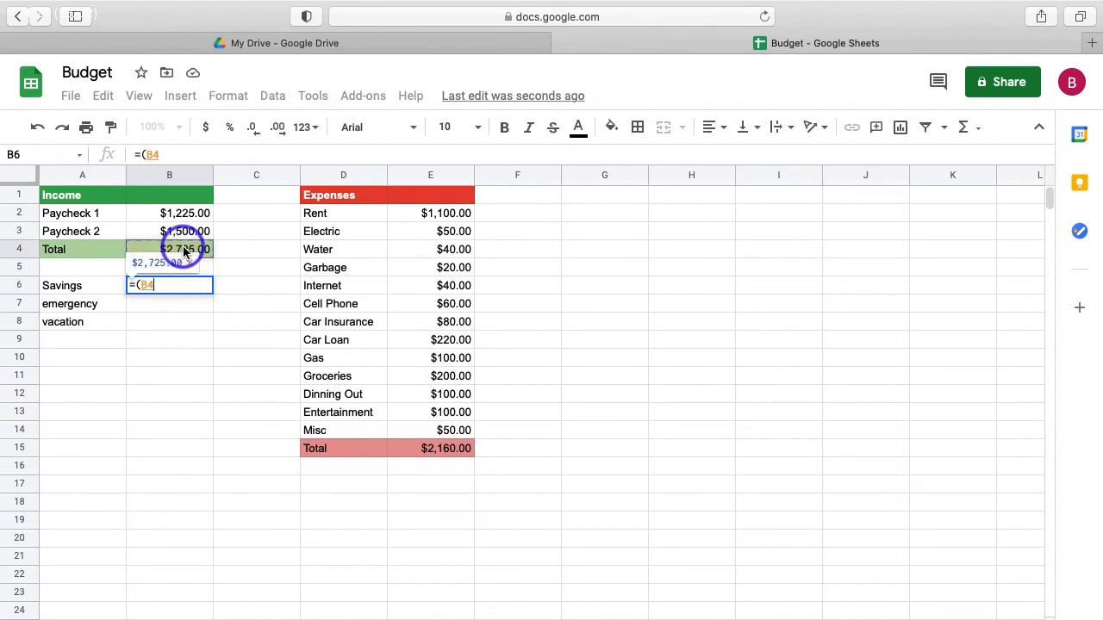
type("-")
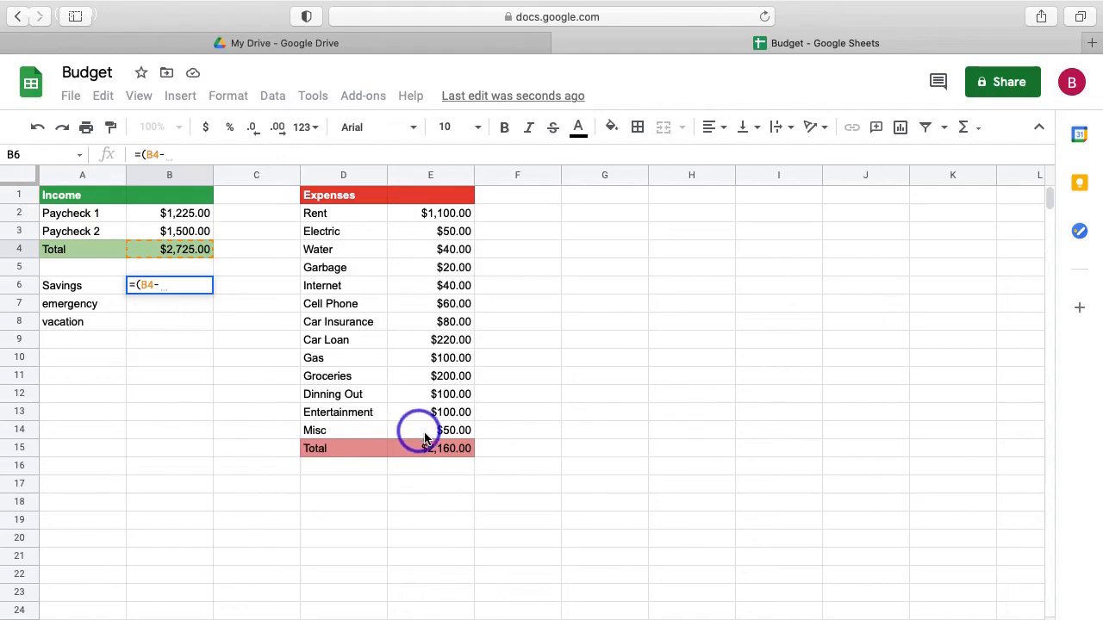
left_click(438, 449)
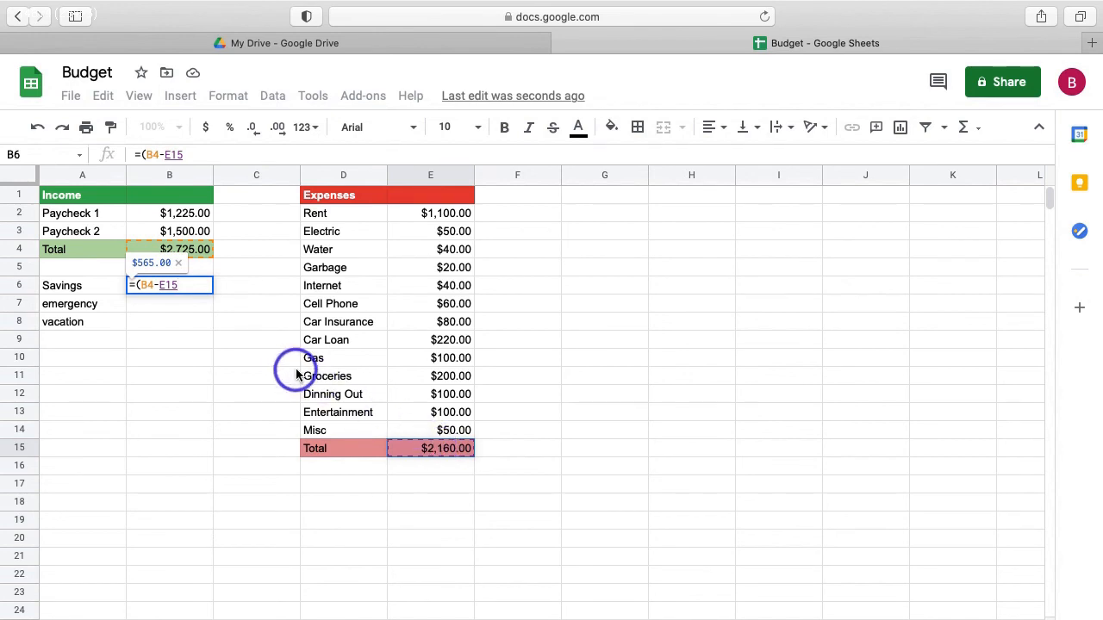
type(")")
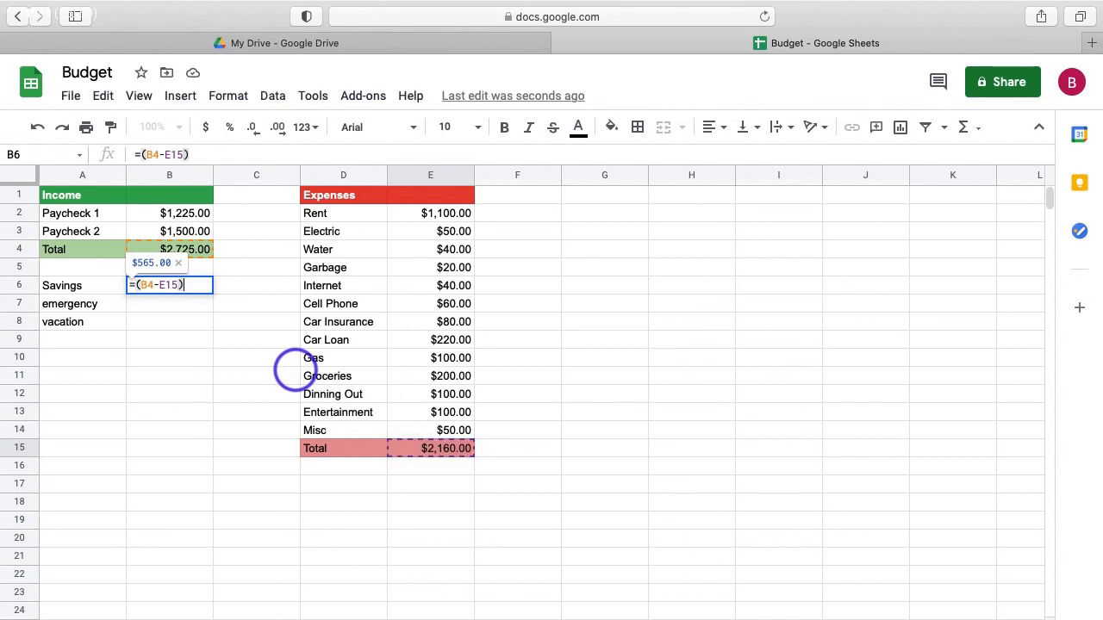
key("Return")
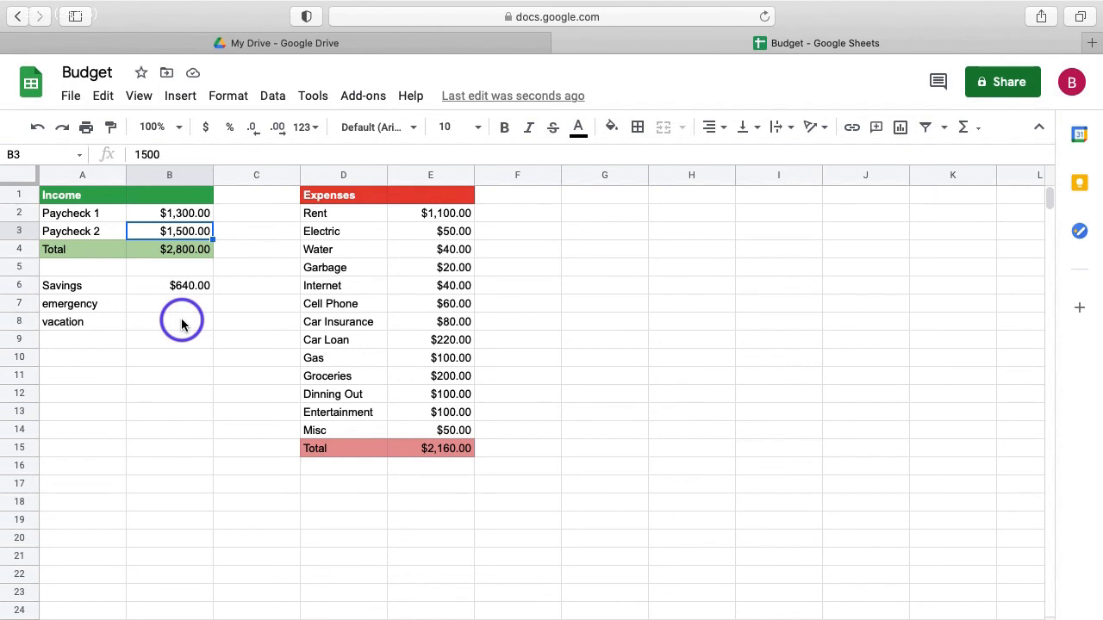
Enter 400 as the emergency savings amount in cell B7.
left_click(181, 324)
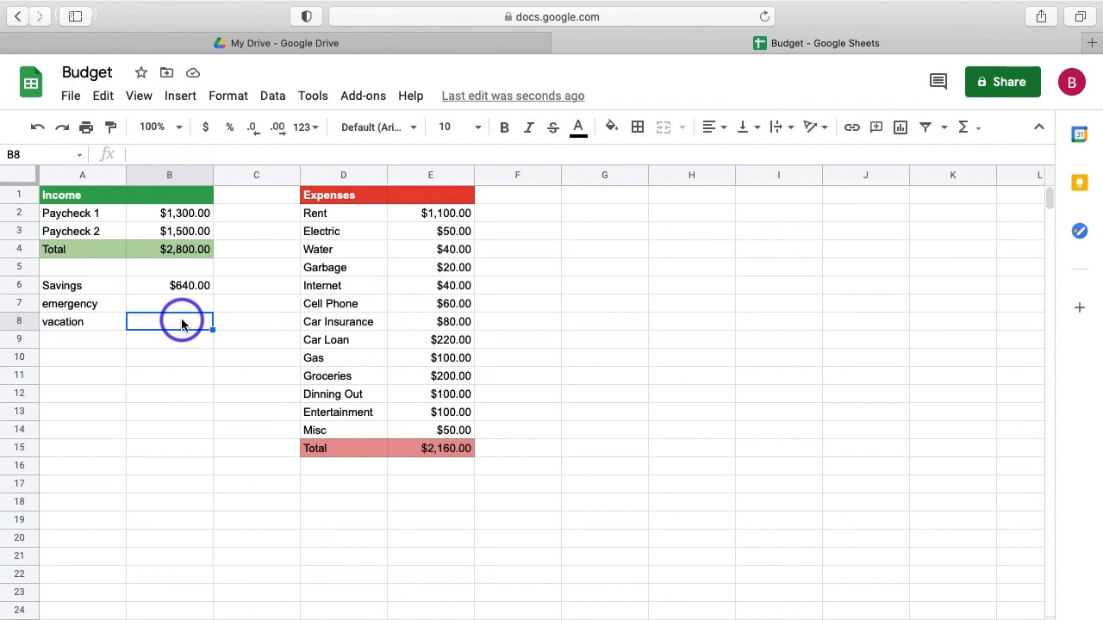
left_click(185, 308)
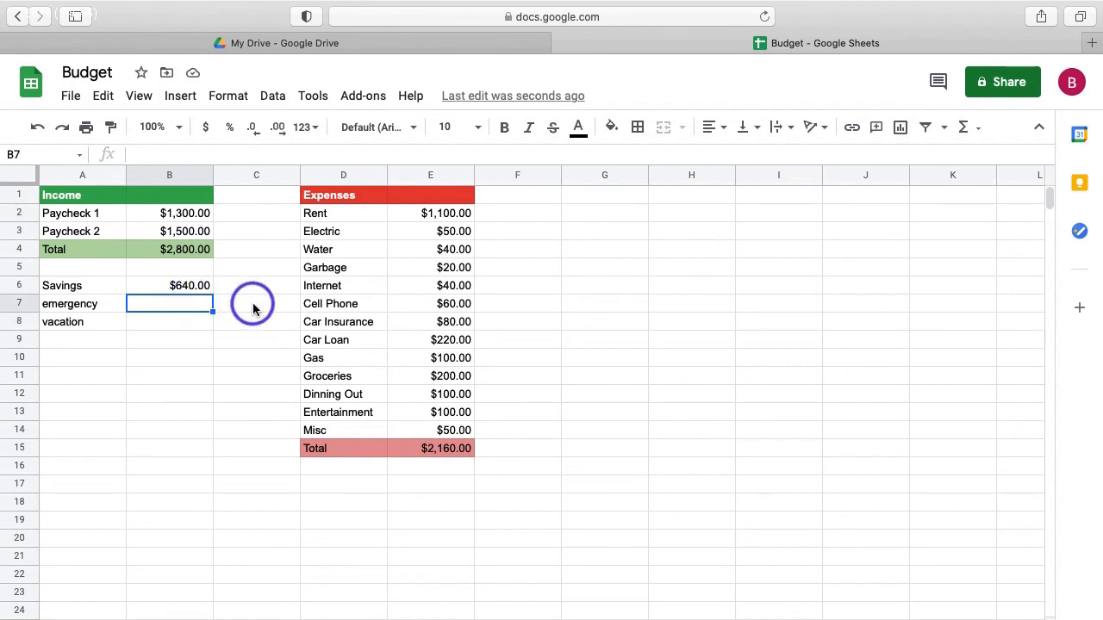
key("Return")
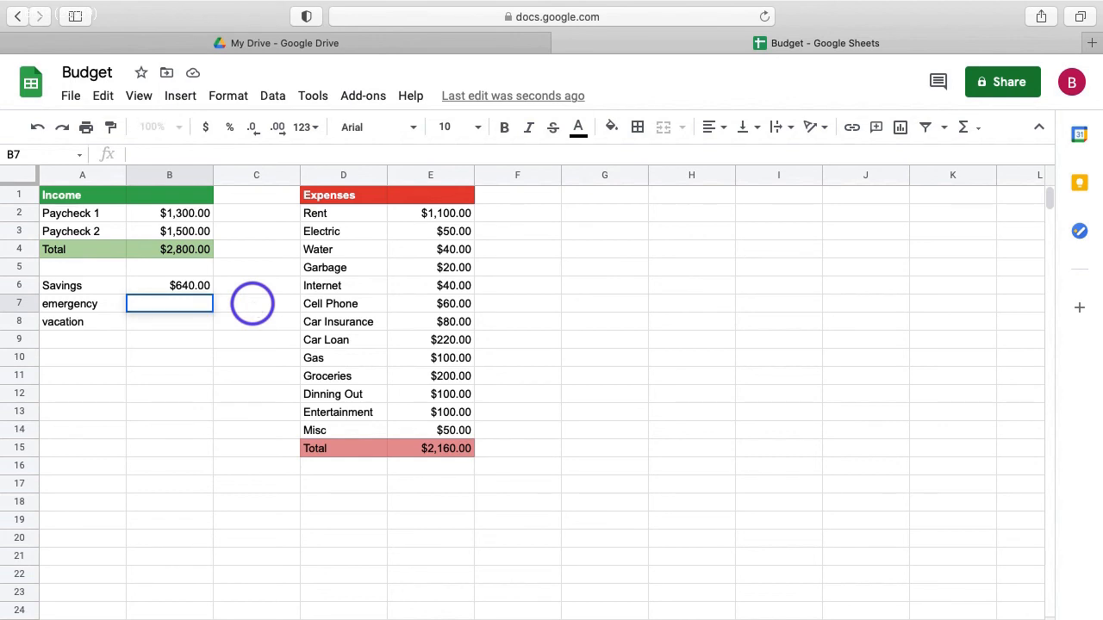
type("400")
key("Return")
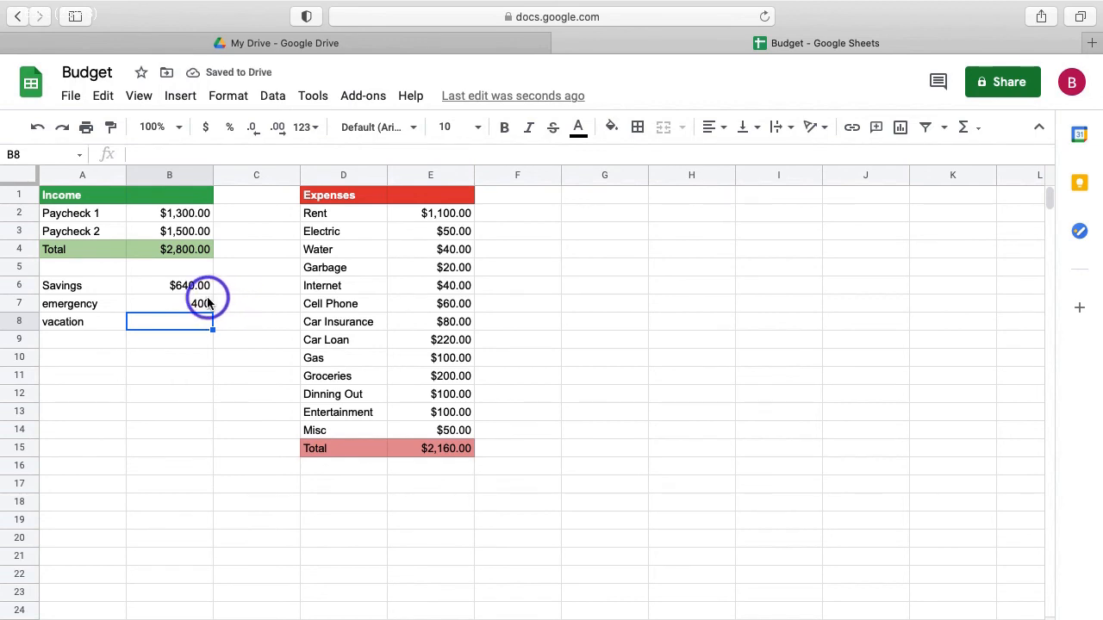
Enter the formula =(B6-B7) in cell B8 so vacation receives the savings left after the emergency amount.
key("Return")
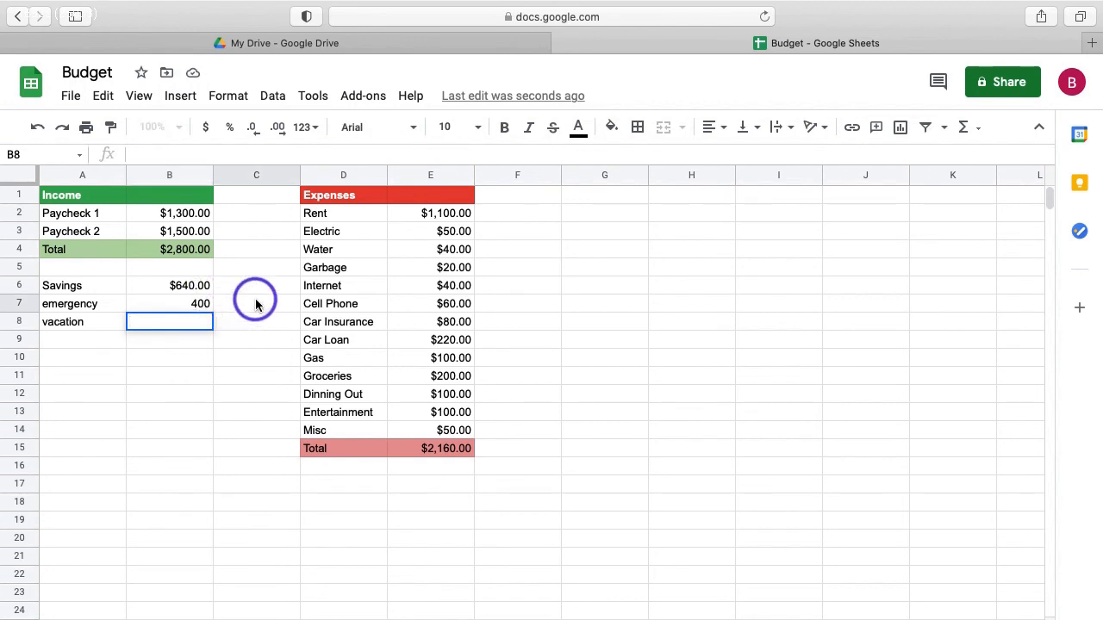
type("=")
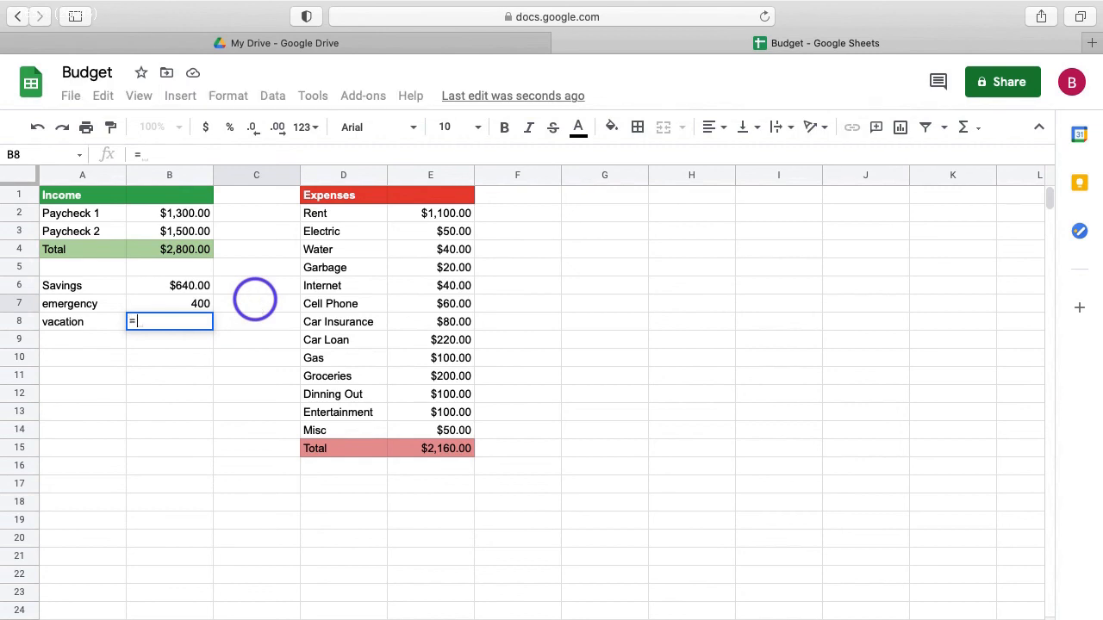
type("(")
left_click(196, 291)
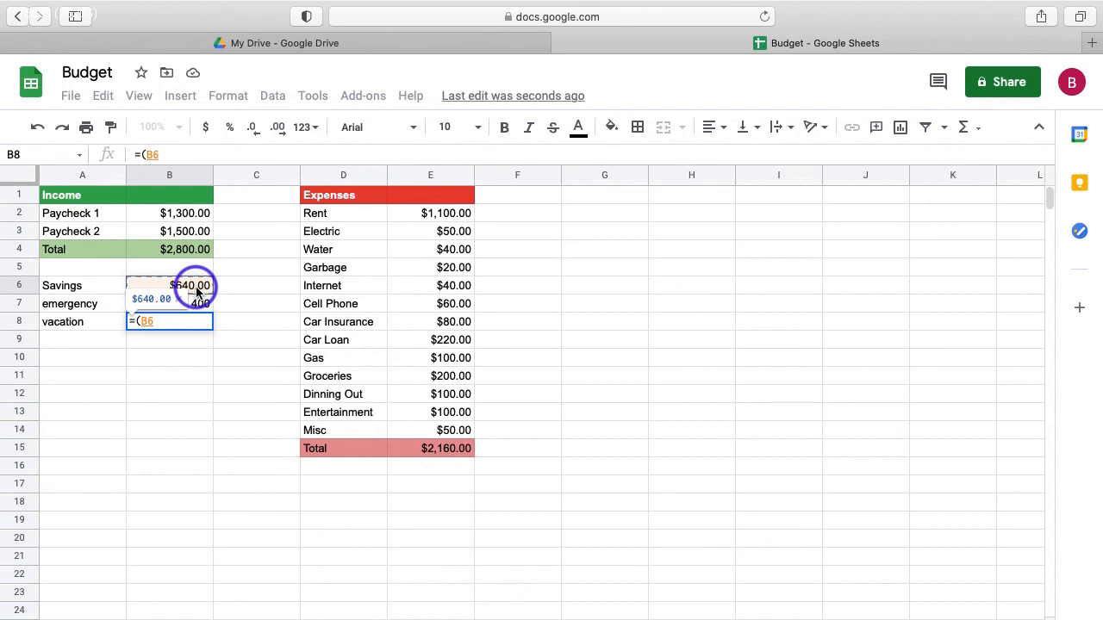
type("-")
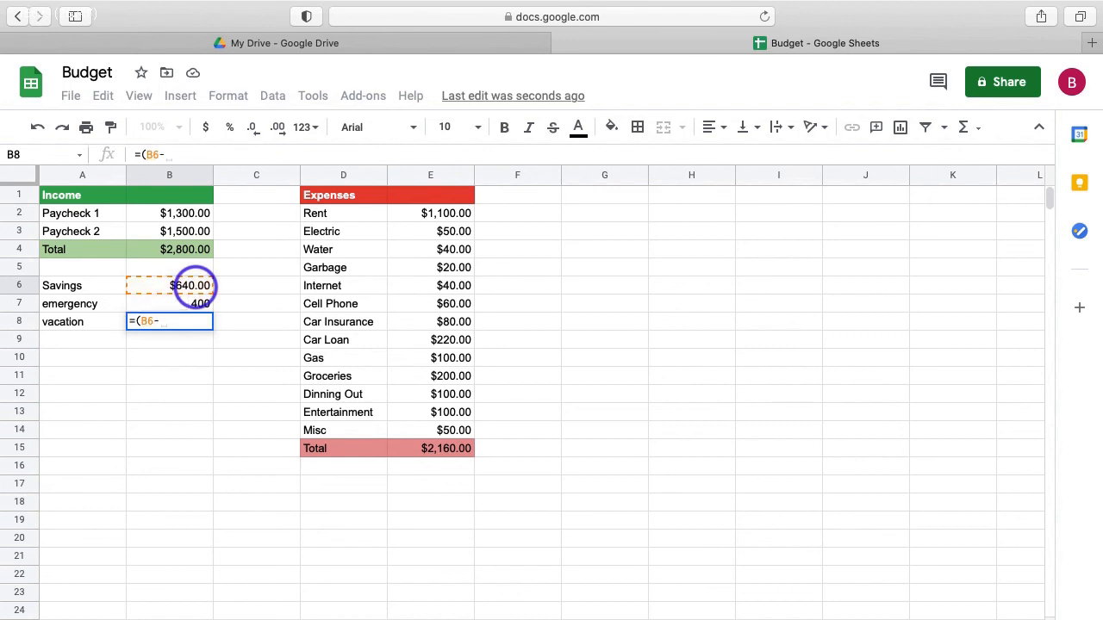
left_click(199, 303)
type(")")
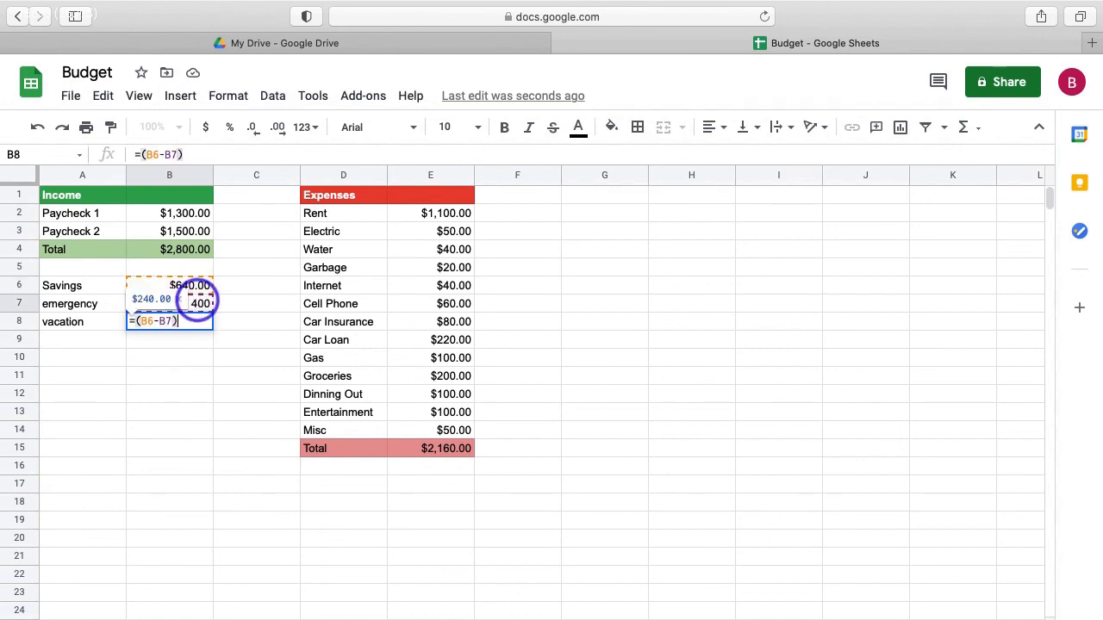
key("Return")
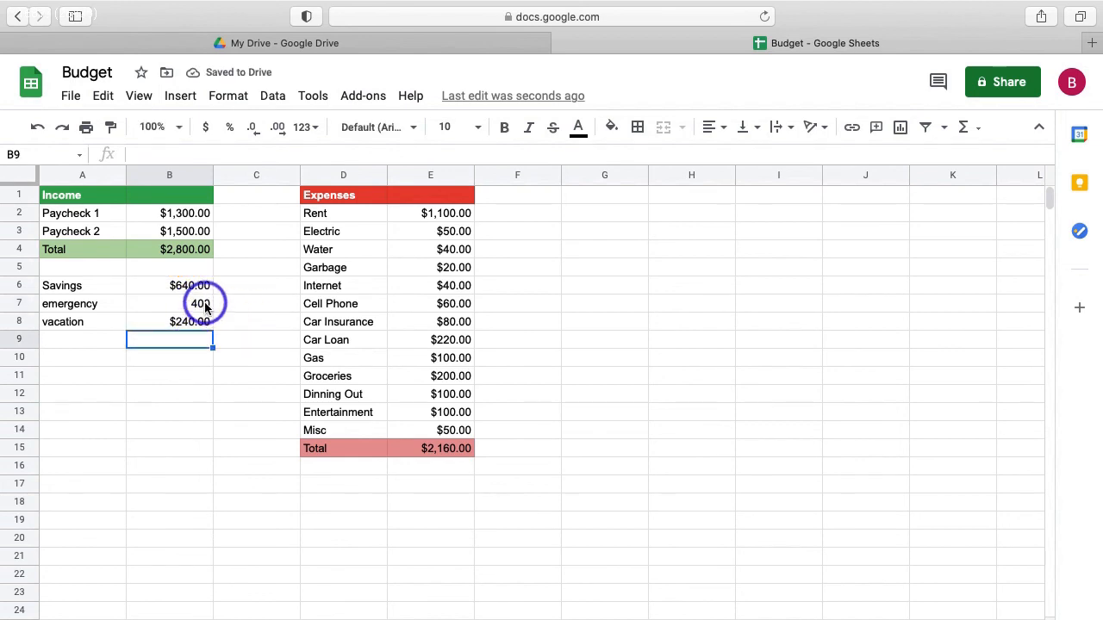
Format the emergency savings amount in cell B7 as currency.
left_click(206, 308)
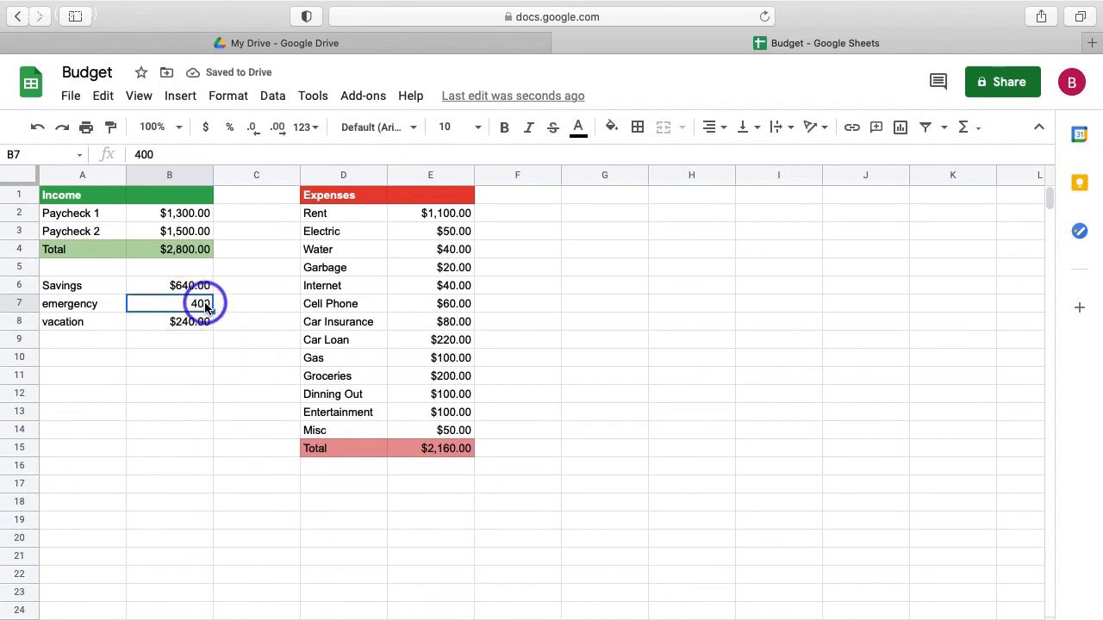
left_click(207, 128)
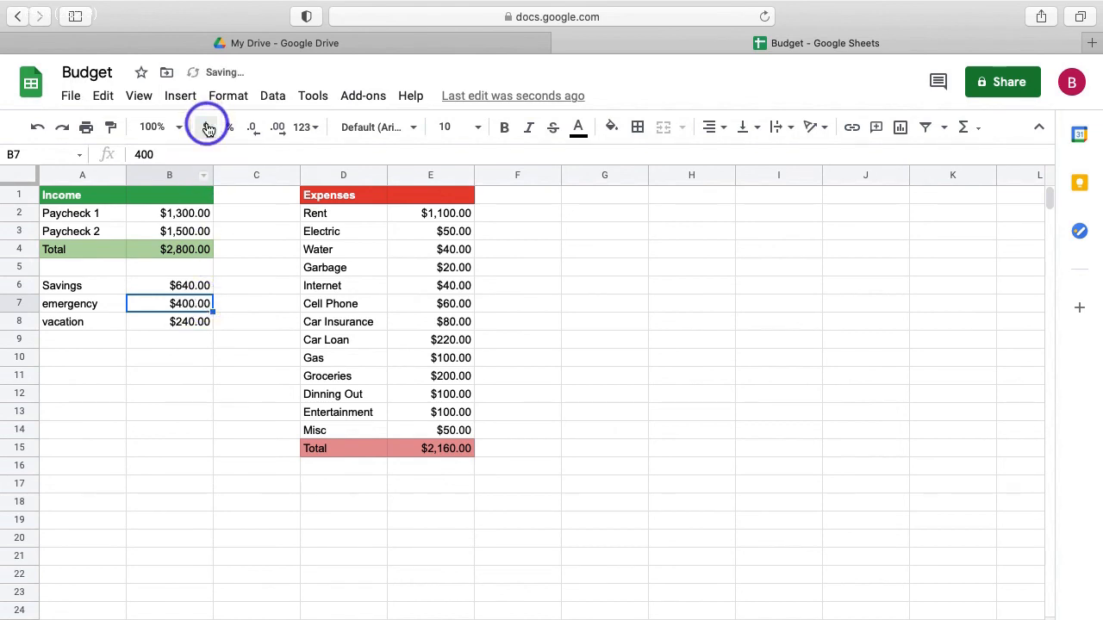
left_click(248, 325)
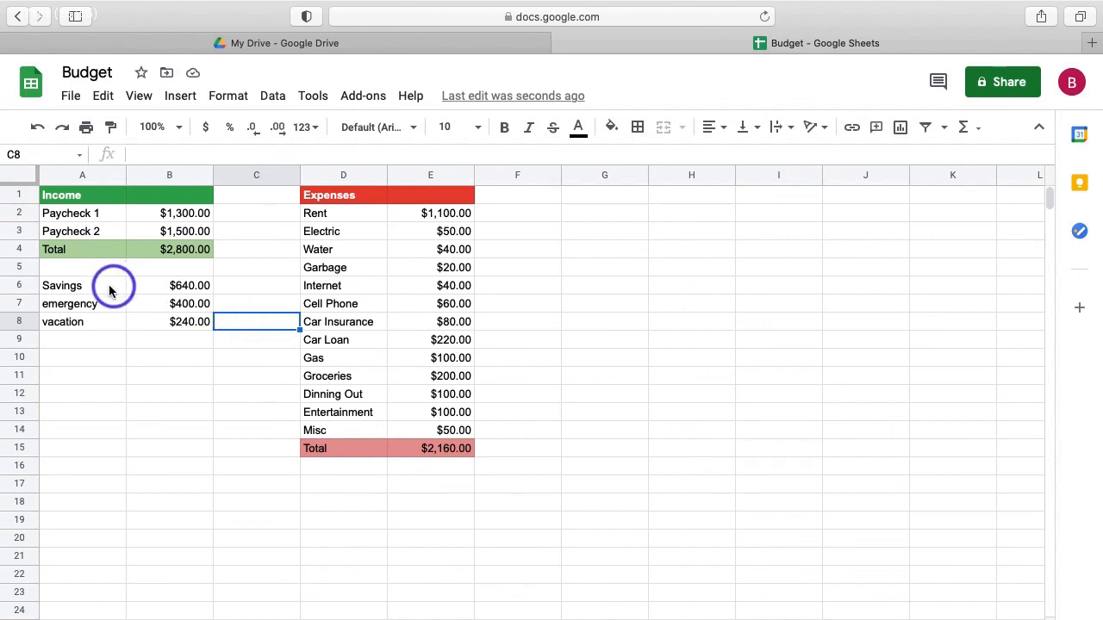
Format the Savings heading row A6:B6 with a theme blue fill and bold white text.
left_click_drag(104, 286, 187, 285)
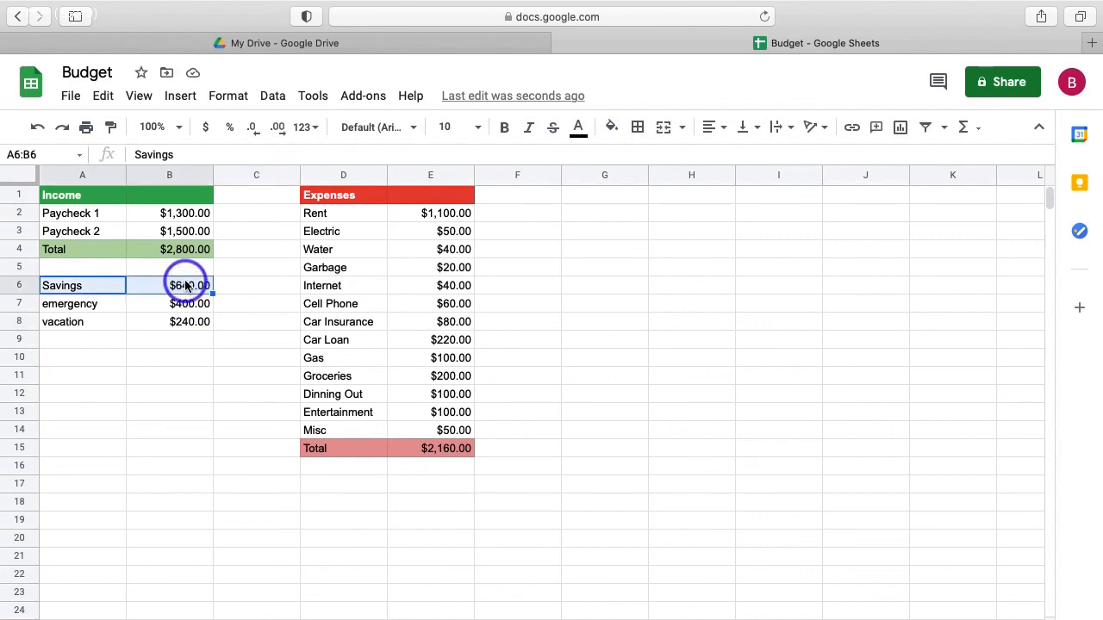
left_click(611, 129)
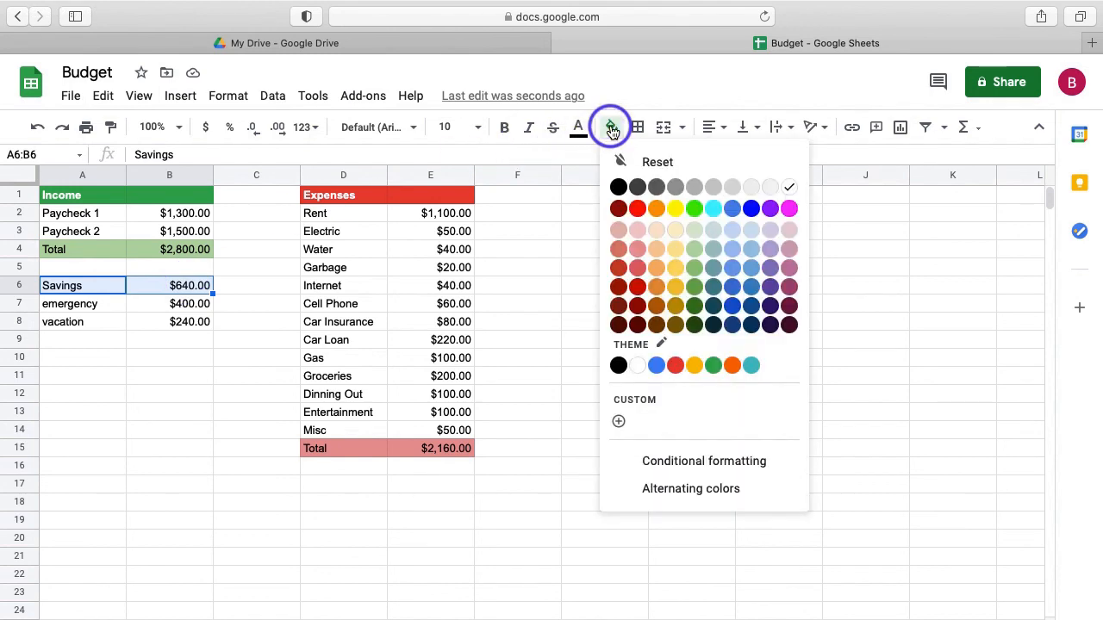
left_click(657, 367)
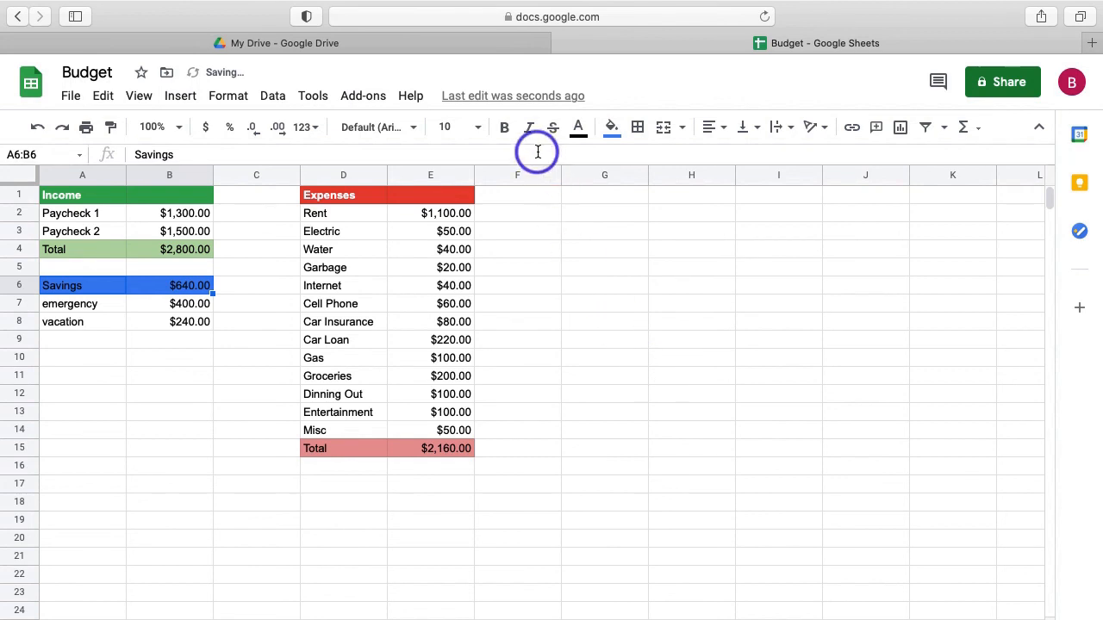
left_click(504, 127)
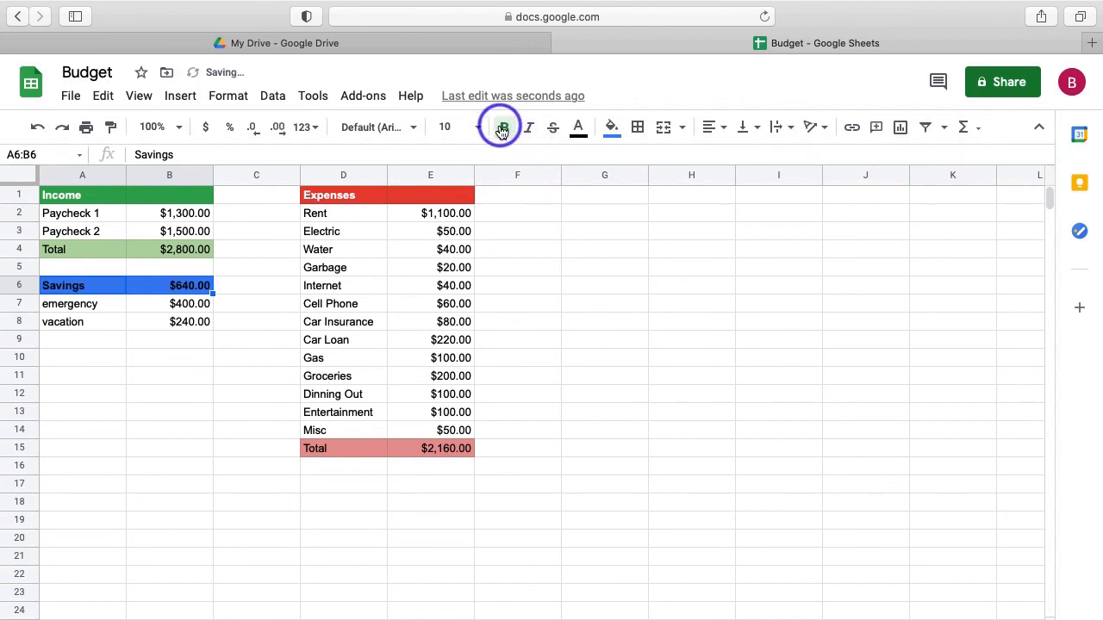
left_click(588, 141)
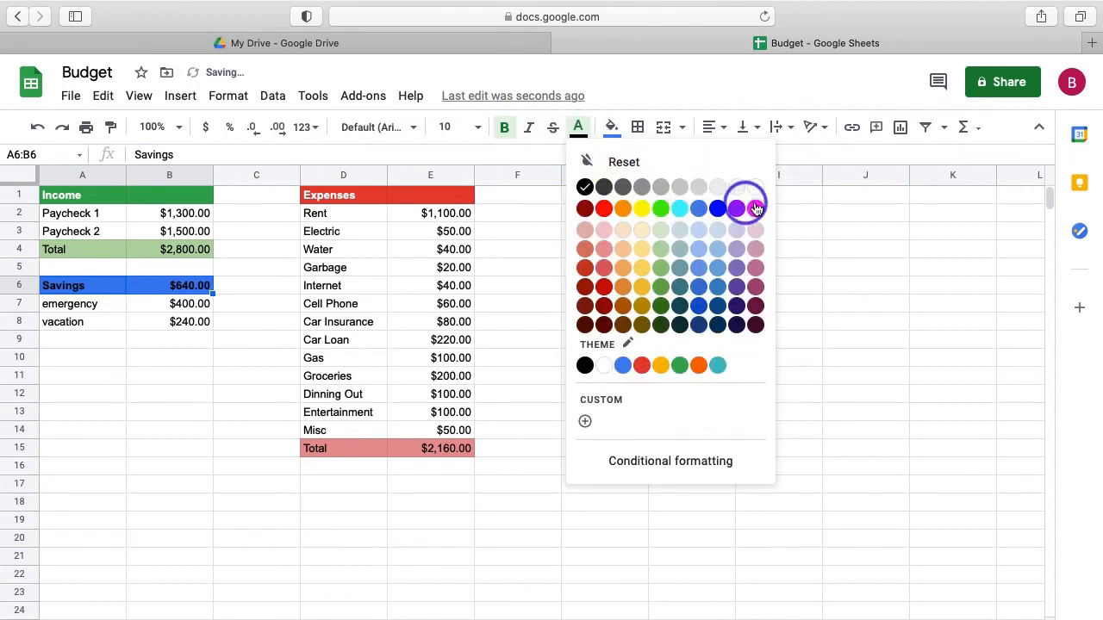
left_click(585, 368)
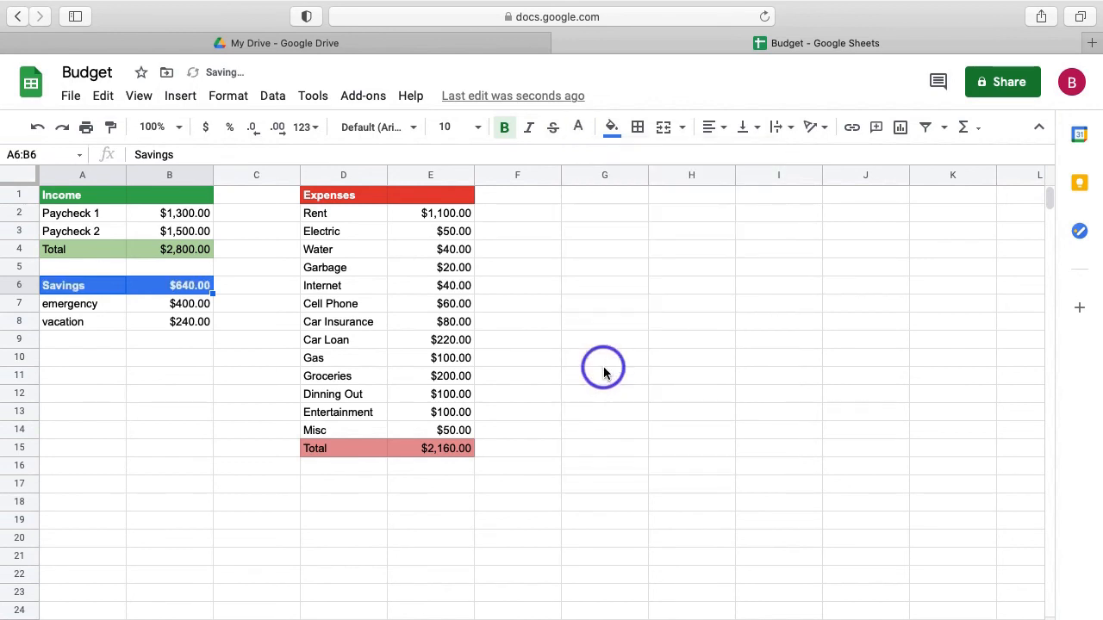
left_click(603, 372)
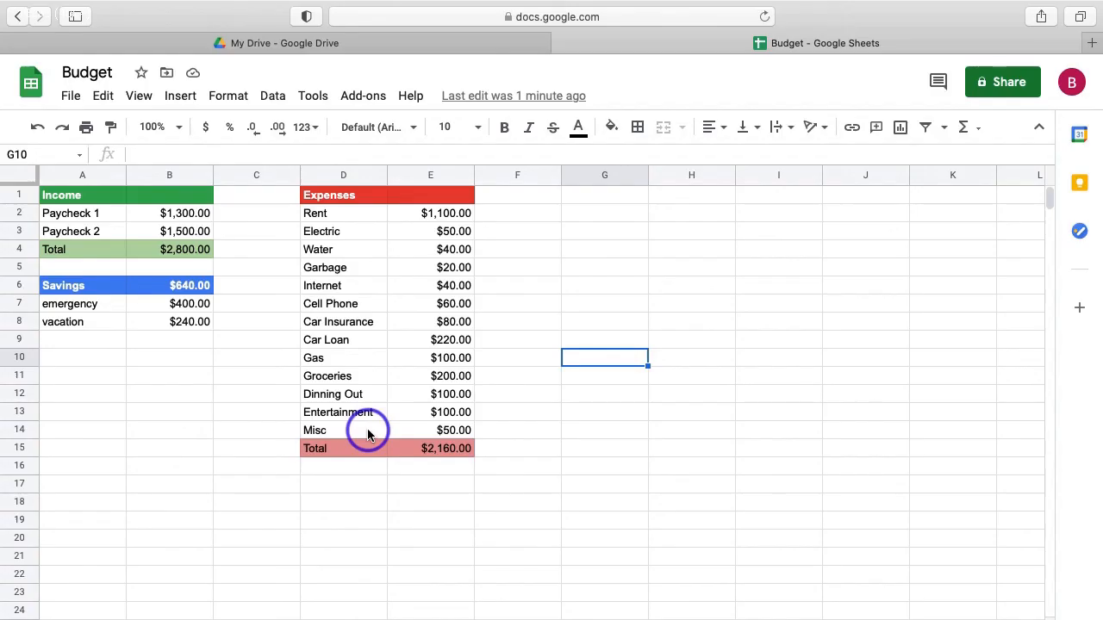
Insert a row above Misc in the Expenses table and fill it with a Pet expense of 30.
left_click(368, 434)
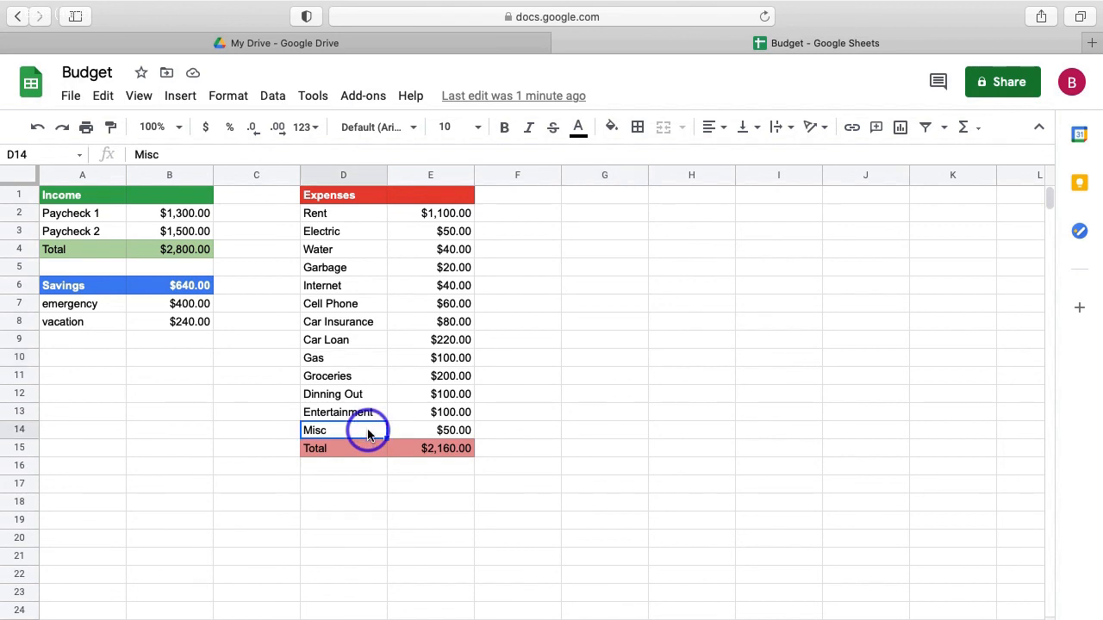
right_click(368, 433)
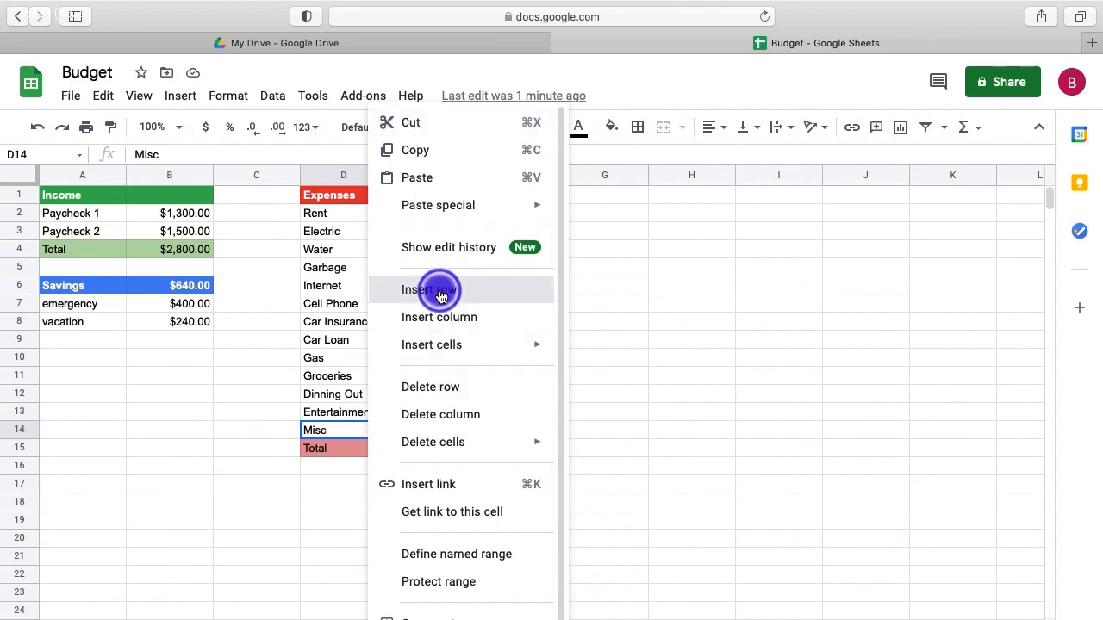
left_click(441, 296)
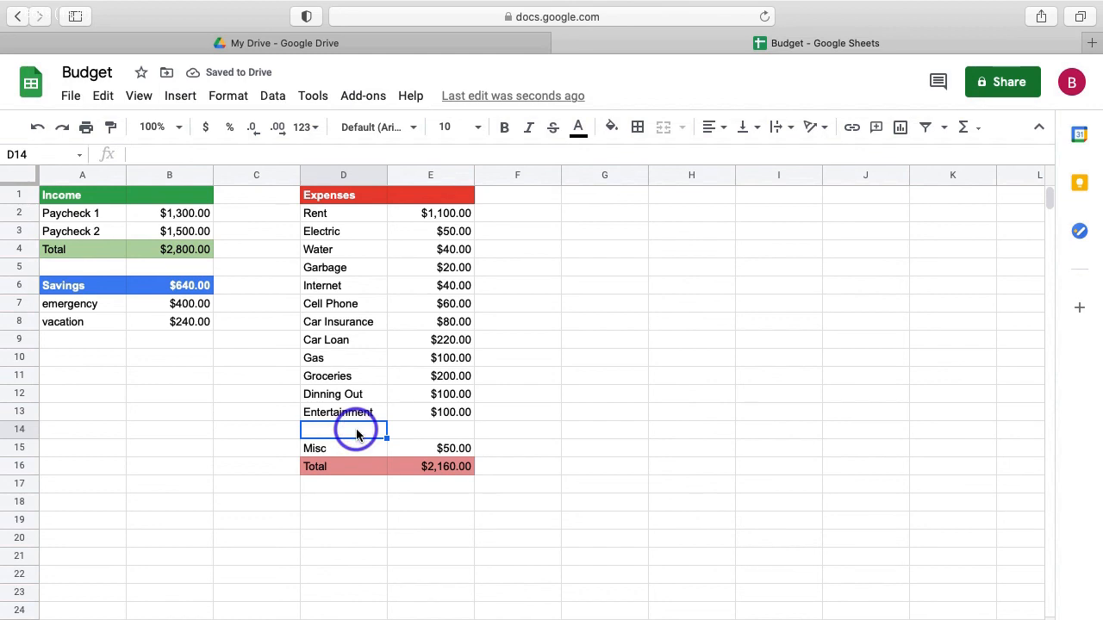
type("P")
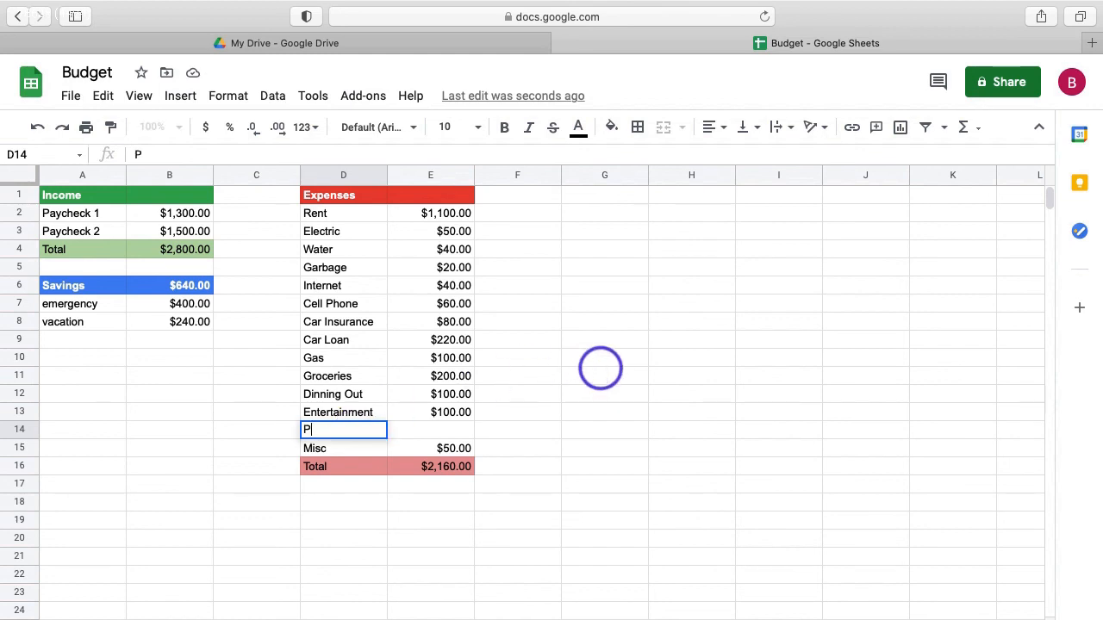
type("et")
key("Tab")
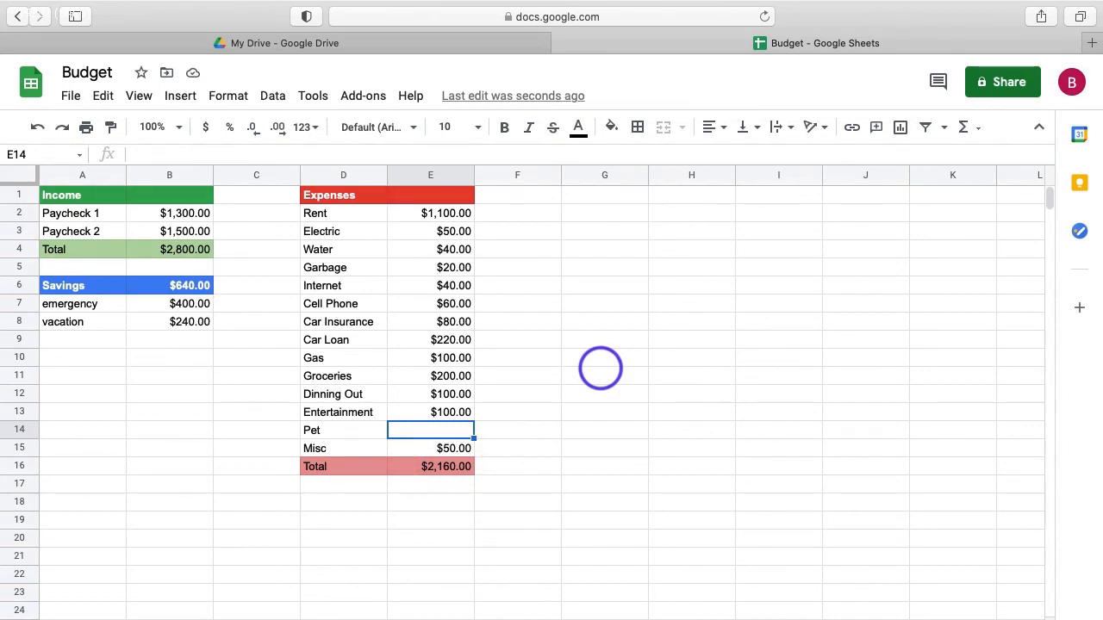
type("30")
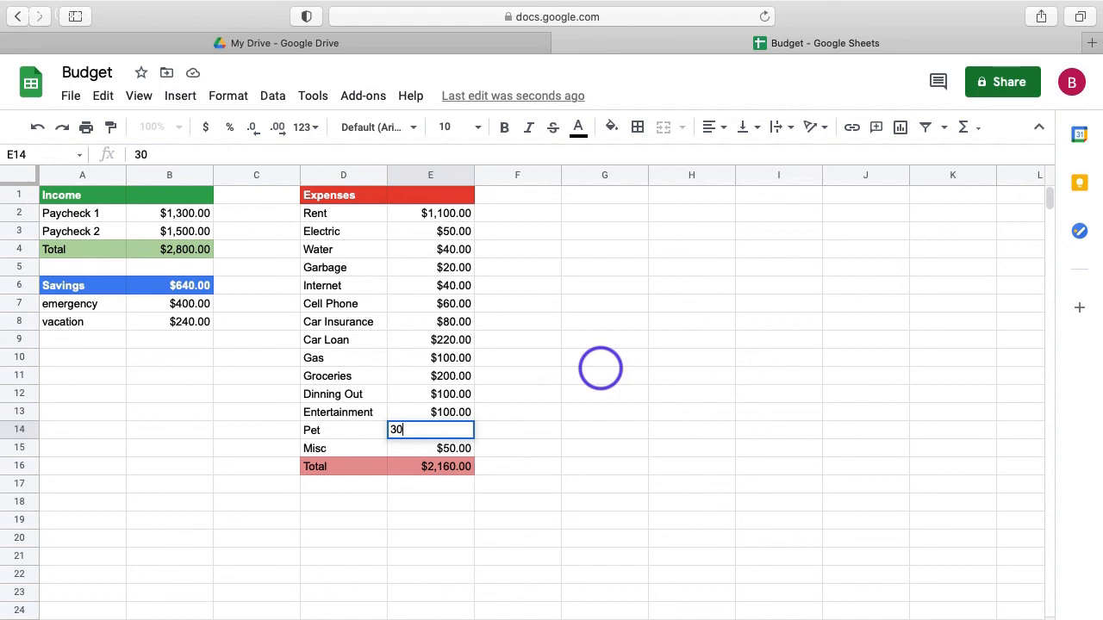
key("Return")
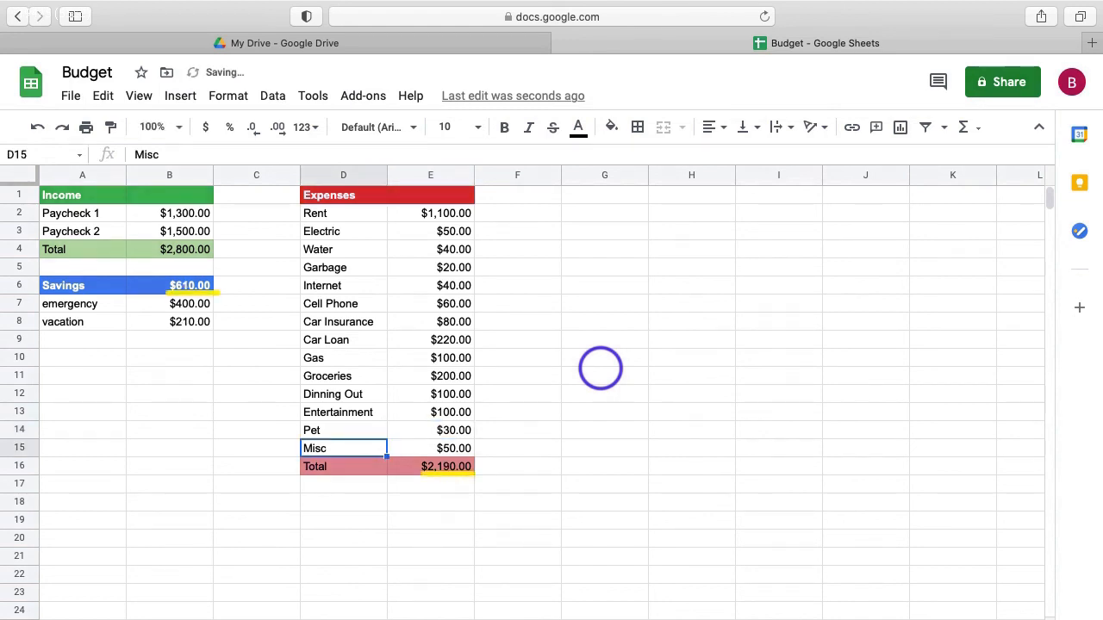